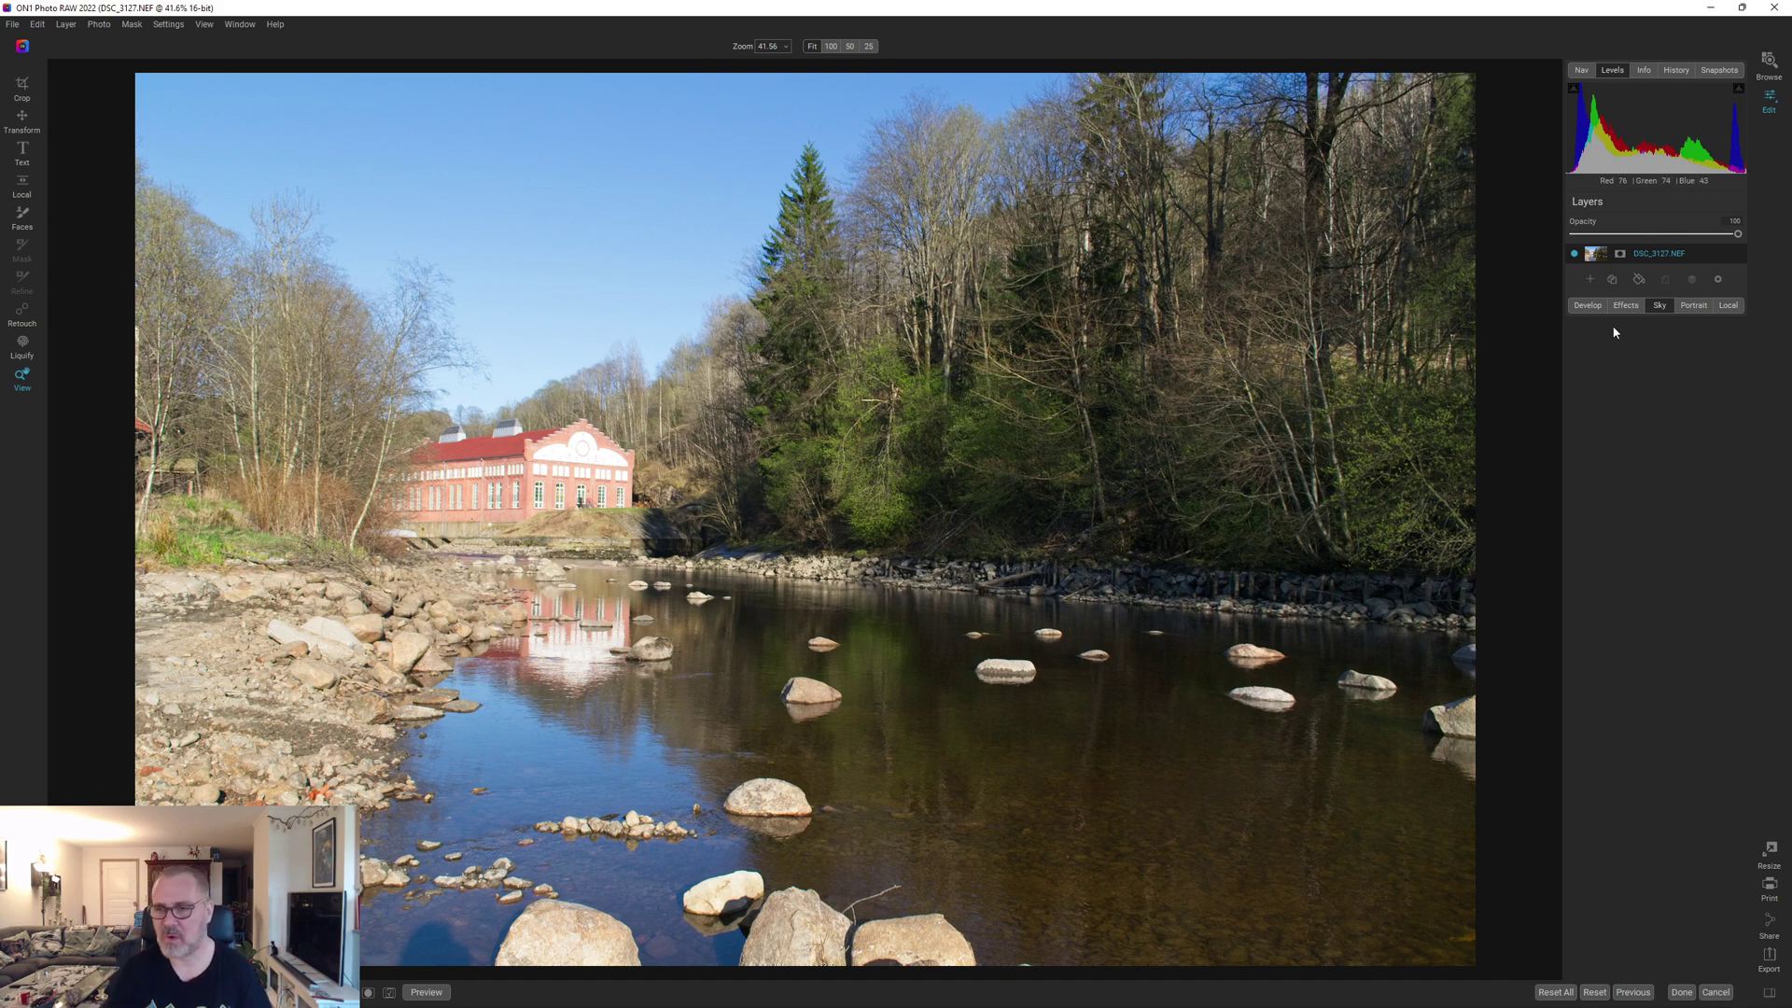
Apply the ON1 Landscape camera profile in Develop
{"action": "left_click", "coordinate": [1591, 308]}
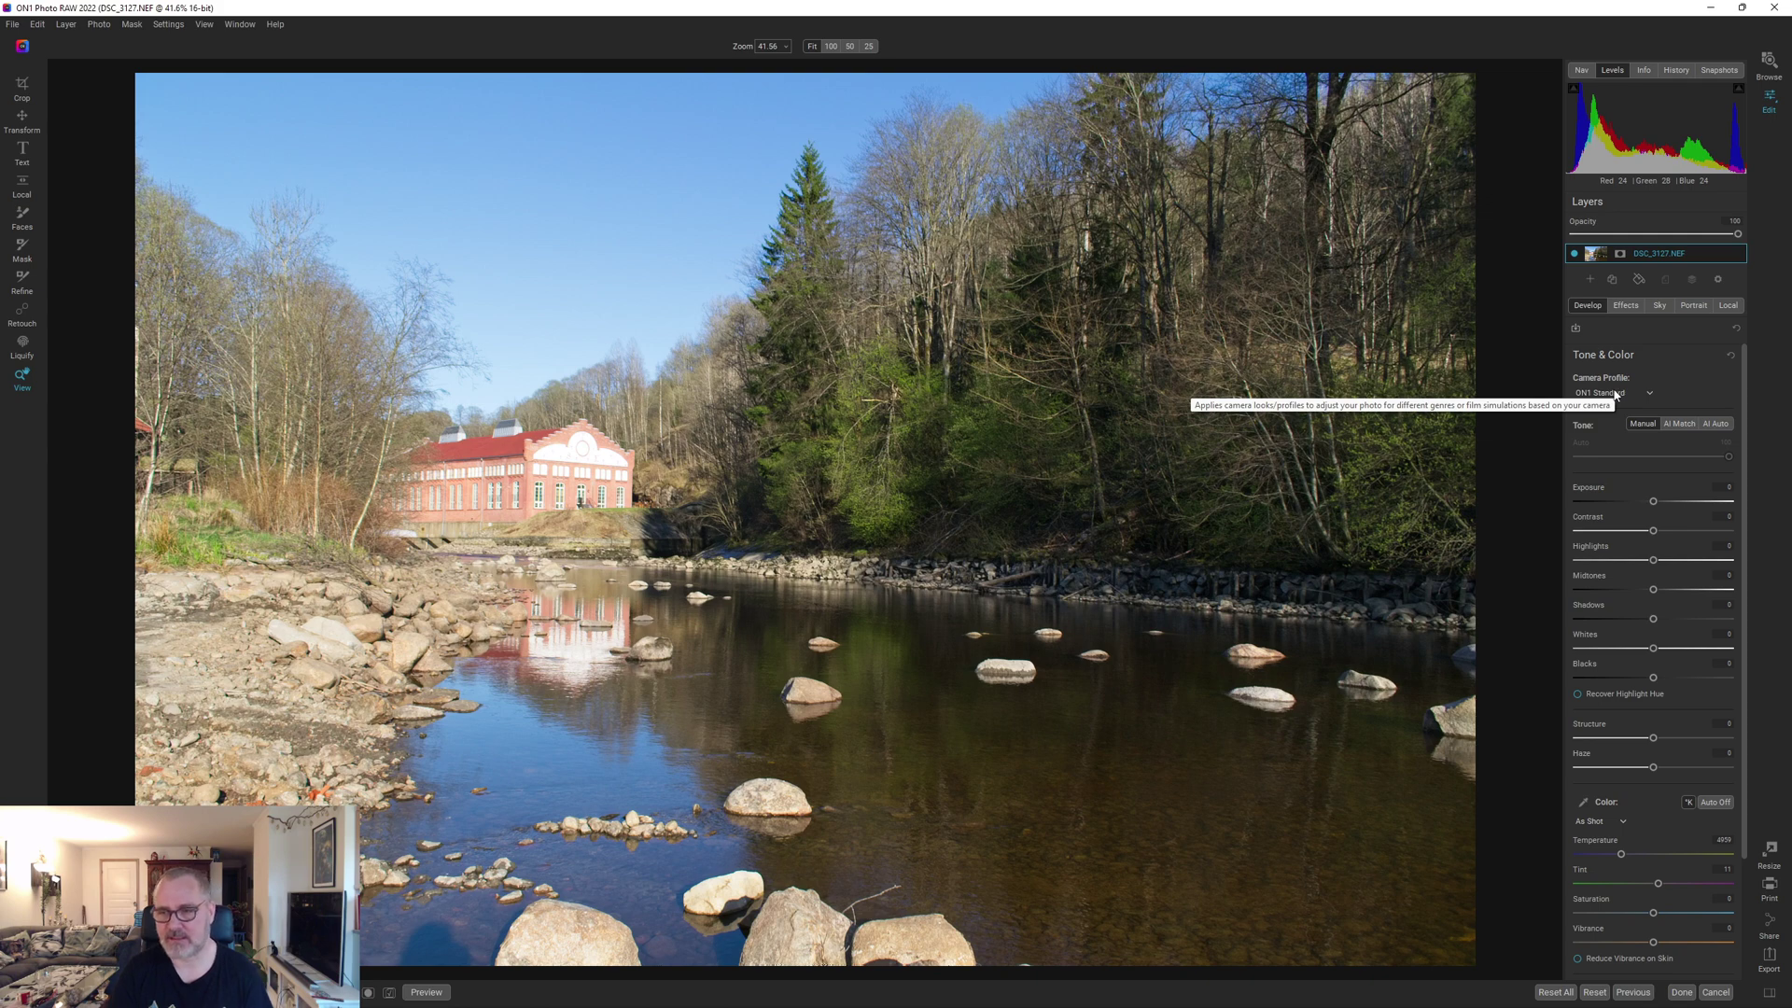
{"action": "left_click", "coordinate": [1615, 393]}
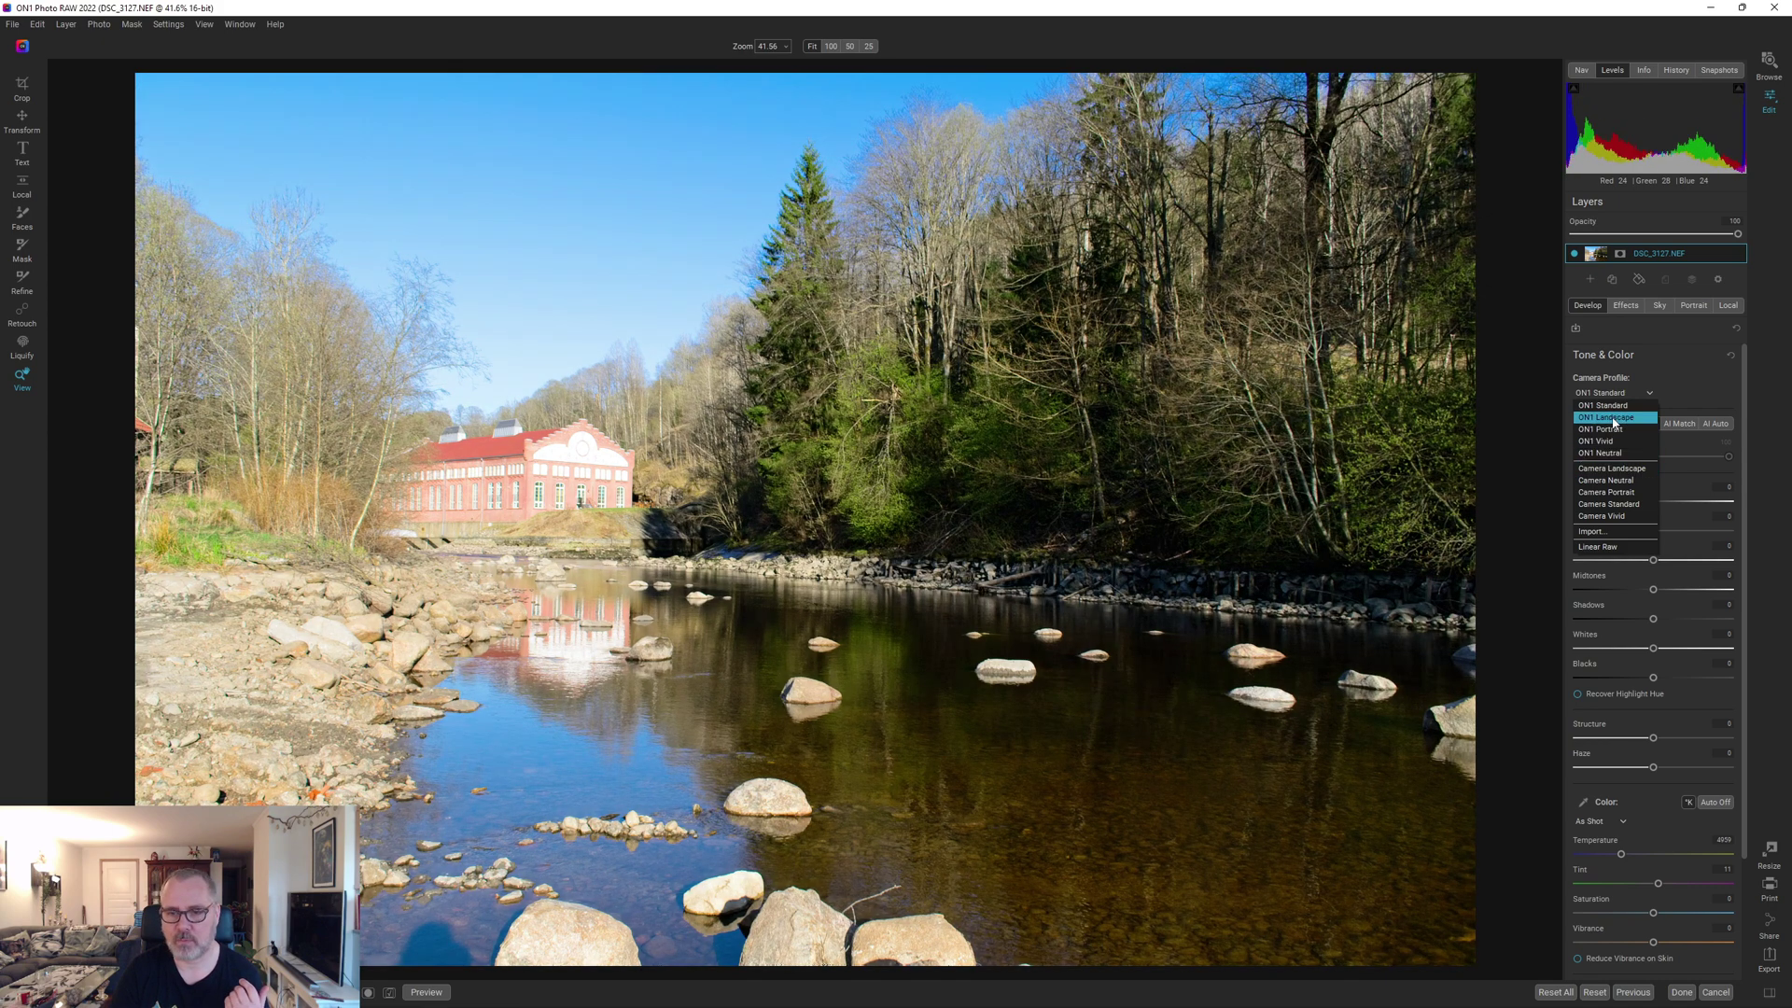
{"action": "left_click", "coordinate": [1612, 417]}
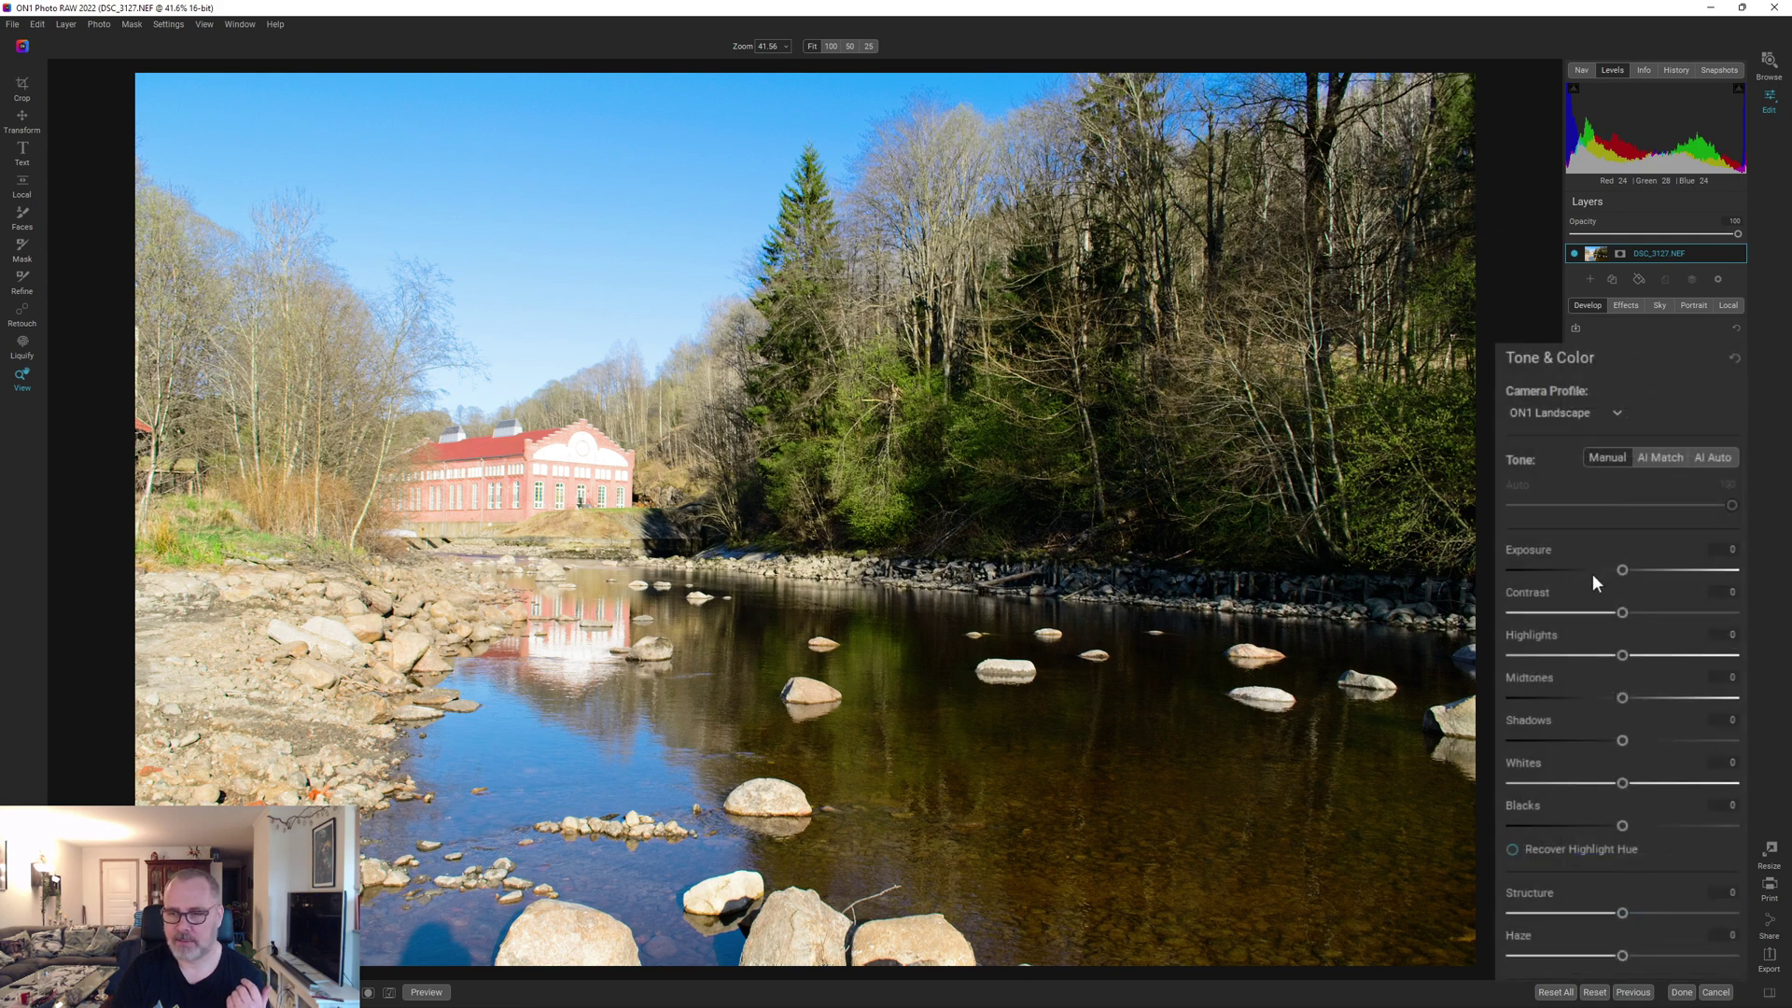
Set Exposure to -0.75, Highlights to -84 and Shadows to 14
{"action": "left_click_drag", "start_coordinate": [1593, 570], "coordinate": [1606, 569]}
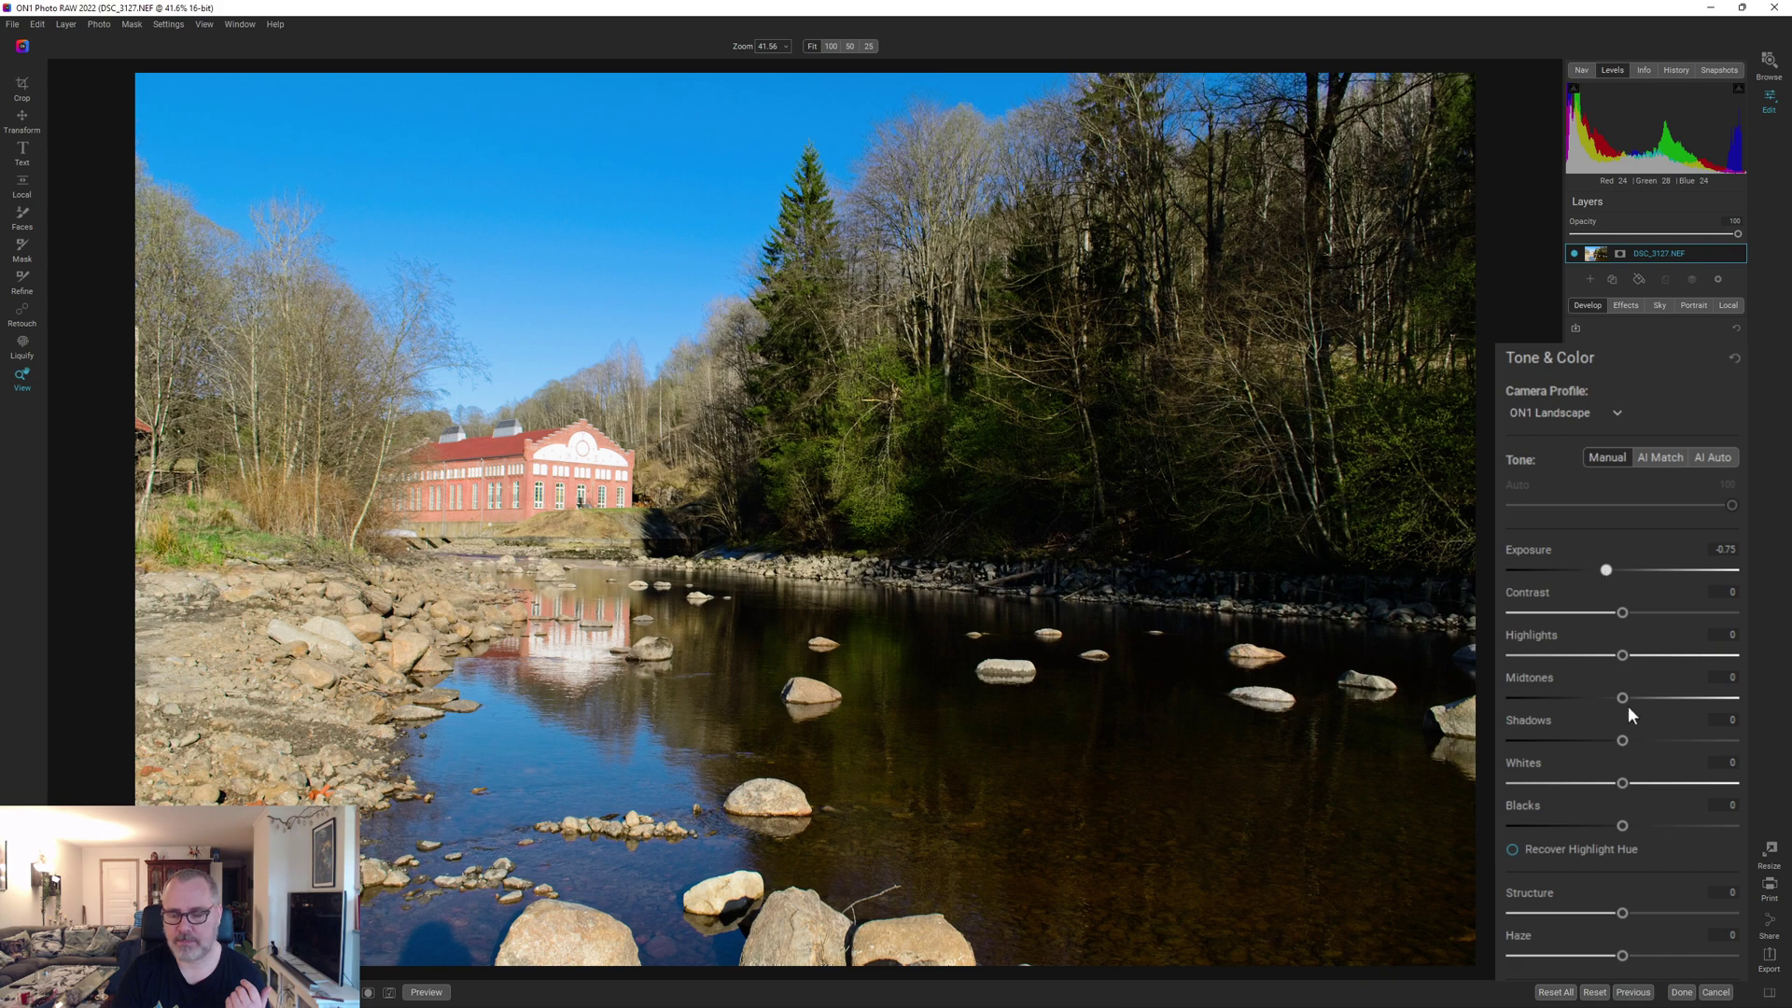
{"action": "left_click_drag", "start_coordinate": [1622, 740], "coordinate": [1638, 740]}
{"action": "left_click_drag", "start_coordinate": [1622, 655], "coordinate": [1542, 654]}
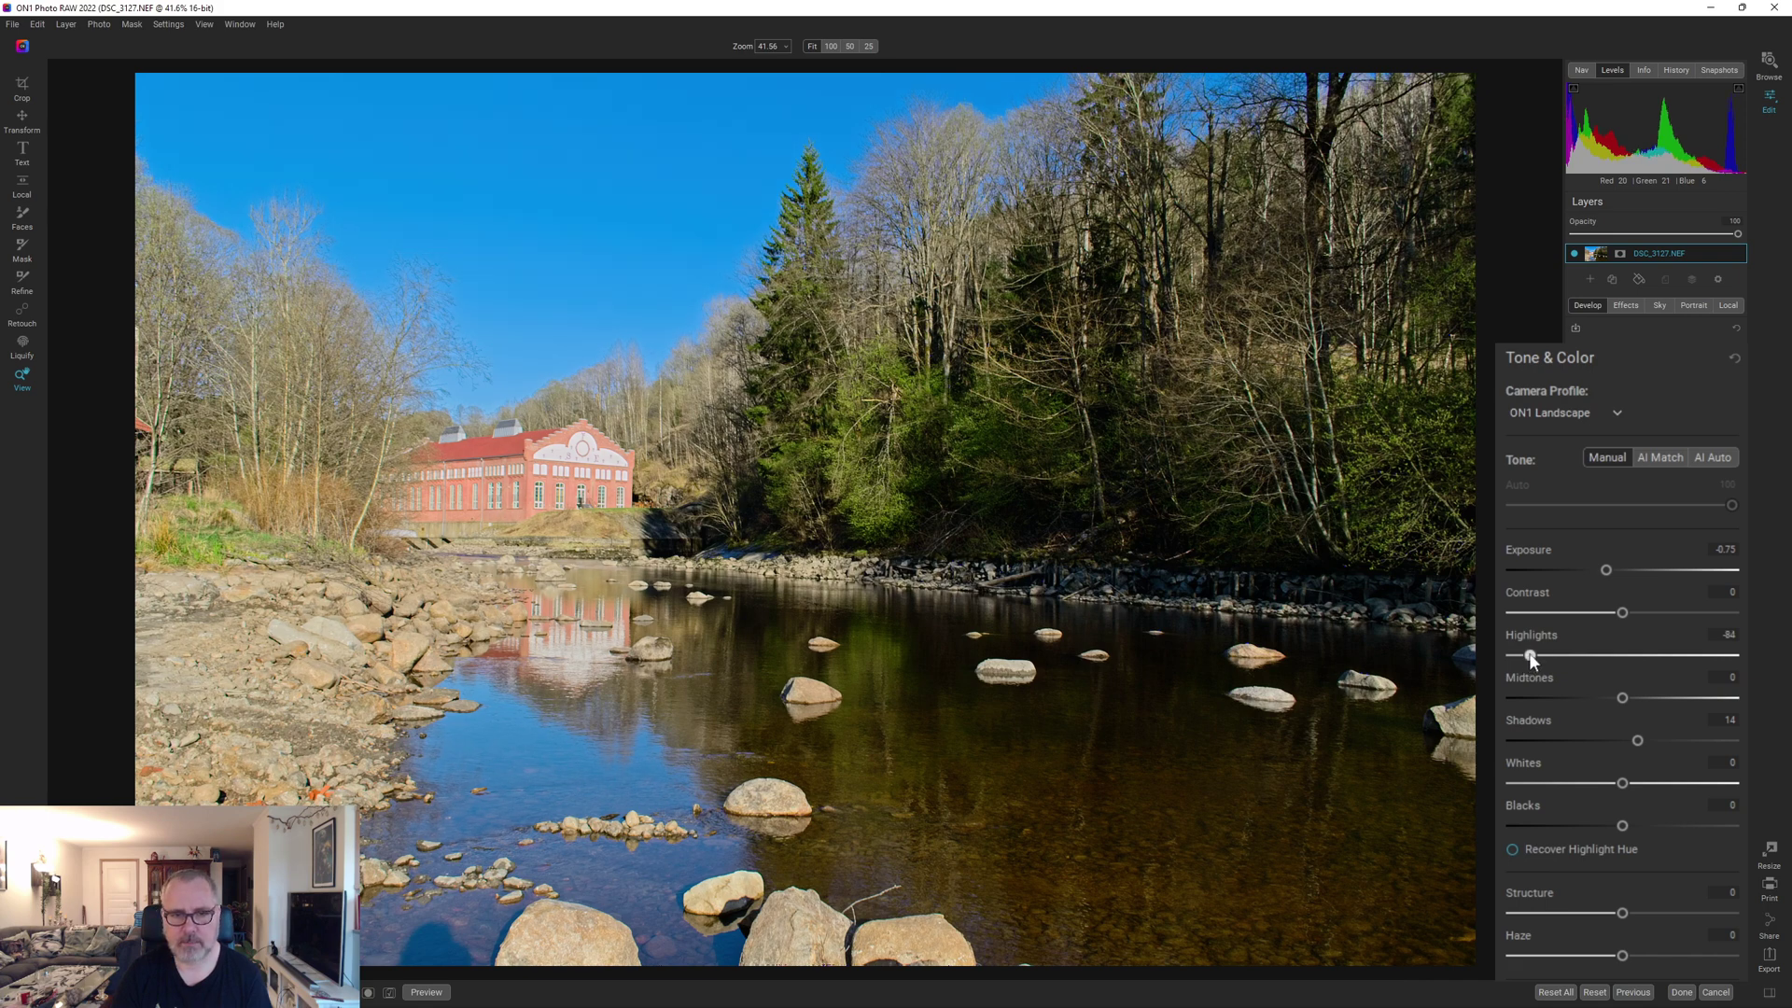
{"action": "left_click", "coordinate": [568, 454]}
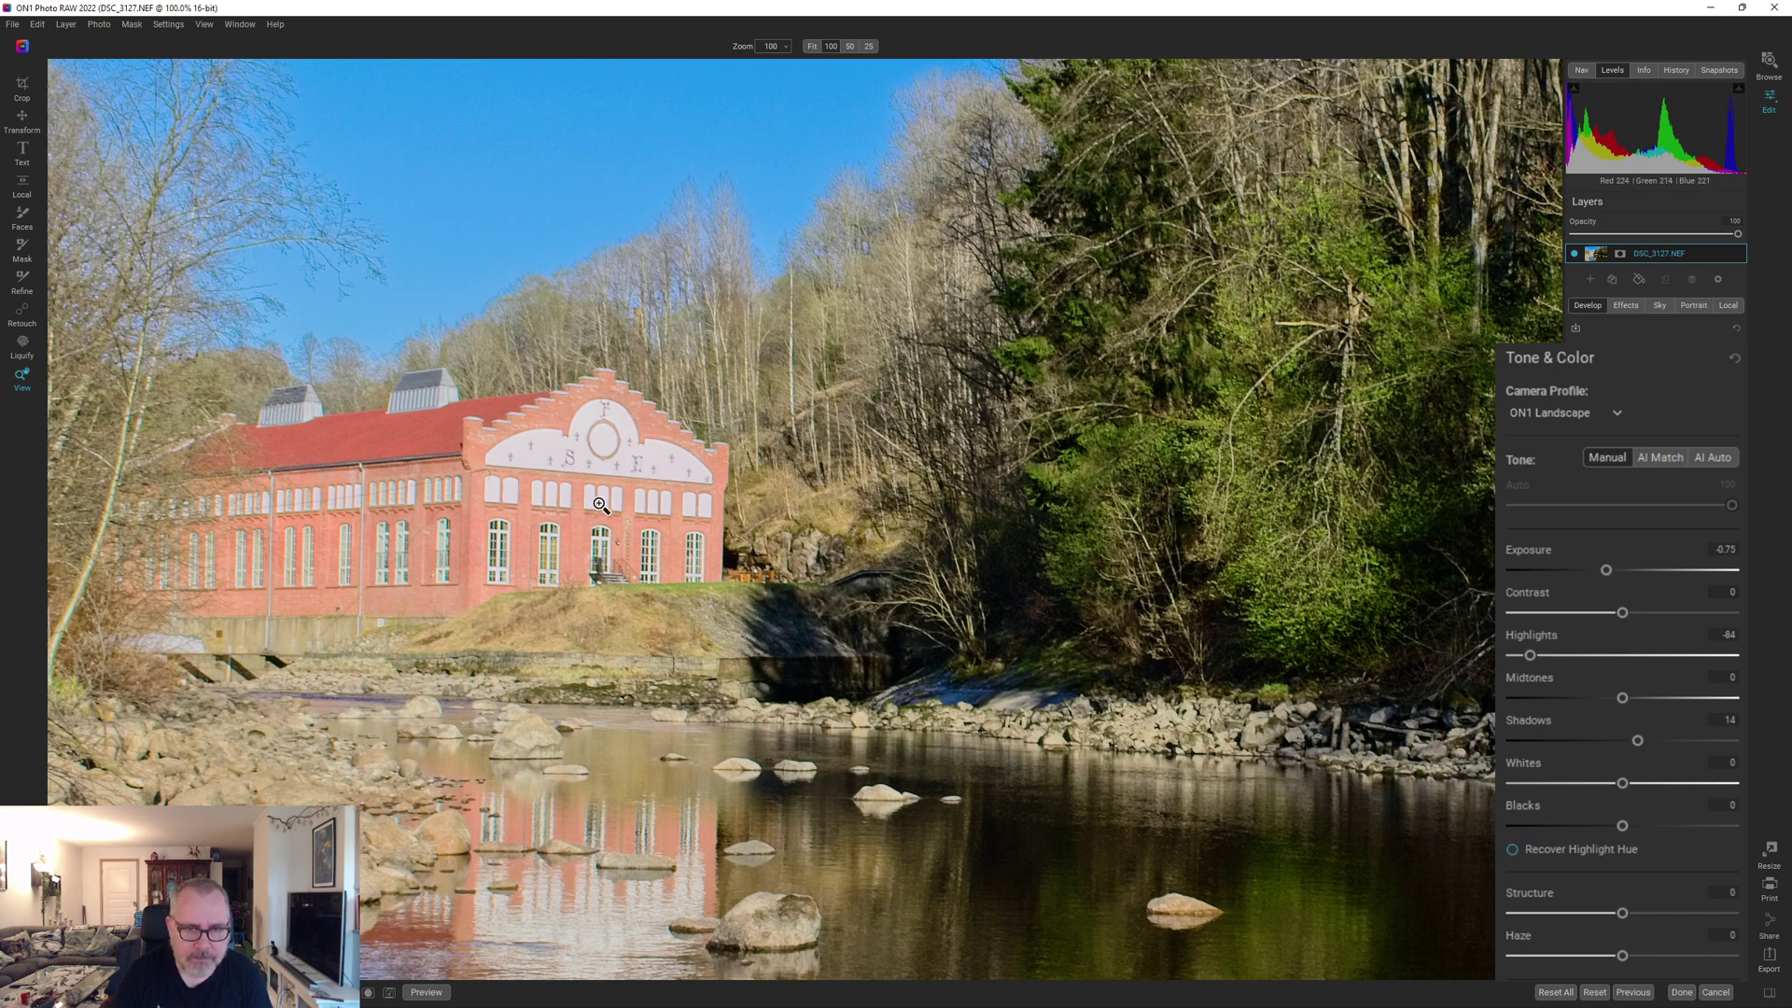
Switch the Color white balance to Auto and raise Vibrance to 22
{"action": "left_click", "coordinate": [625, 454]}
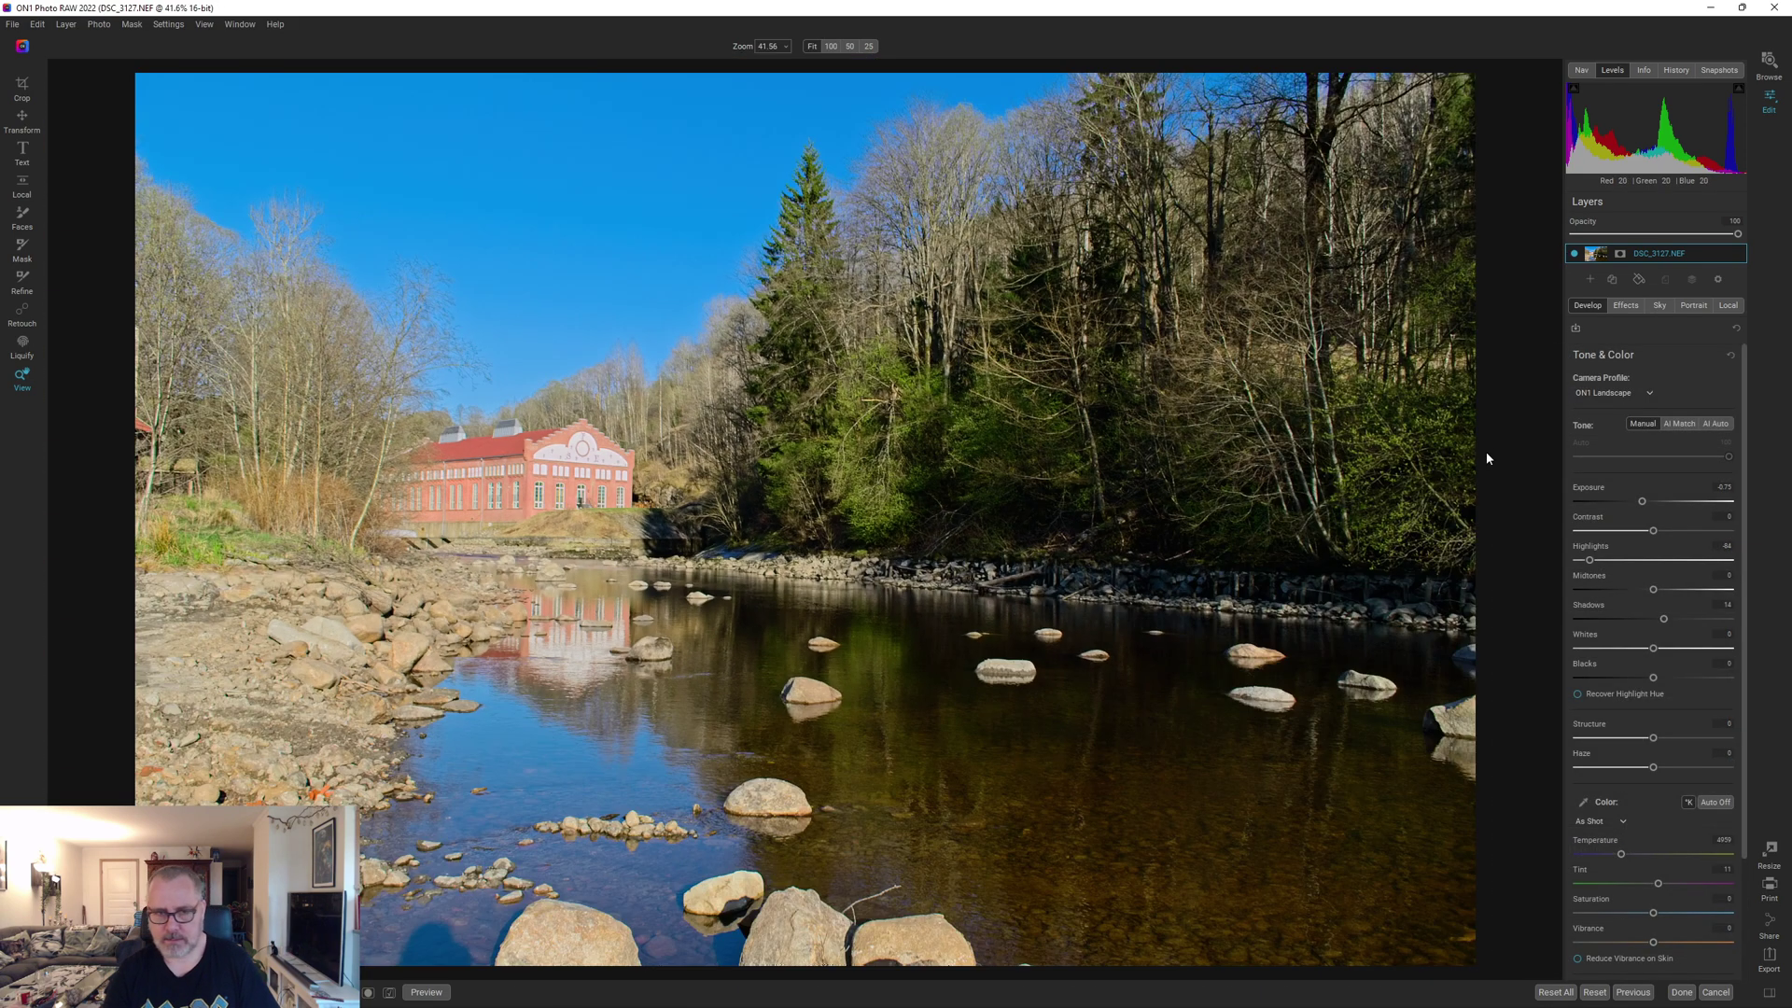
{"action": "left_click", "coordinate": [1713, 803]}
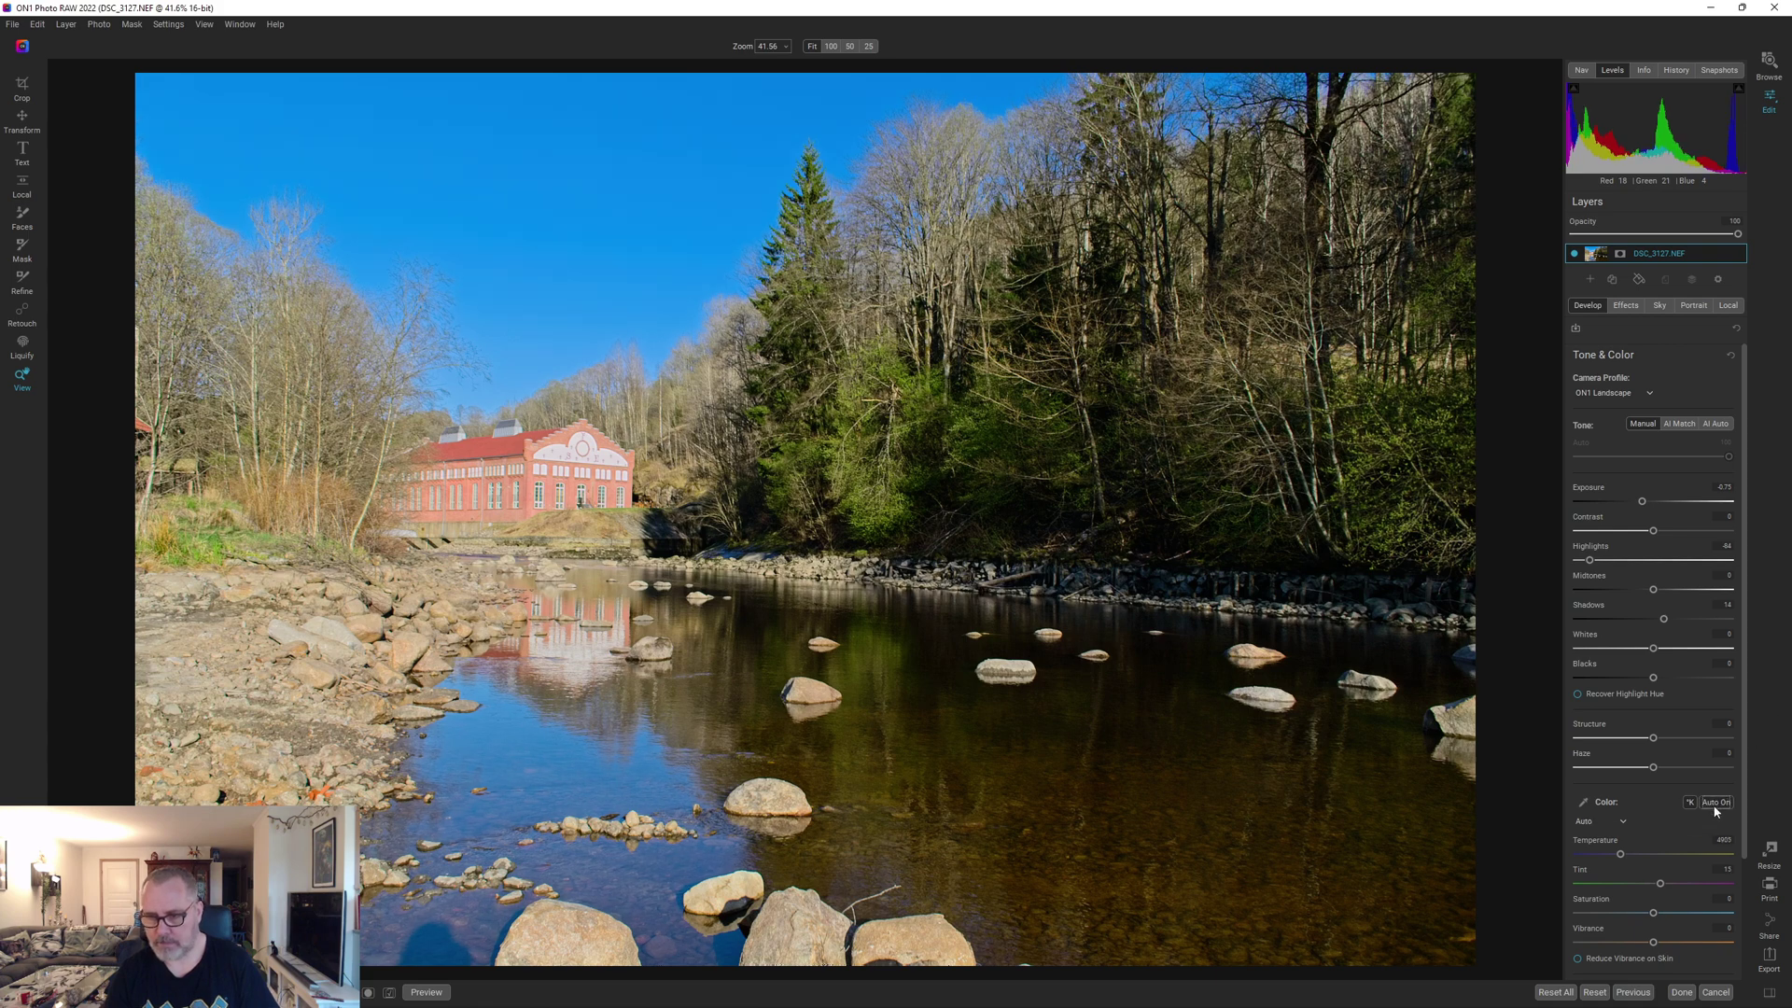
{"action": "left_click", "coordinate": [1670, 942]}
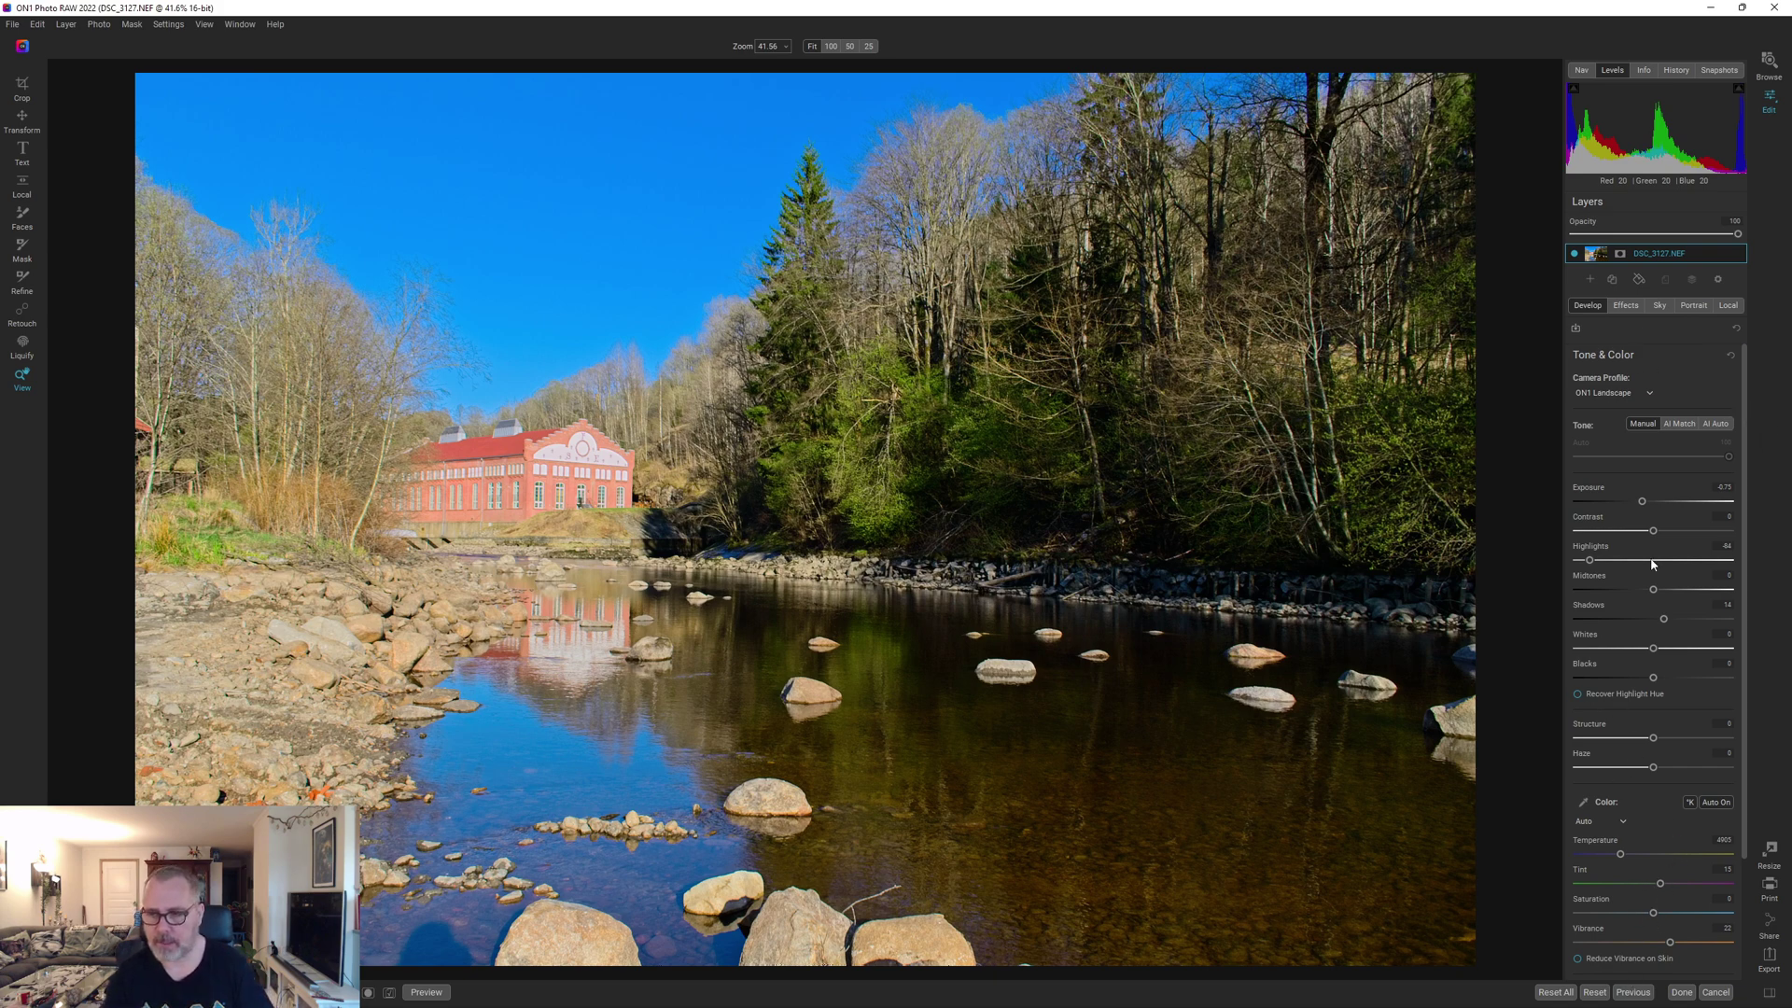
Replace the sky with the Clouds 043 preset
{"action": "left_click", "coordinate": [1658, 306]}
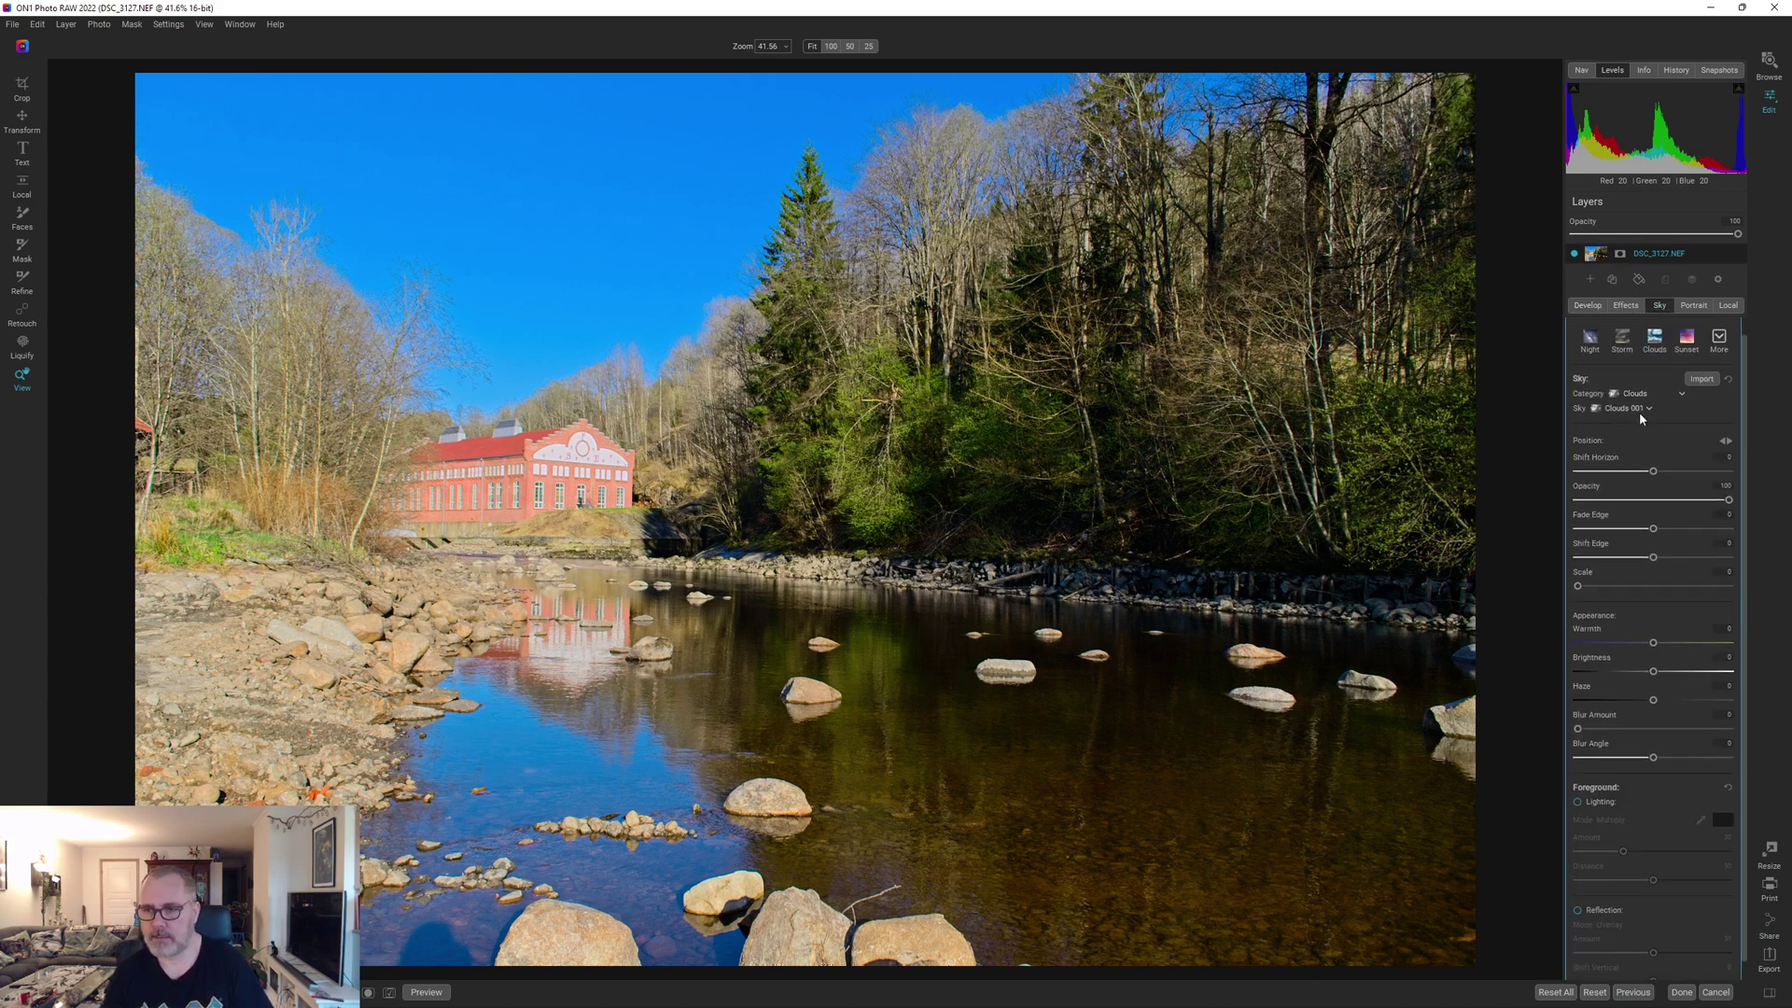
{"action": "scroll", "coordinate": [1638, 412], "scroll_direction": "down", "scroll_amount": 3}
{"action": "left_click", "coordinate": [1619, 200]}
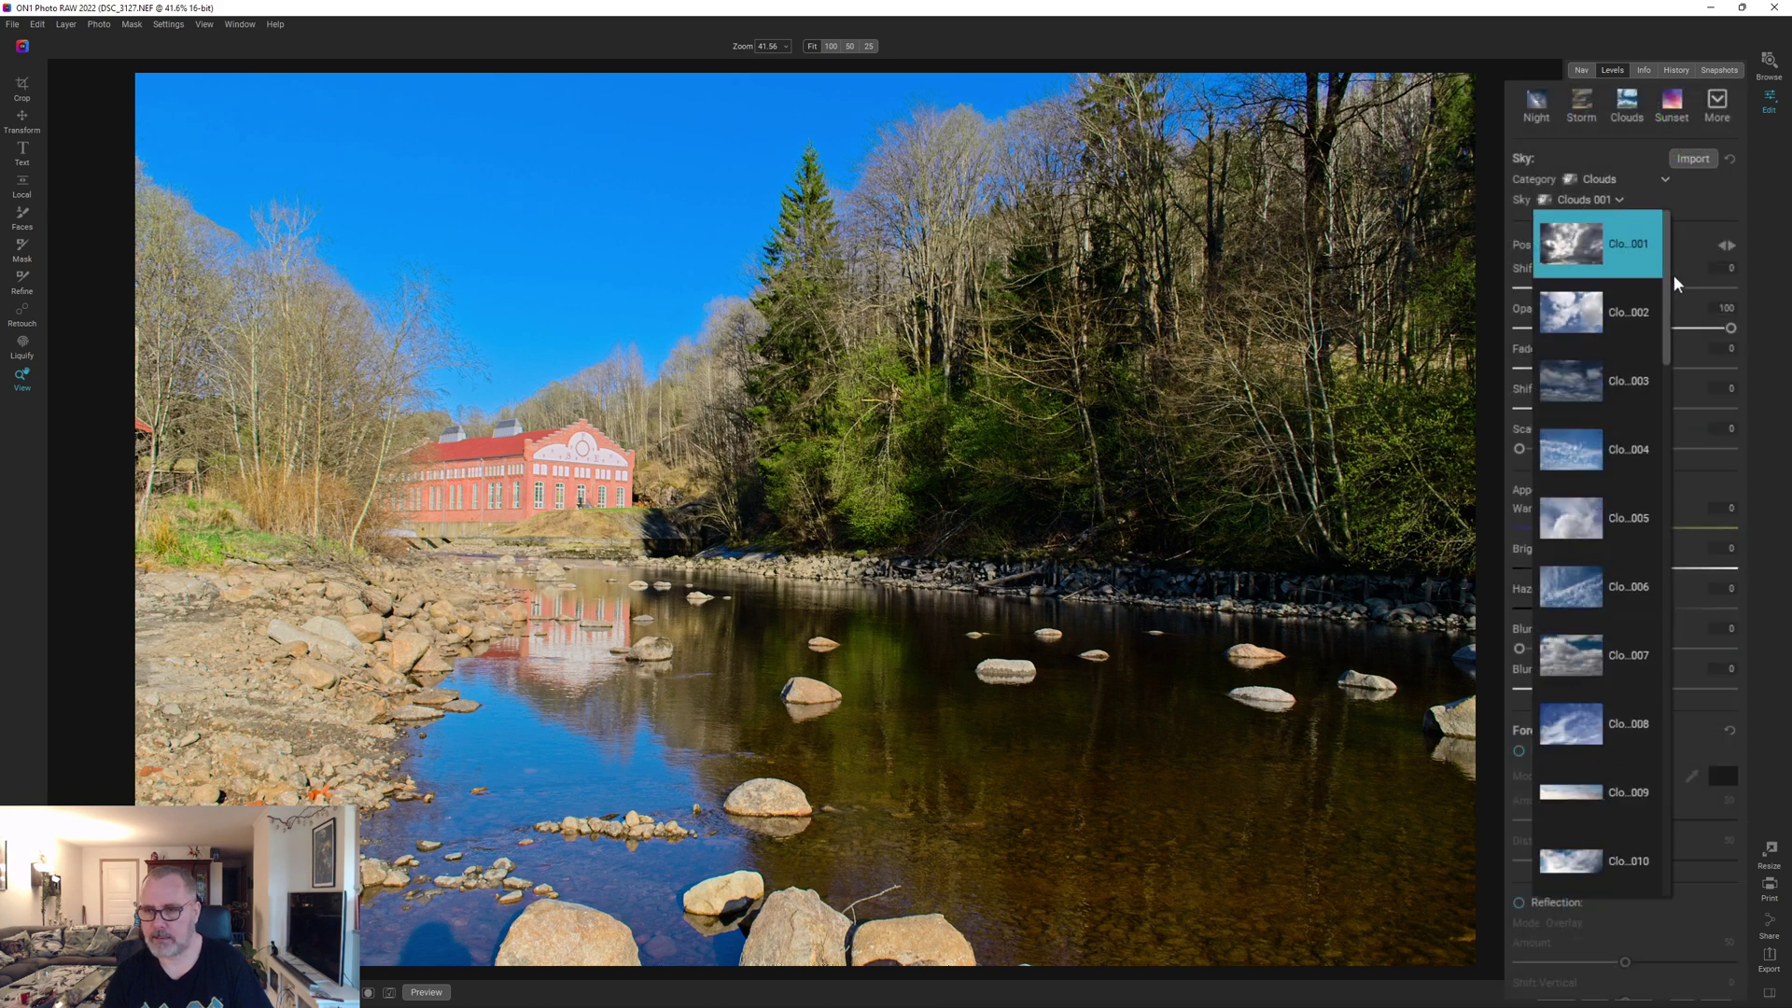
{"action": "left_click_drag", "start_coordinate": [1672, 335], "coordinate": [1673, 819]}
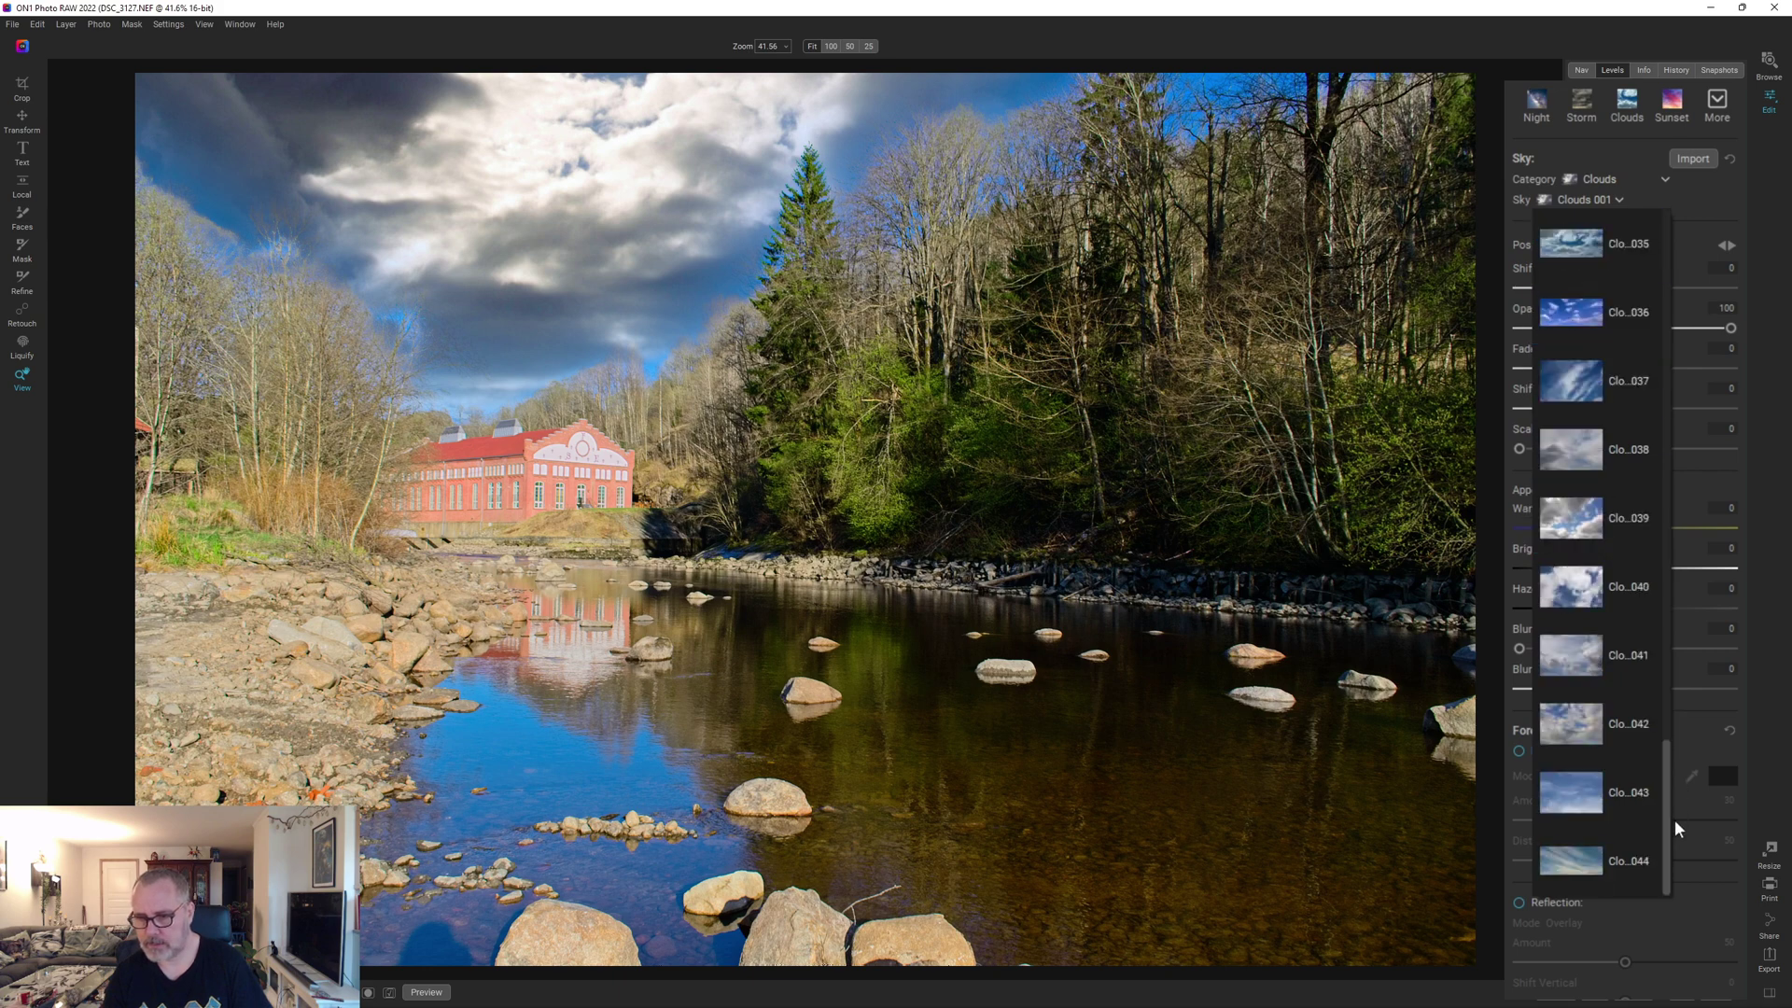
{"action": "left_click", "coordinate": [1601, 798]}
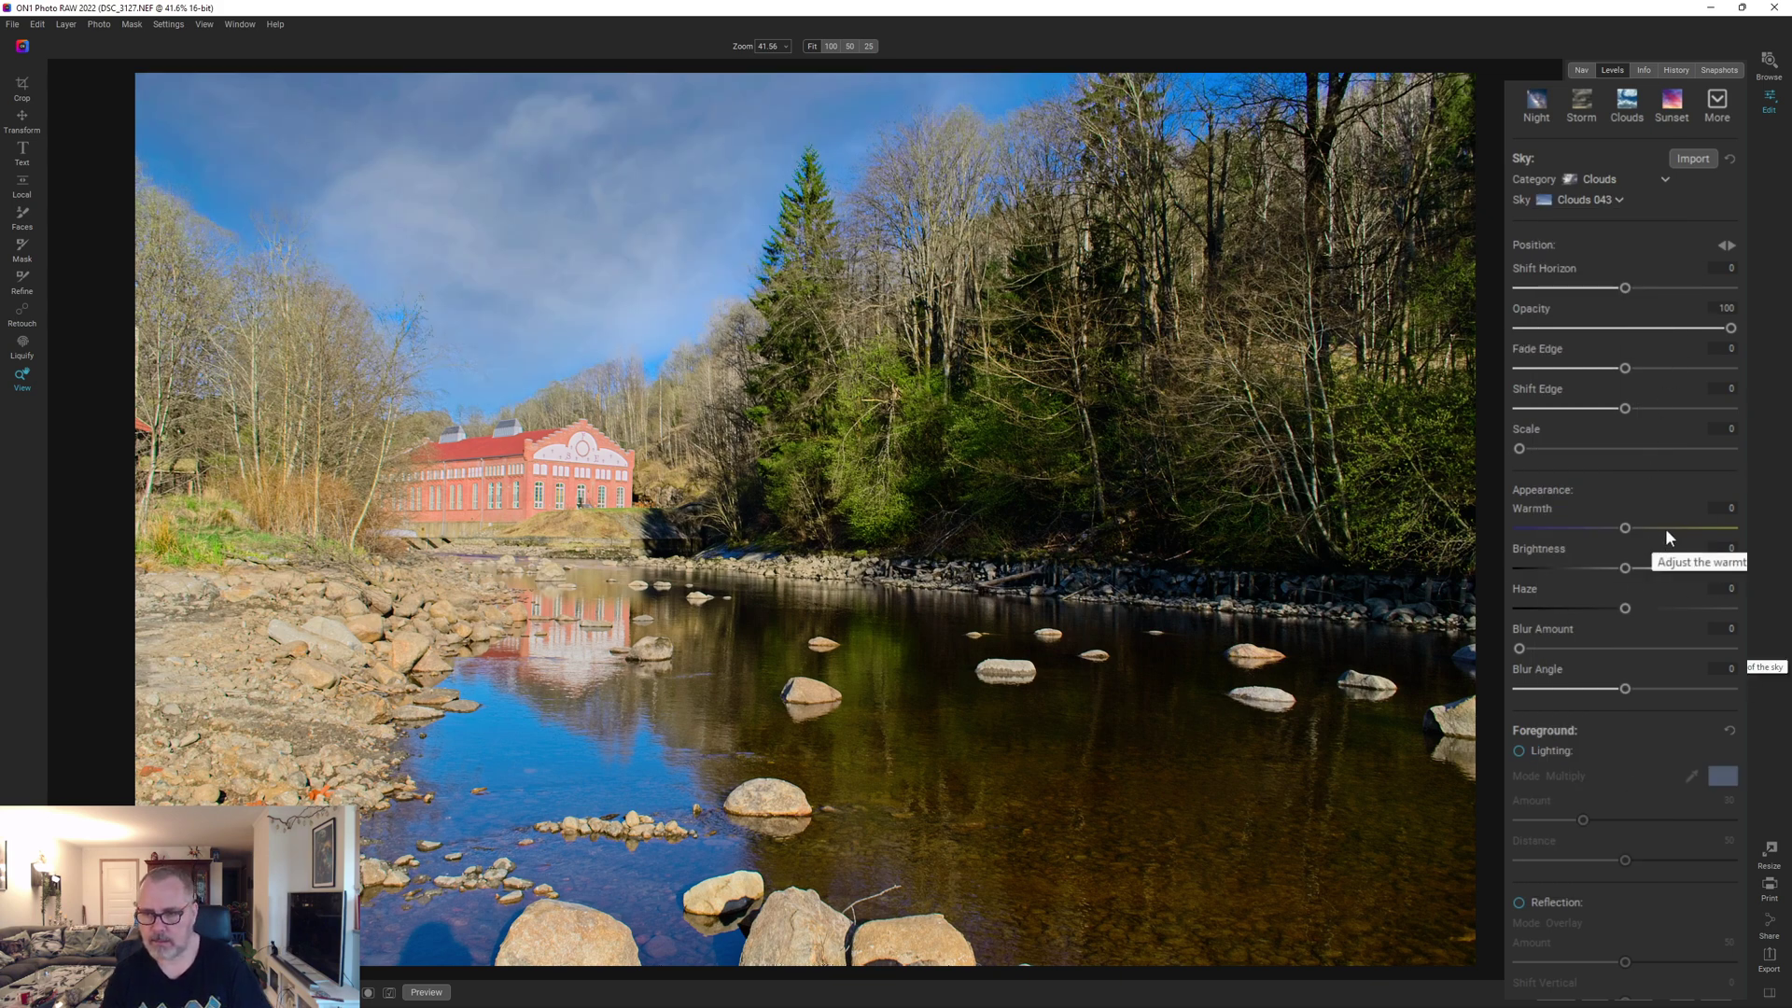
Warm the new sky to 30, blend it at about 69 opacity, and enable foreground lighting
{"action": "left_click_drag", "start_coordinate": [1665, 529], "coordinate": [1683, 528]}
{"action": "left_click", "coordinate": [1648, 328]}
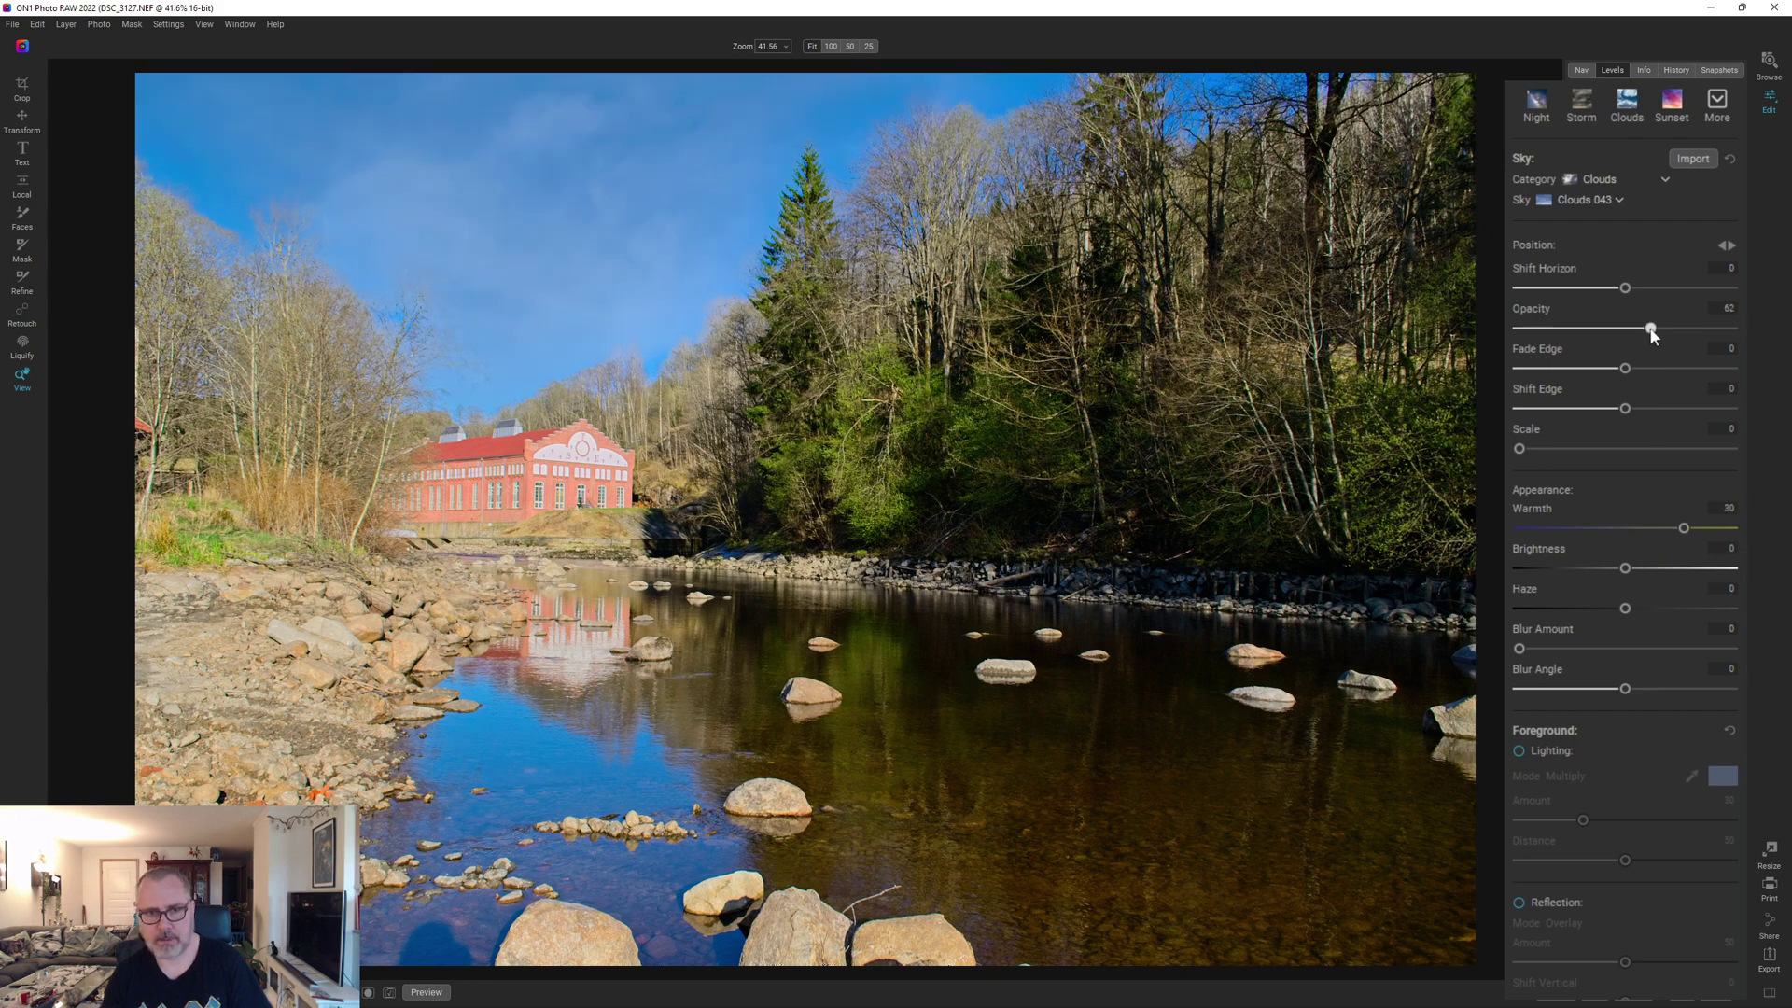
{"action": "left_click_drag", "start_coordinate": [1650, 330], "coordinate": [1665, 328]}
{"action": "left_click", "coordinate": [1519, 751]}
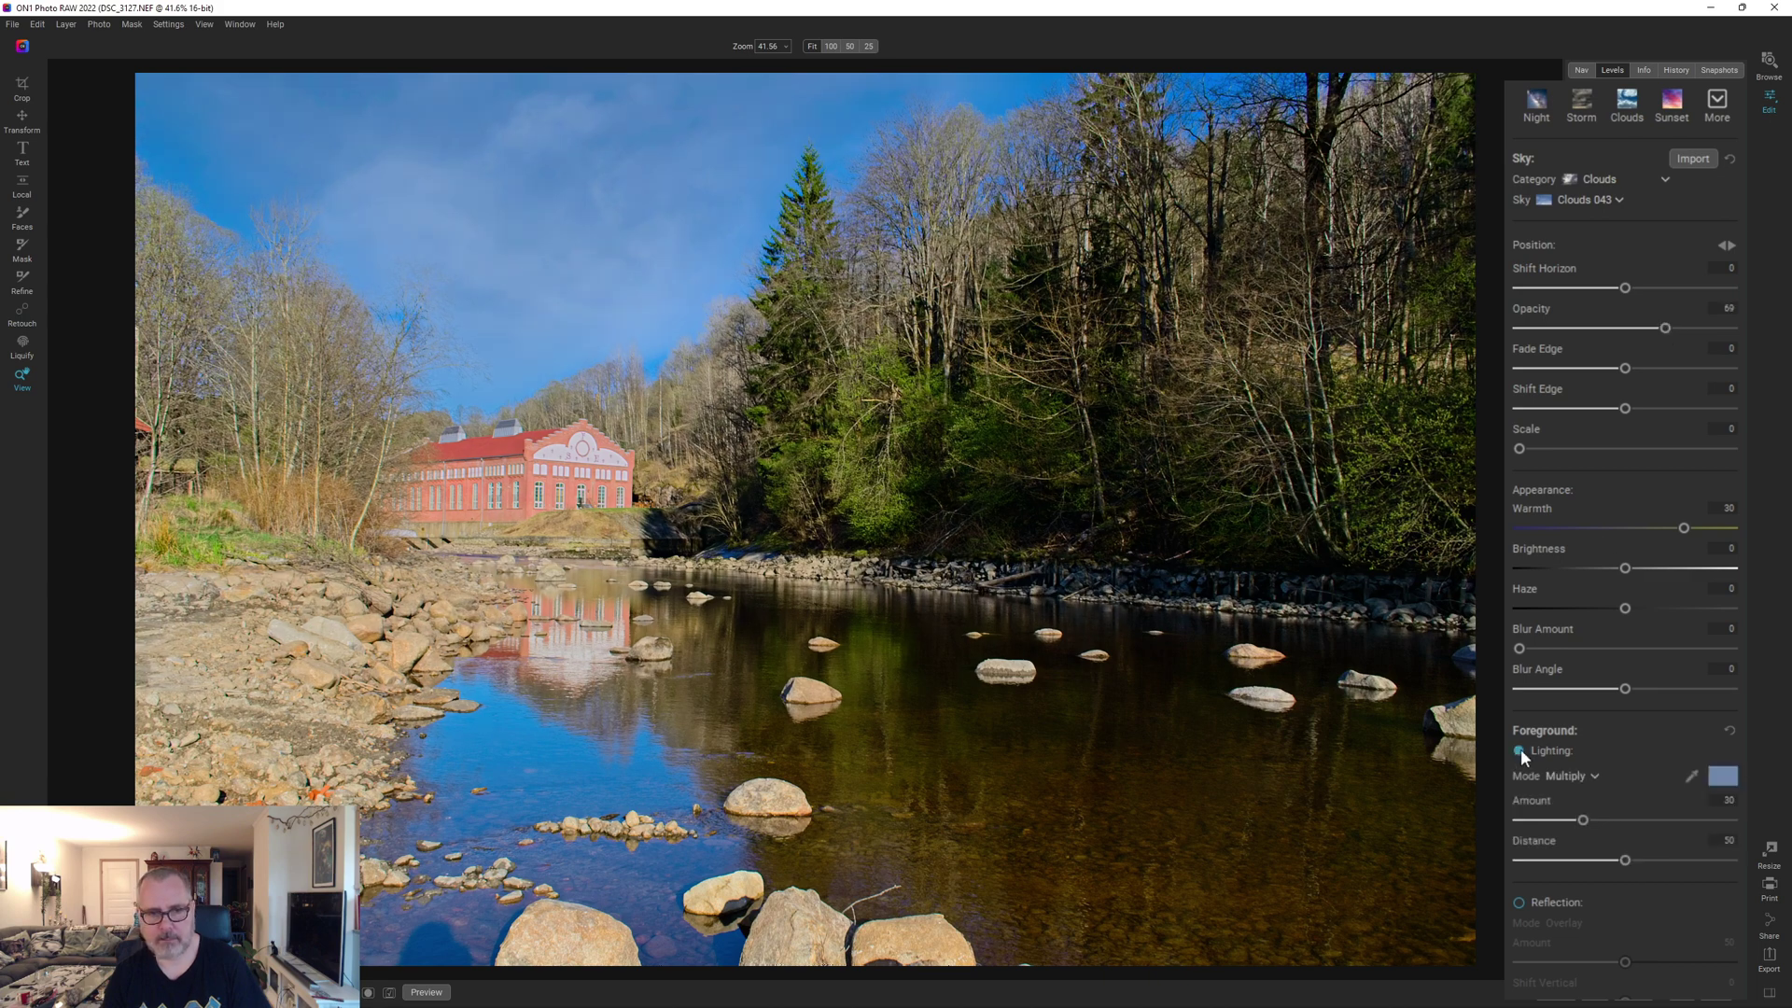
Reflect the sky in the water and set Opacity 75, Scale 7, Brightness -19, adjusting edge fade and shift
{"action": "left_click", "coordinate": [1519, 903]}
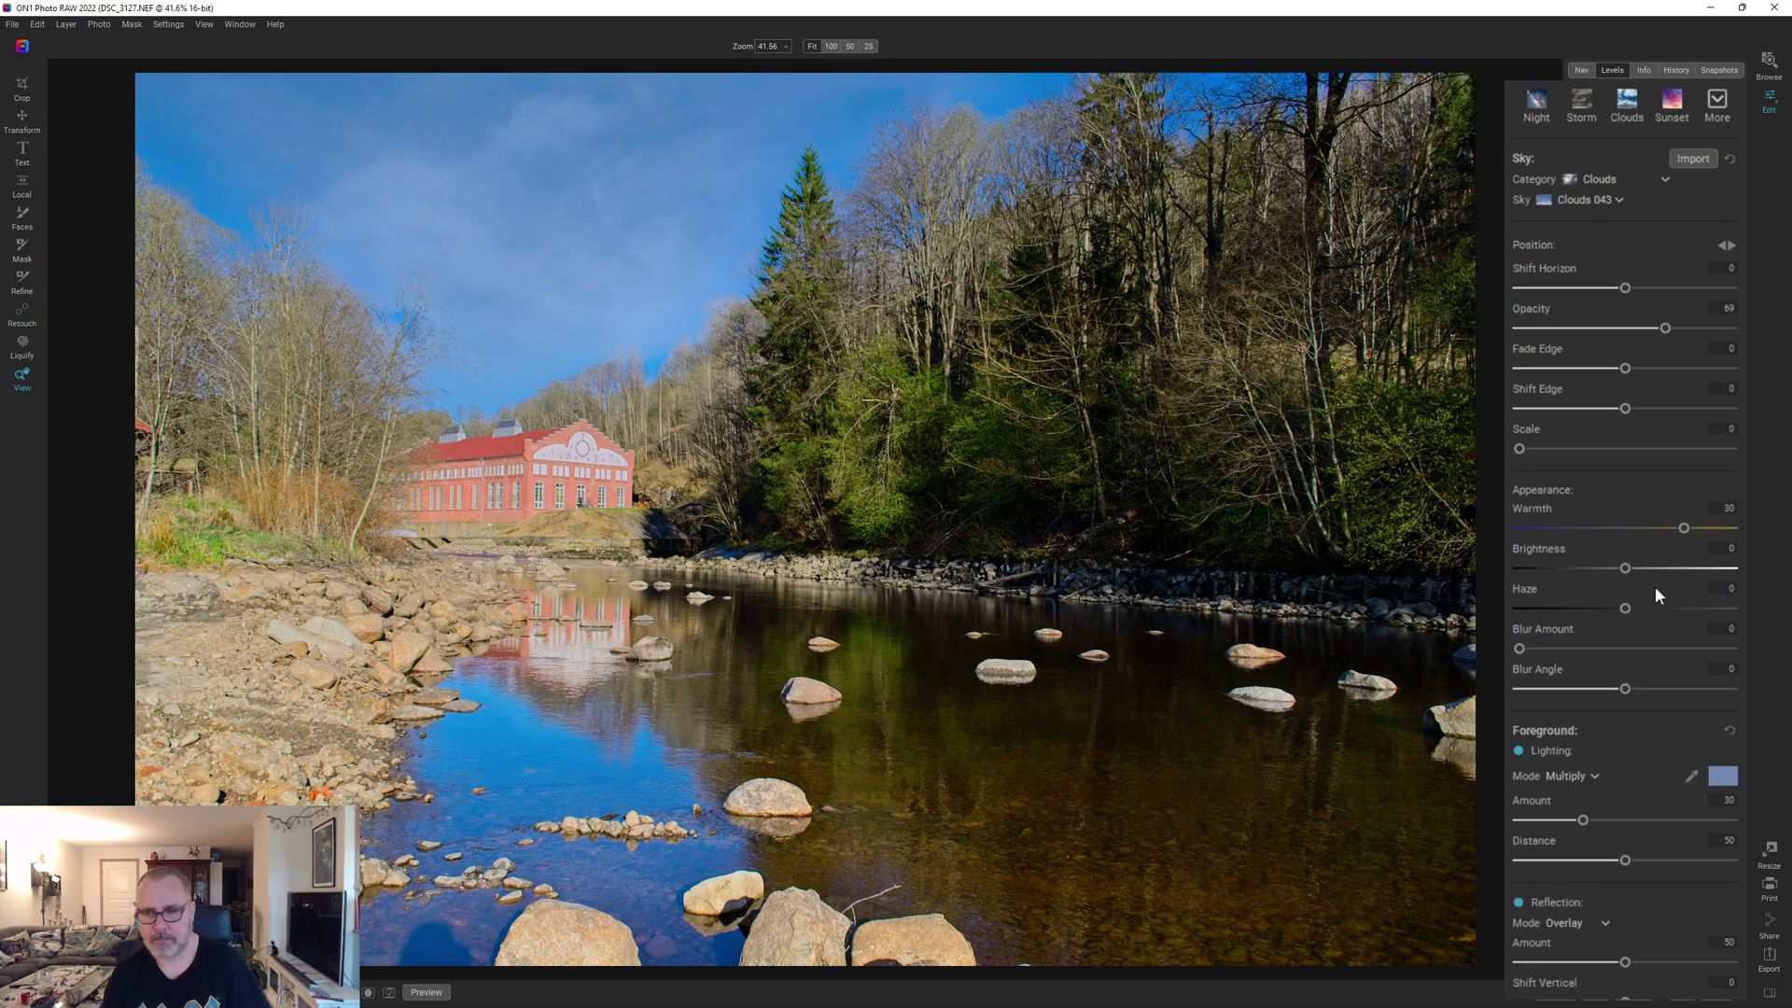
{"action": "left_click_drag", "start_coordinate": [1689, 330], "coordinate": [1679, 333]}
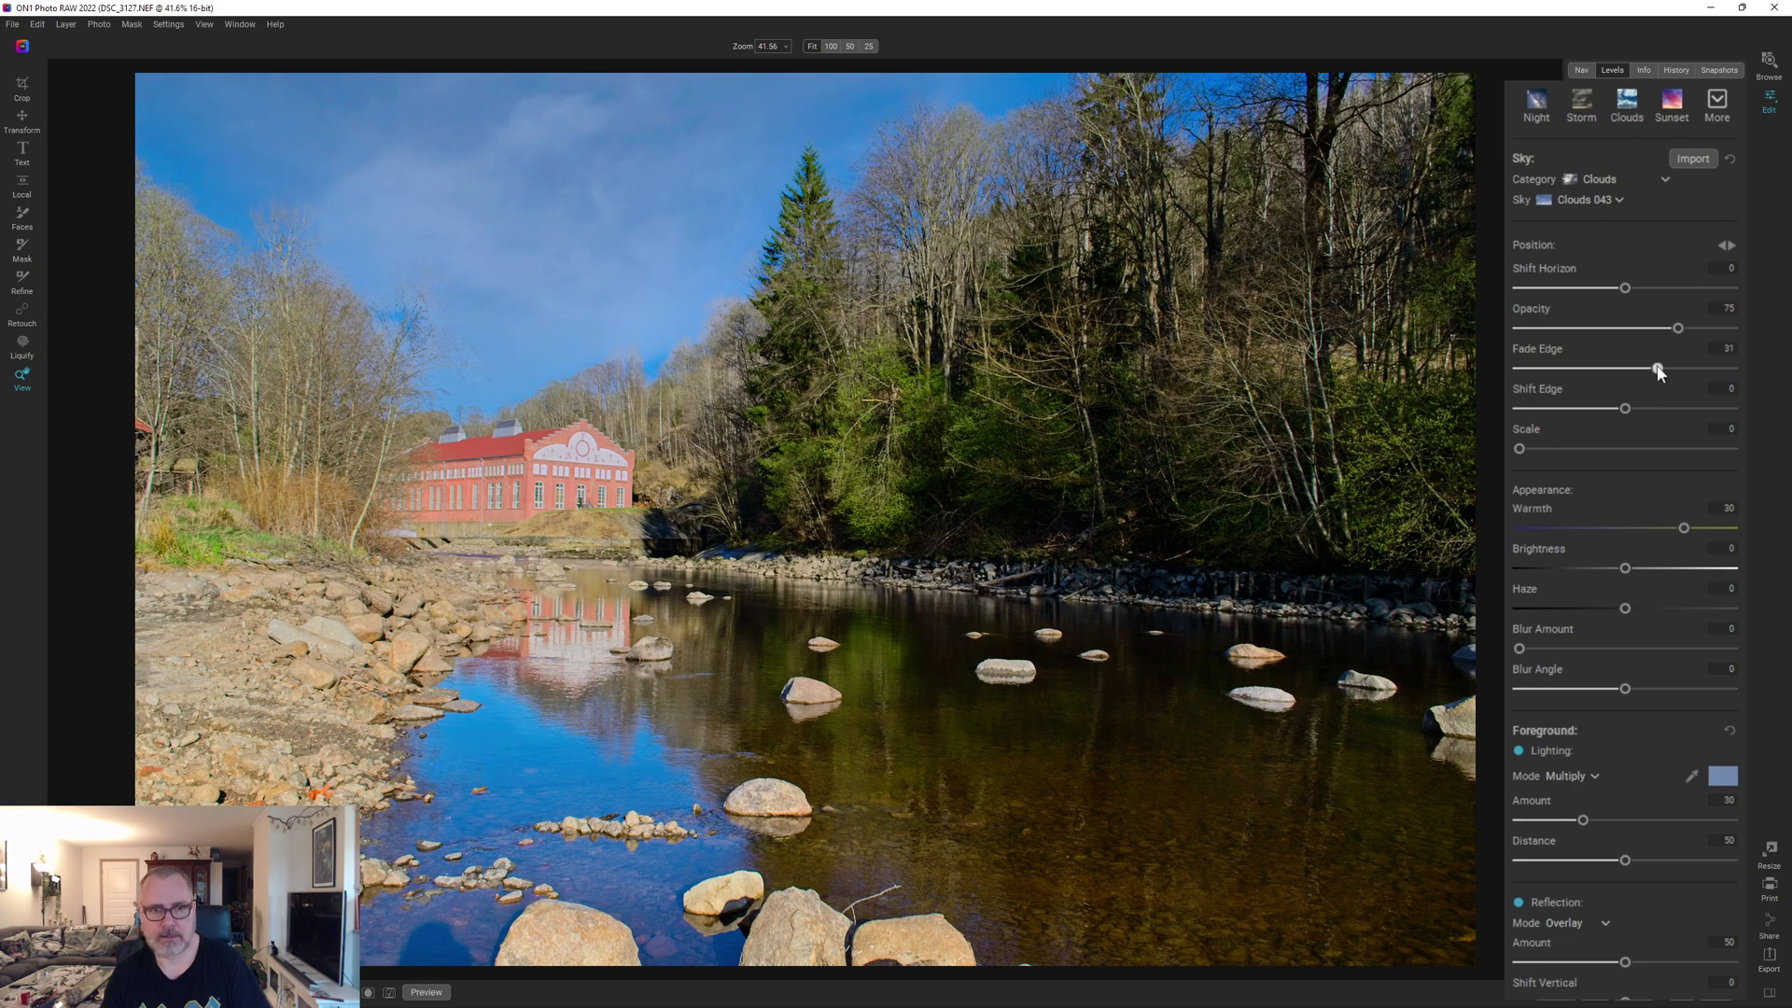
{"action": "left_click_drag", "start_coordinate": [1652, 369], "coordinate": [1596, 410]}
{"action": "left_click_drag", "start_coordinate": [1601, 423], "coordinate": [1572, 450]}
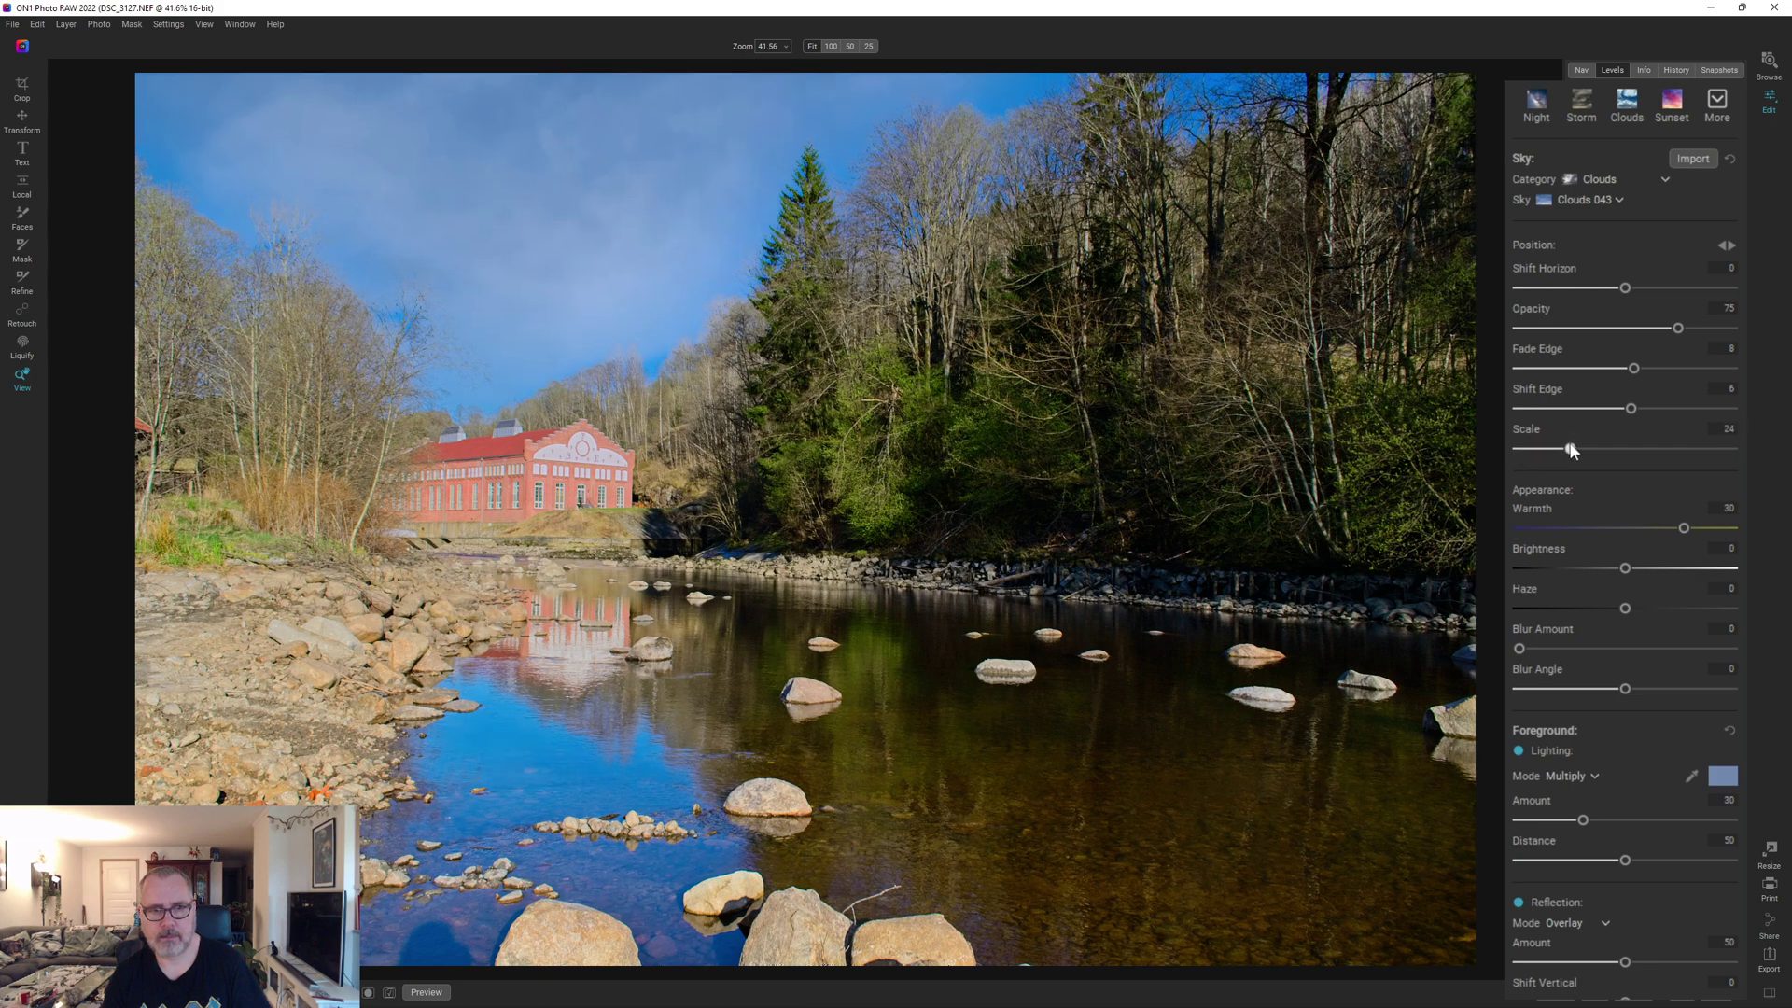
{"action": "left_click_drag", "start_coordinate": [1573, 450], "coordinate": [1534, 450]}
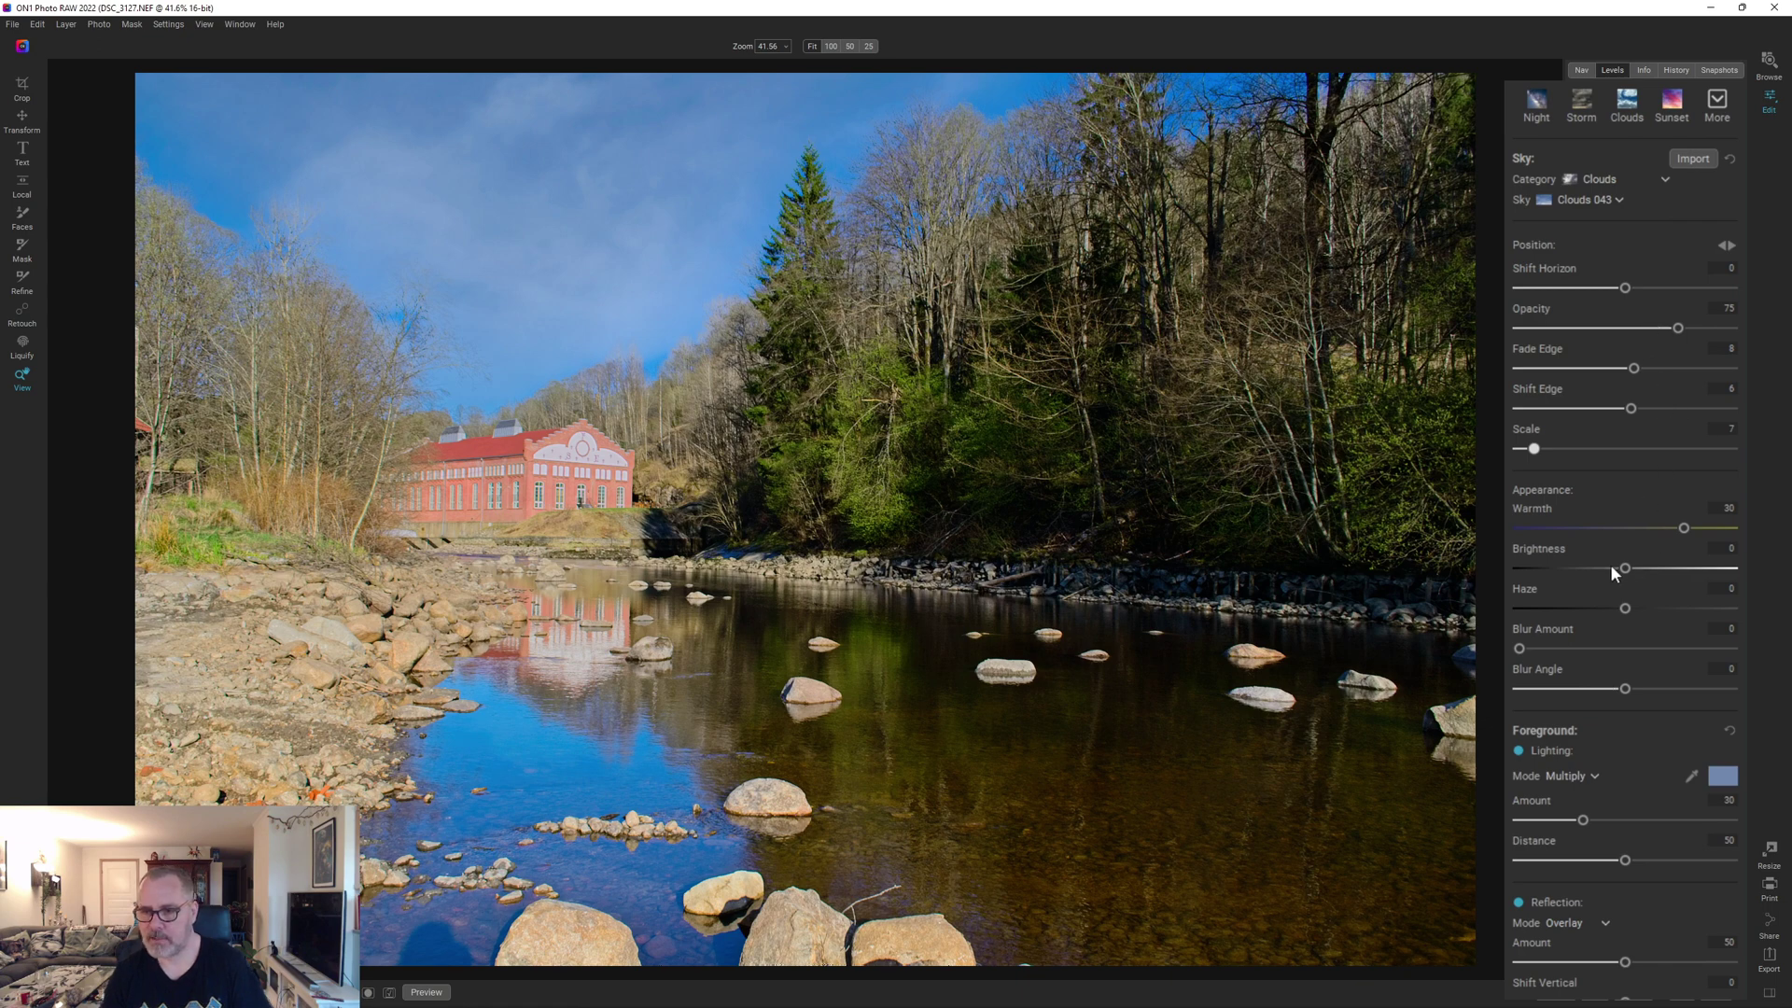
{"action": "mouse_move", "coordinate": [1599, 565]}
{"action": "left_mouse_down"}
{"action": "mouse_move", "coordinate": [1556, 569]}
{"action": "mouse_move", "coordinate": [1590, 571]}
{"action": "left_mouse_up"}
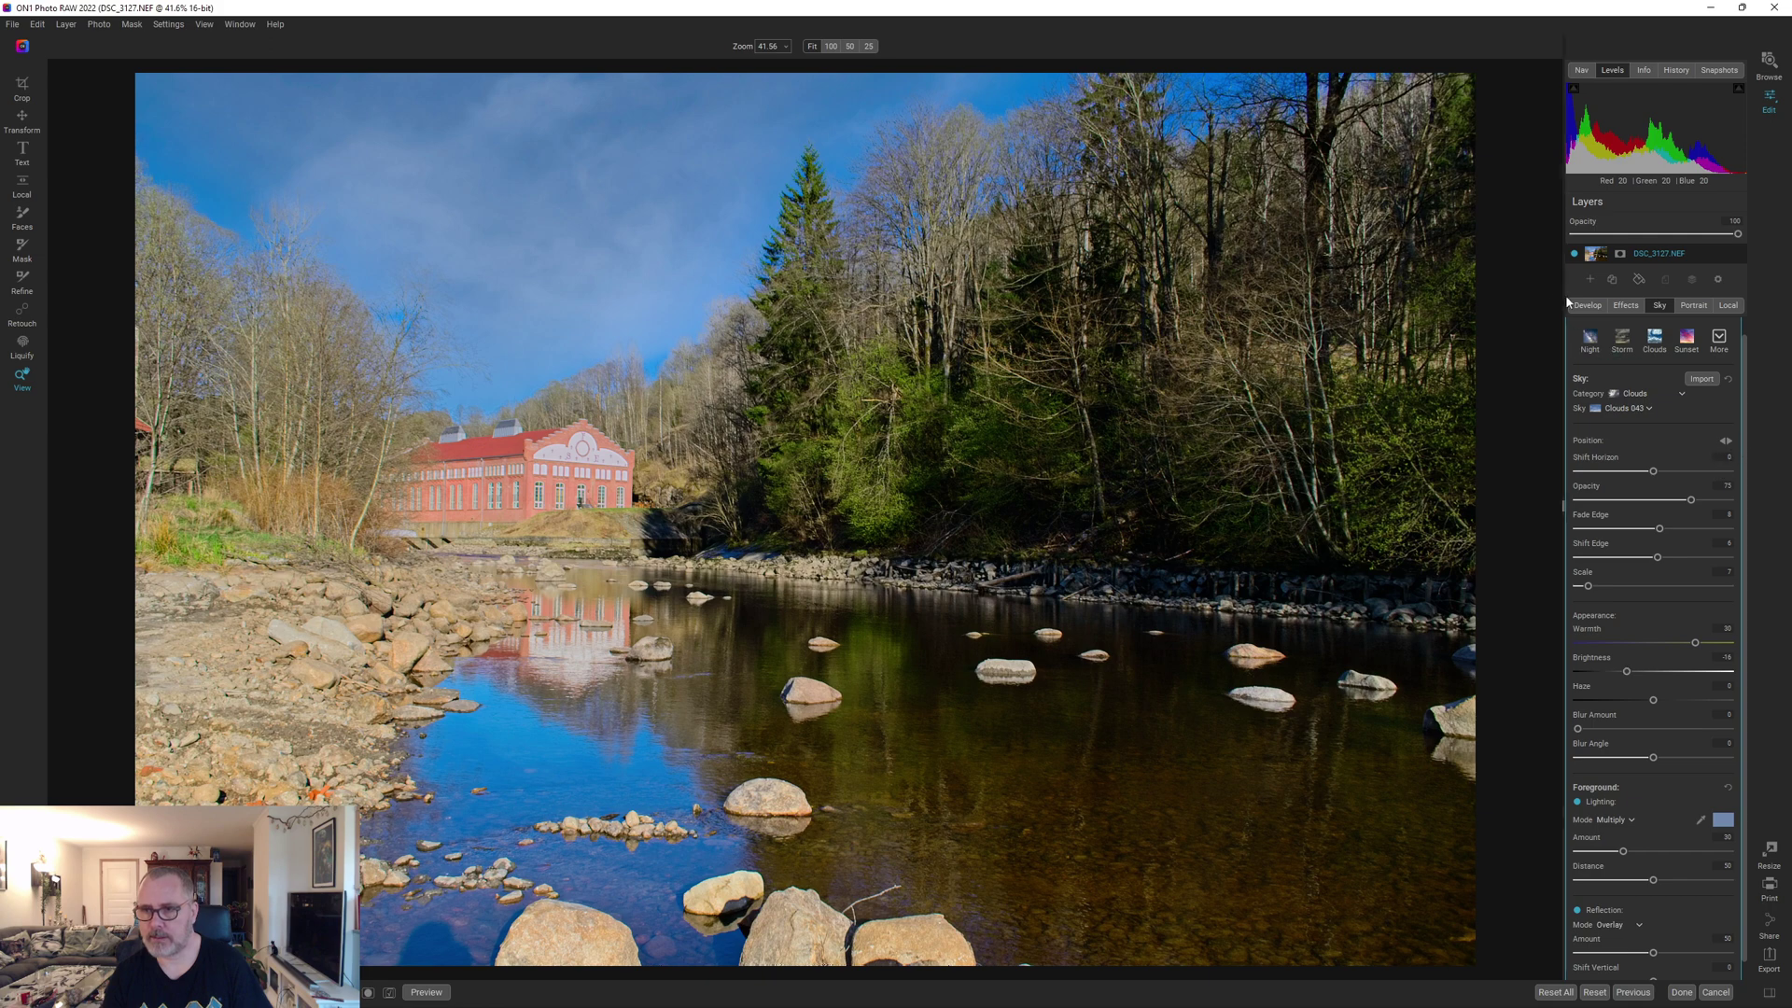
Set Exposure to -1.3, Contrast to 8, Shadows to 20 and Midtones to -19
{"action": "left_click", "coordinate": [1591, 316]}
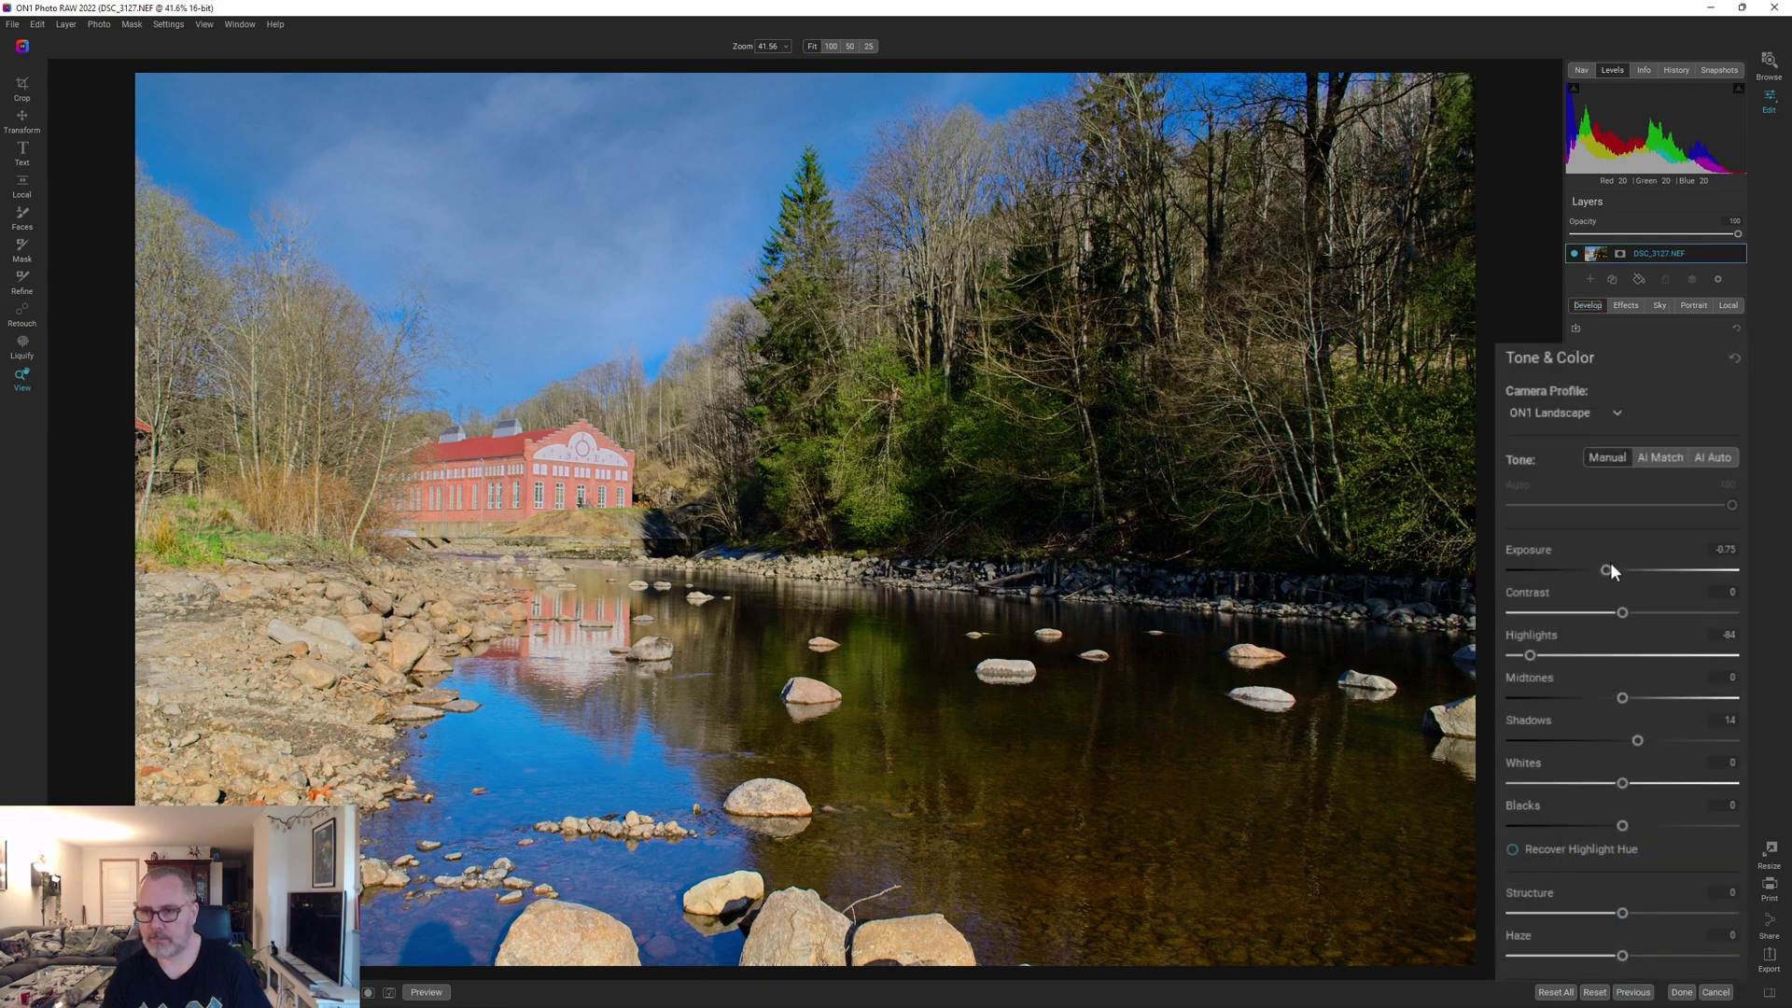
{"action": "left_click_drag", "start_coordinate": [1609, 566], "coordinate": [1594, 569]}
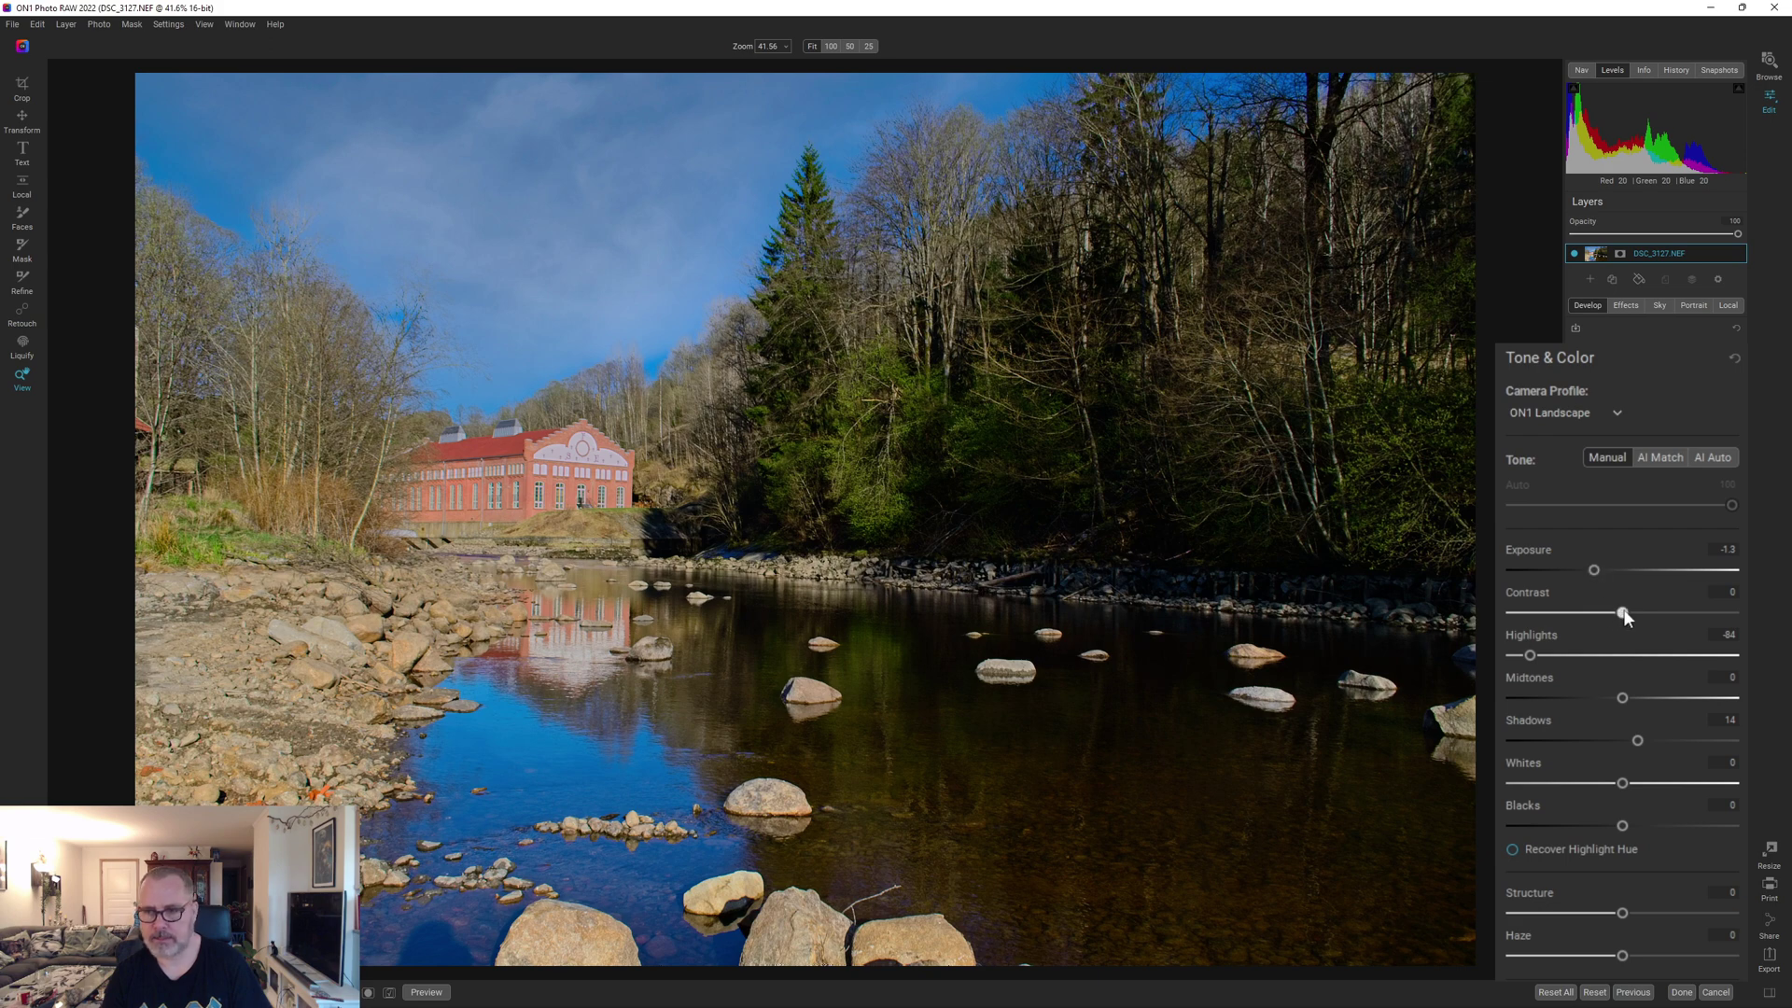
{"action": "left_click_drag", "start_coordinate": [1629, 611], "coordinate": [1604, 618]}
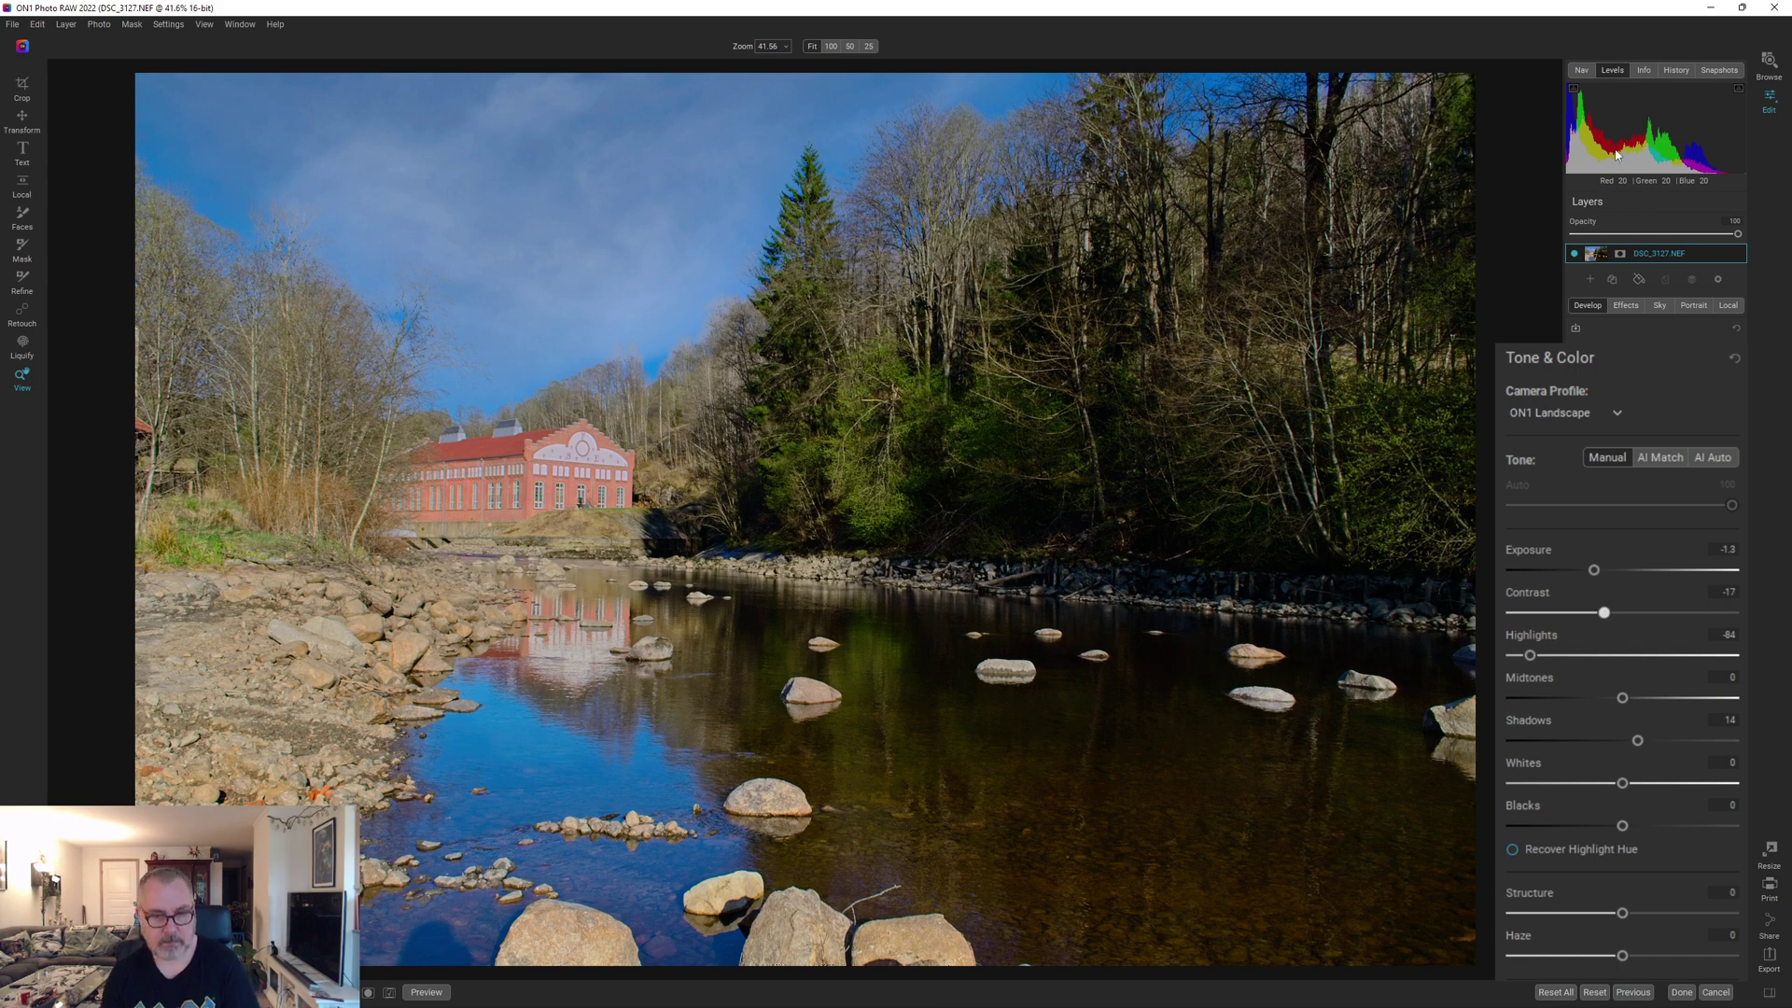
{"action": "mouse_move", "coordinate": [1606, 611]}
{"action": "left_mouse_down"}
{"action": "mouse_move", "coordinate": [1650, 614]}
{"action": "mouse_move", "coordinate": [1631, 617]}
{"action": "left_mouse_up"}
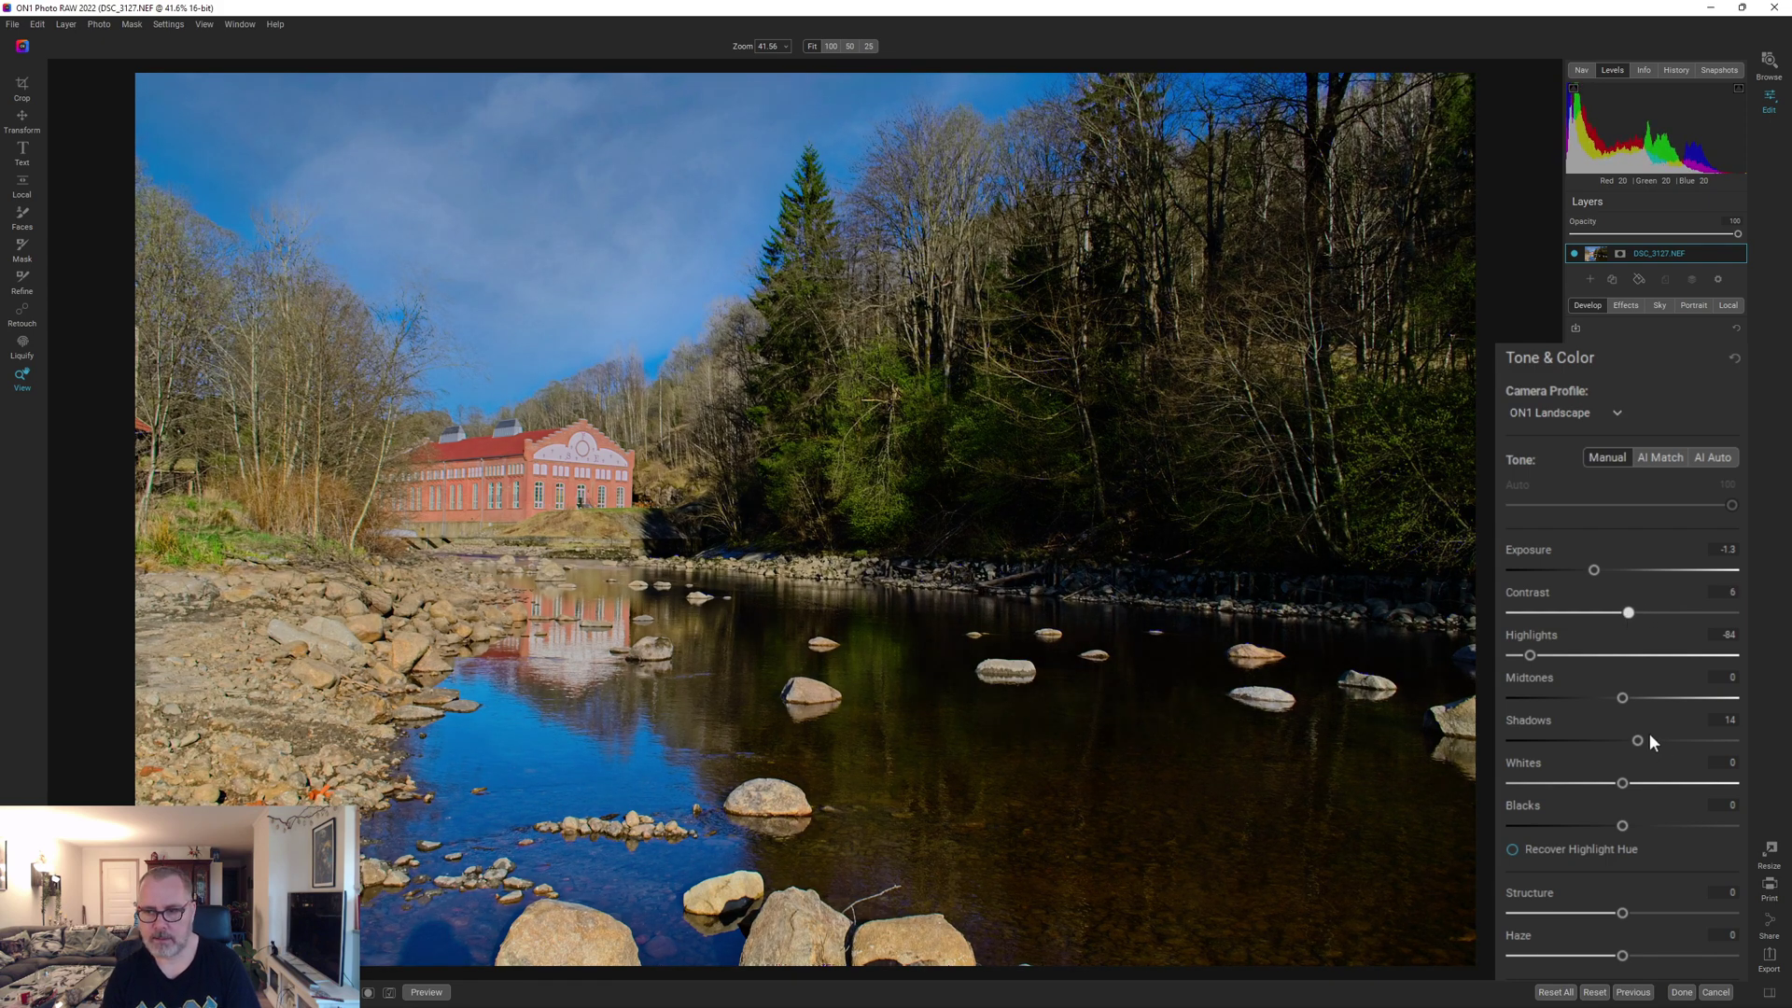
{"action": "left_click_drag", "start_coordinate": [1637, 740], "coordinate": [1645, 740]}
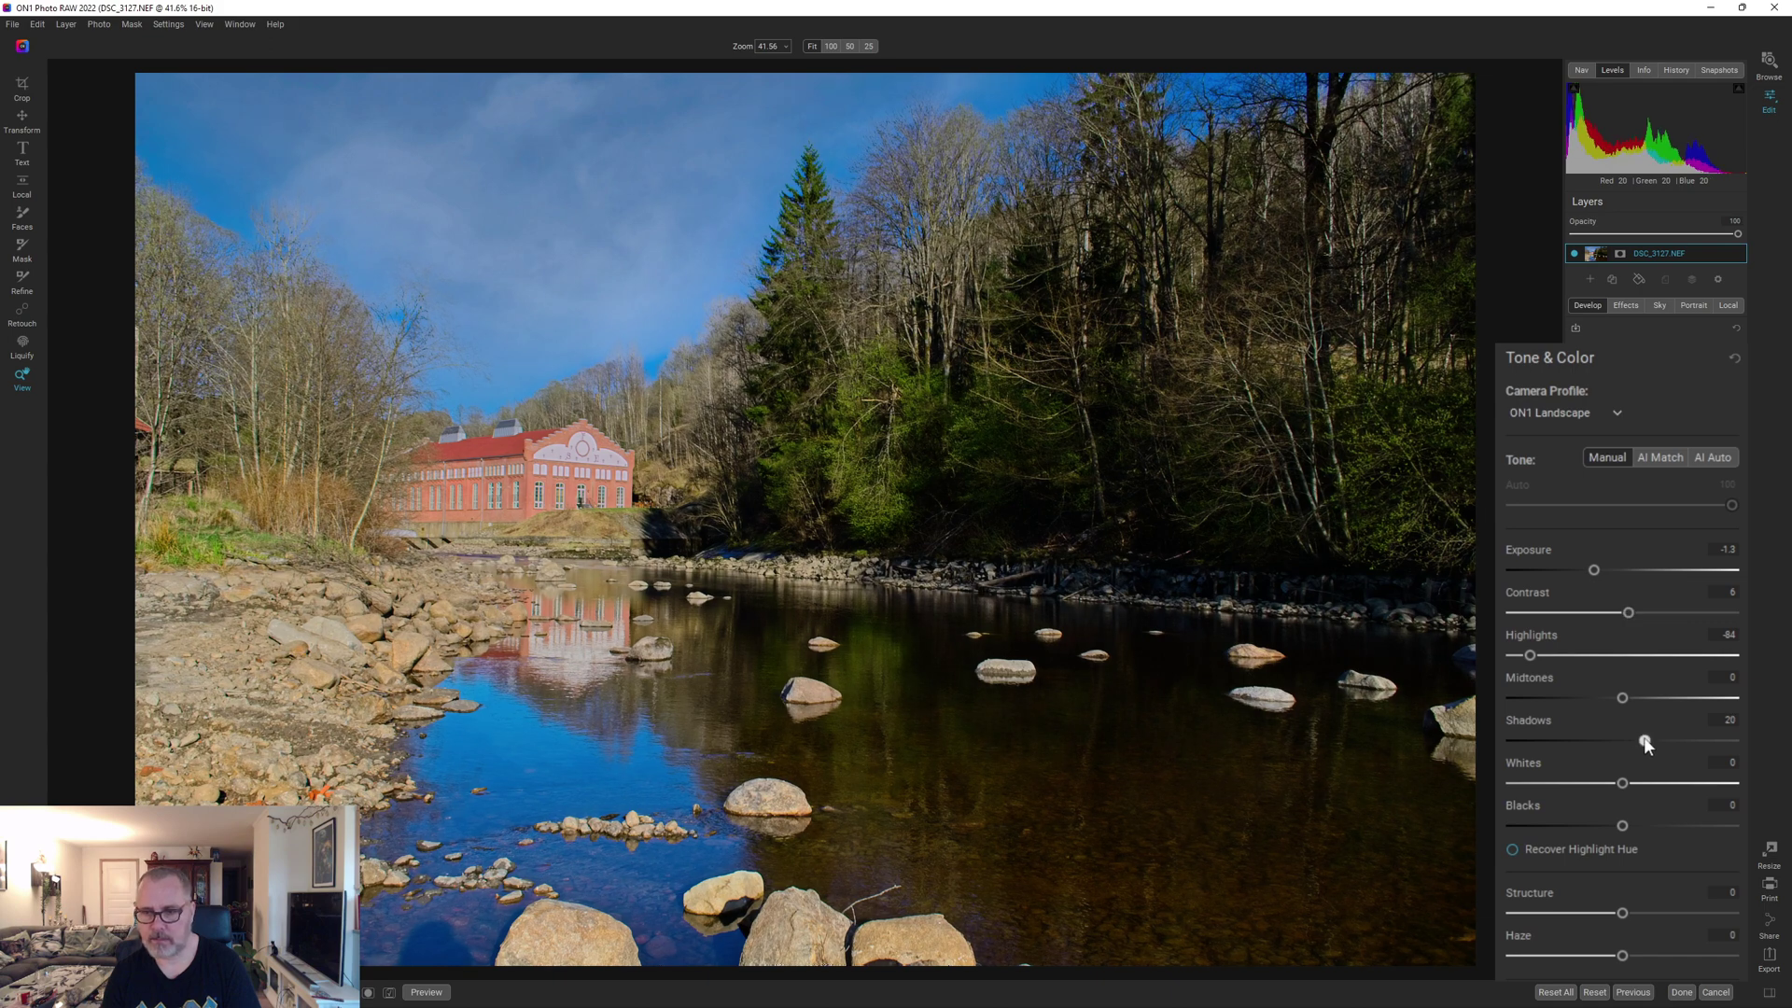
{"action": "left_click_drag", "start_coordinate": [1615, 698], "coordinate": [1620, 698]}
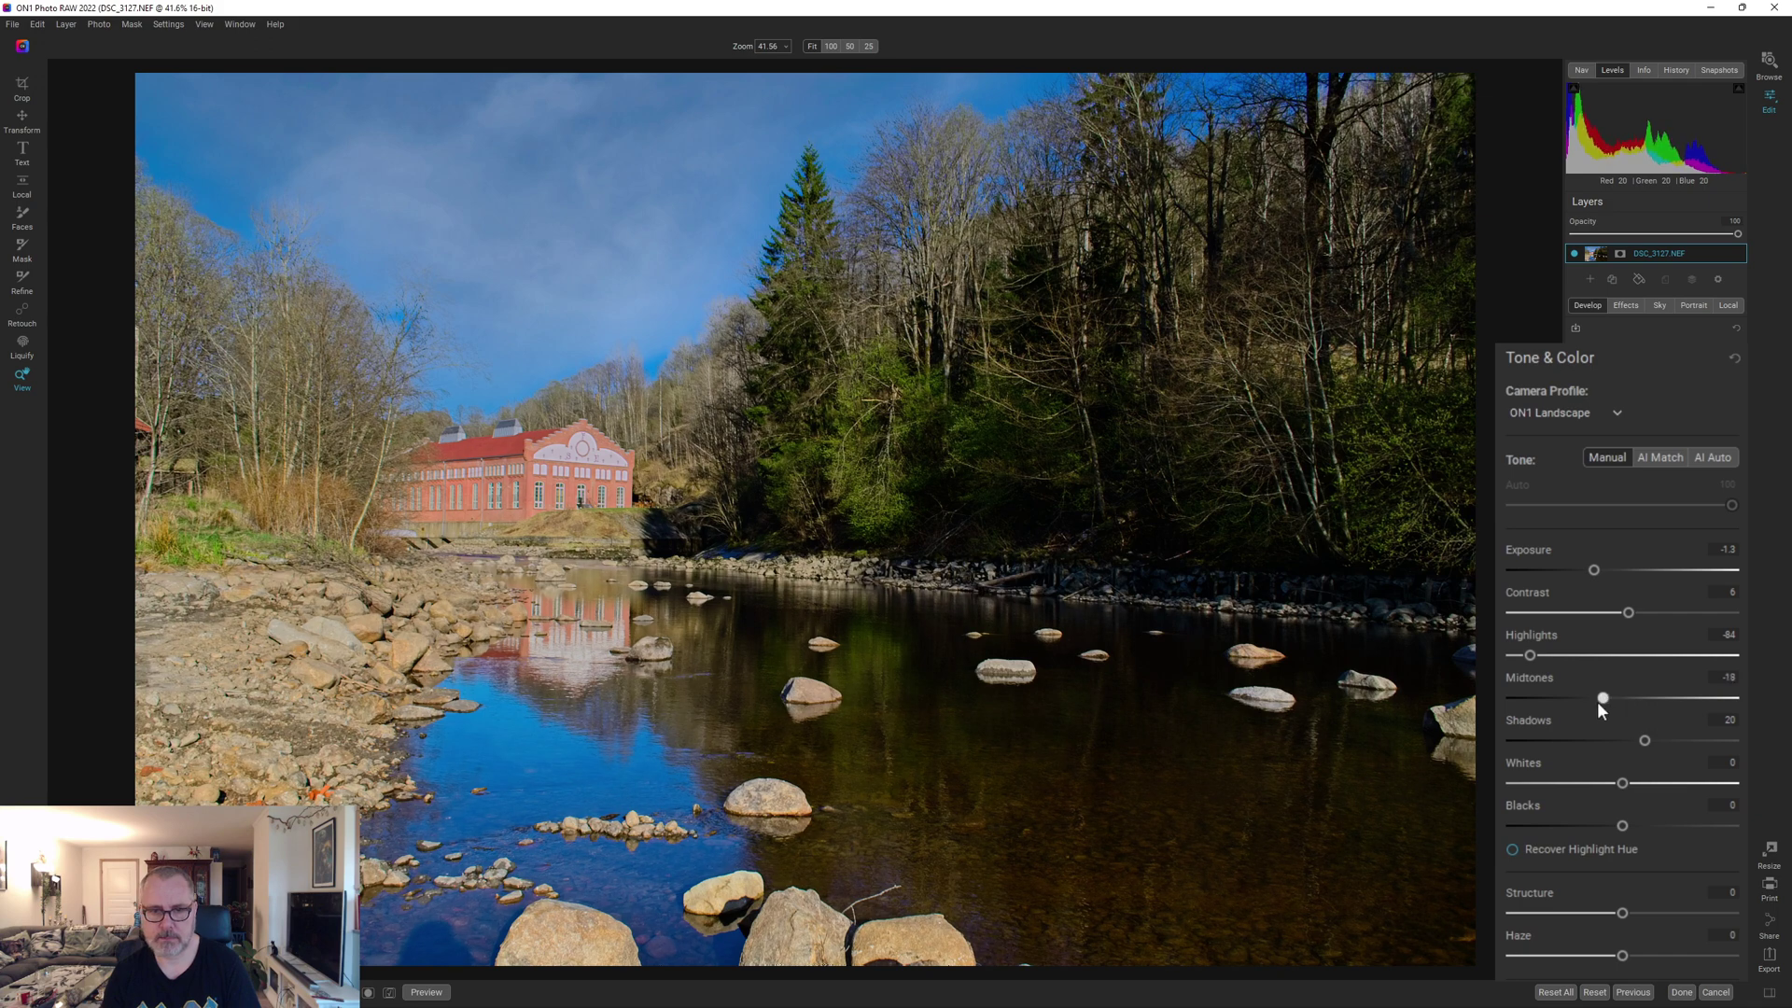
Add a Dynamic Contrast filter in Effects
{"action": "left_click", "coordinate": [1629, 308]}
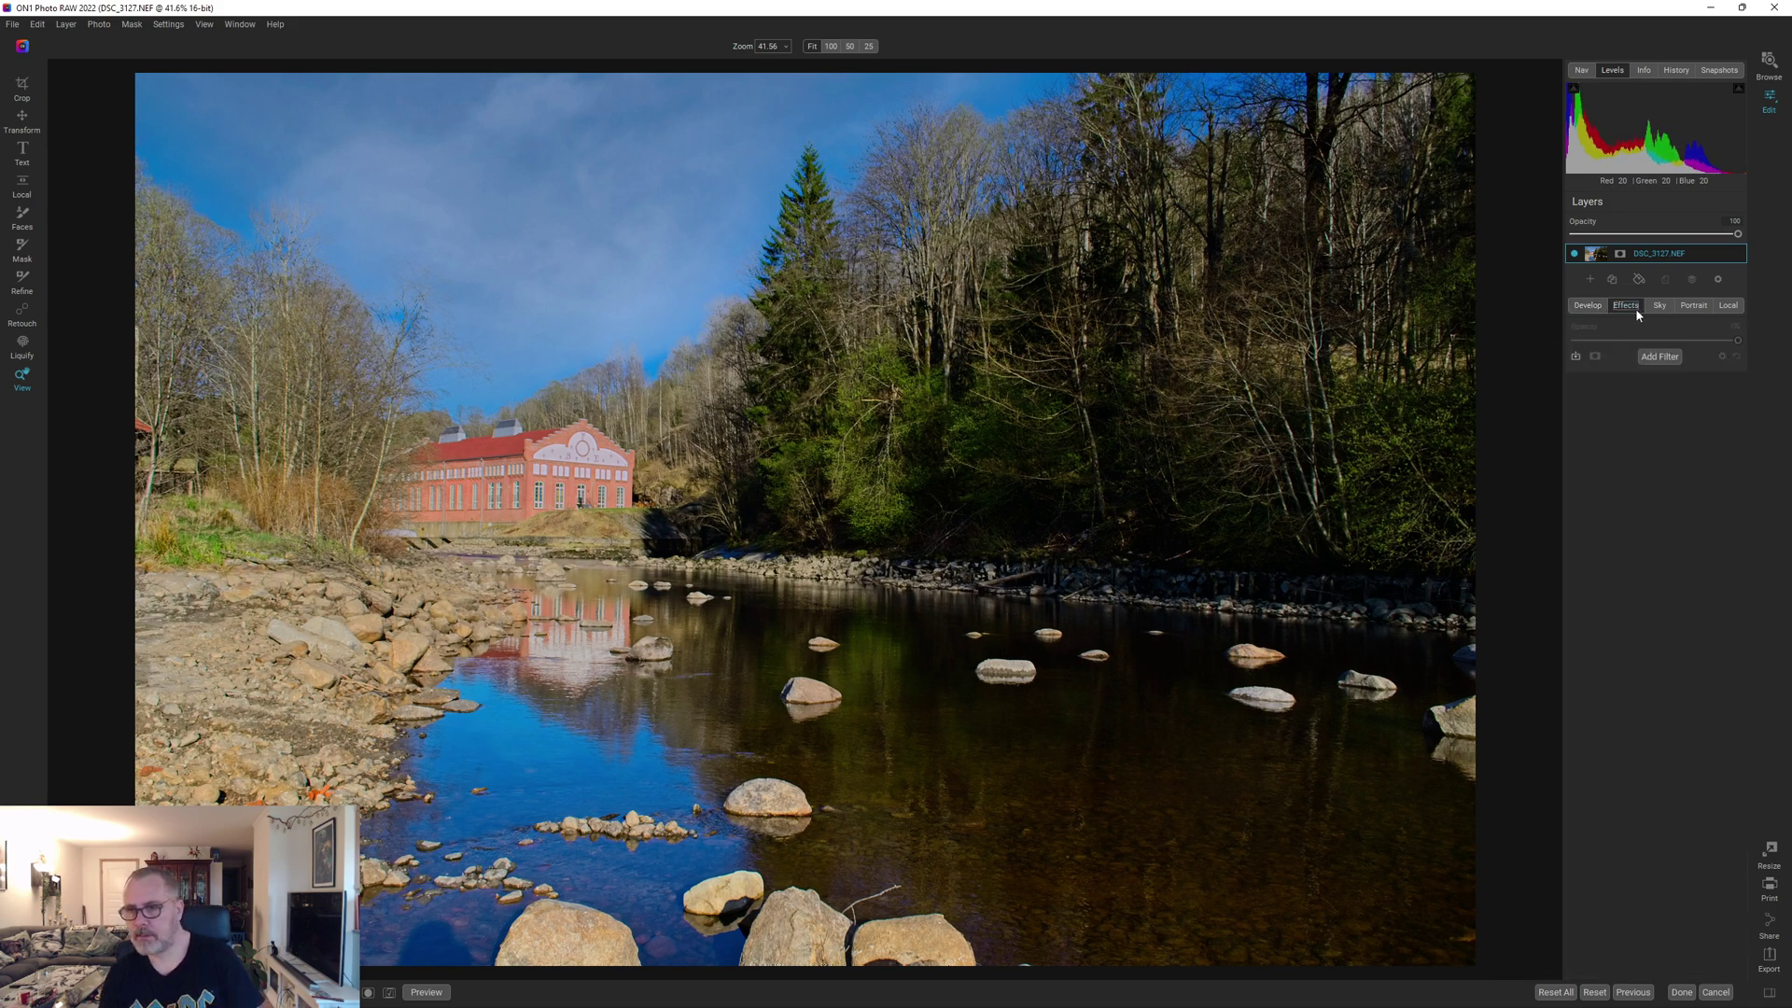
{"action": "left_click", "coordinate": [1659, 357]}
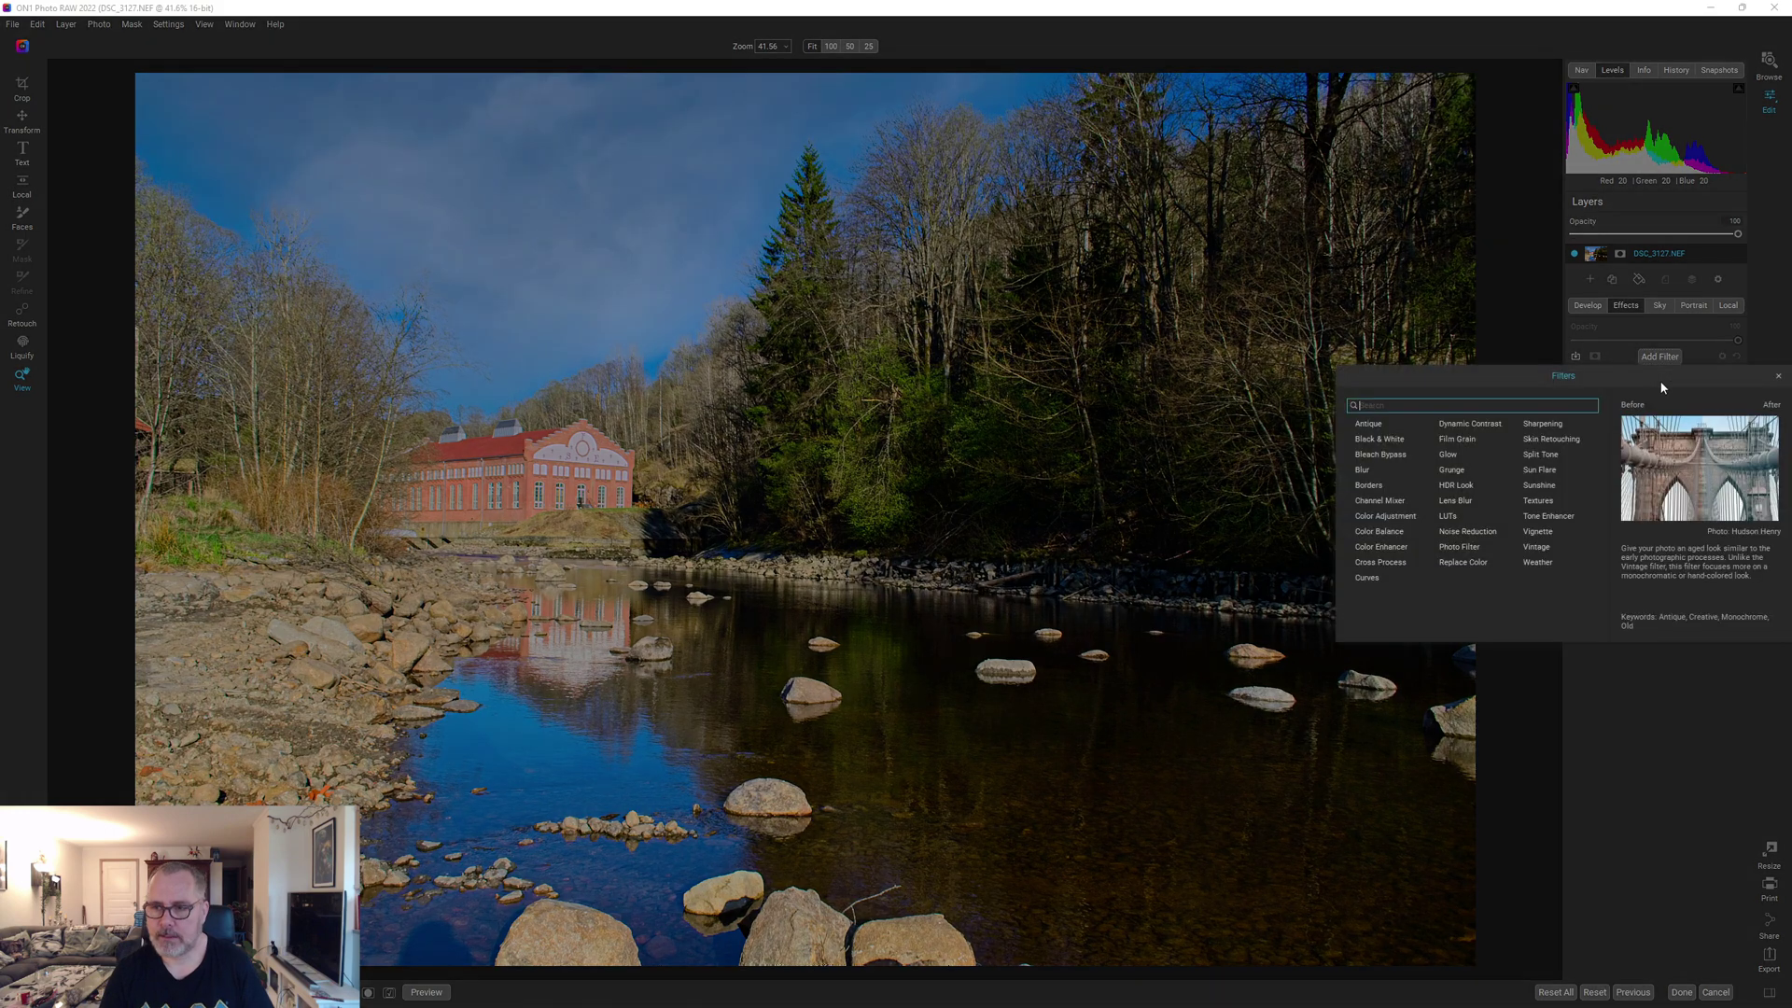
{"action": "left_click", "coordinate": [1470, 425]}
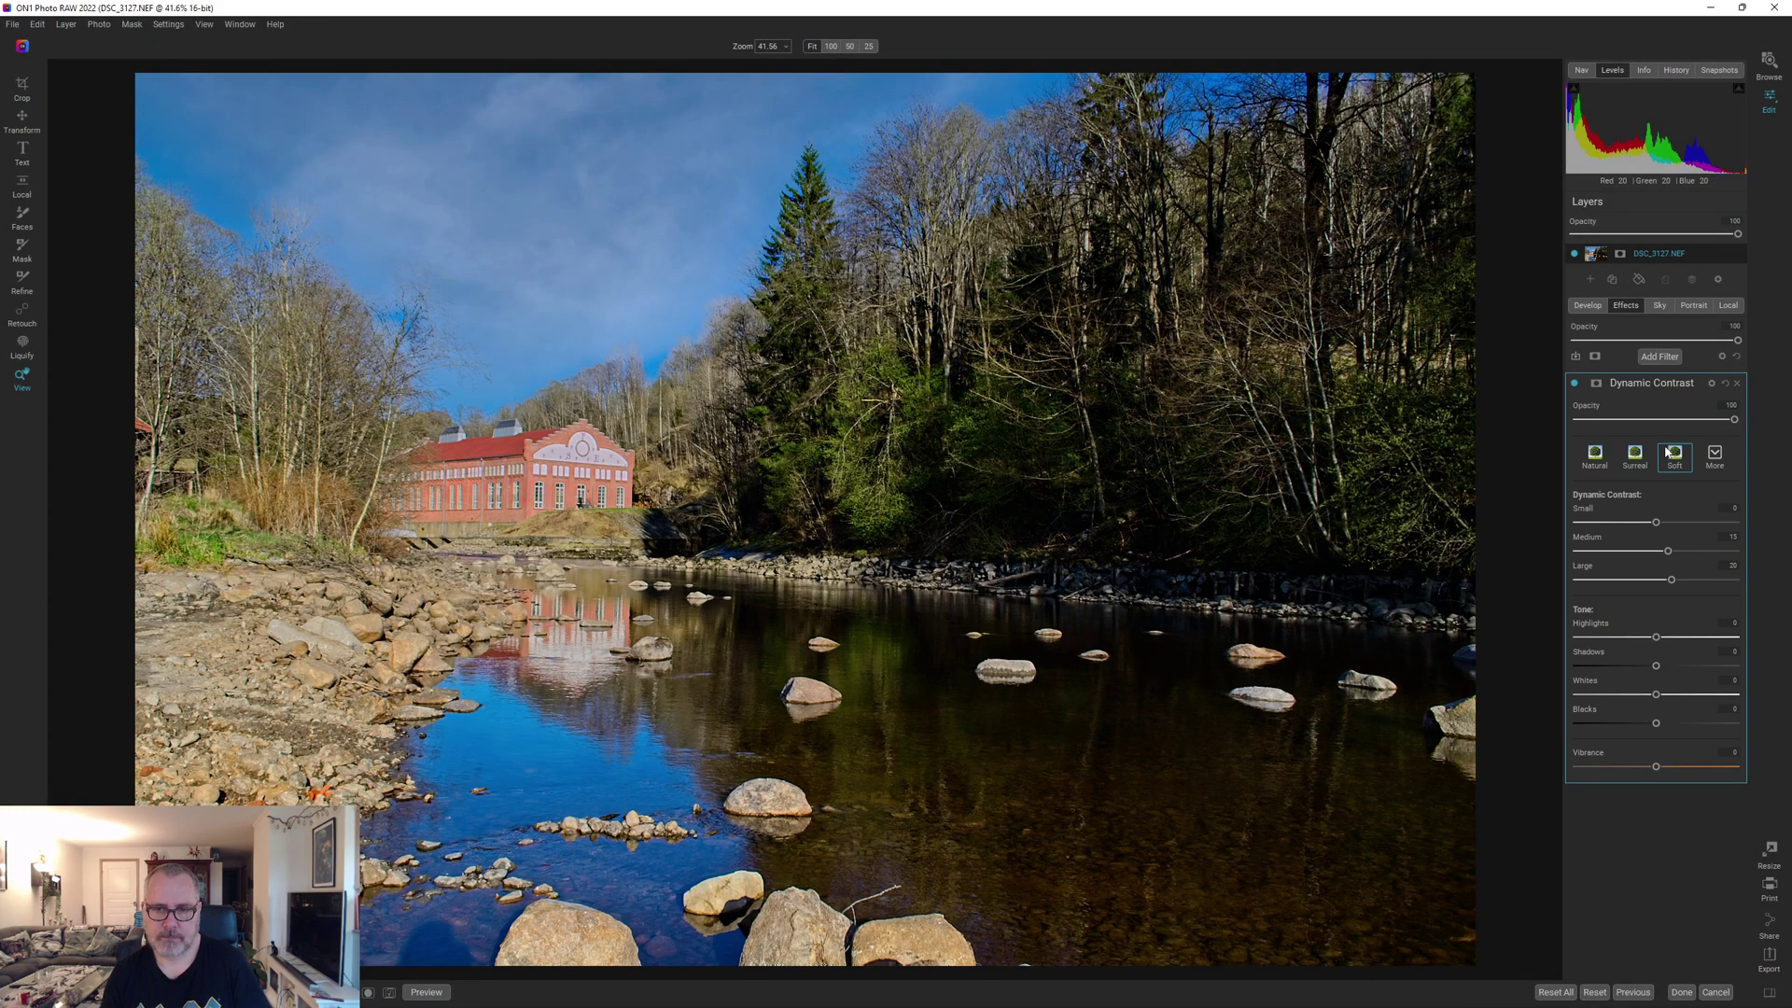
Add a Glow filter with the Normal preset (Amount 40, Softlight Strong) and compare it at 100%
{"action": "mouse_move", "coordinate": [1597, 377]}
{"action": "left_click", "coordinate": [1671, 359]}
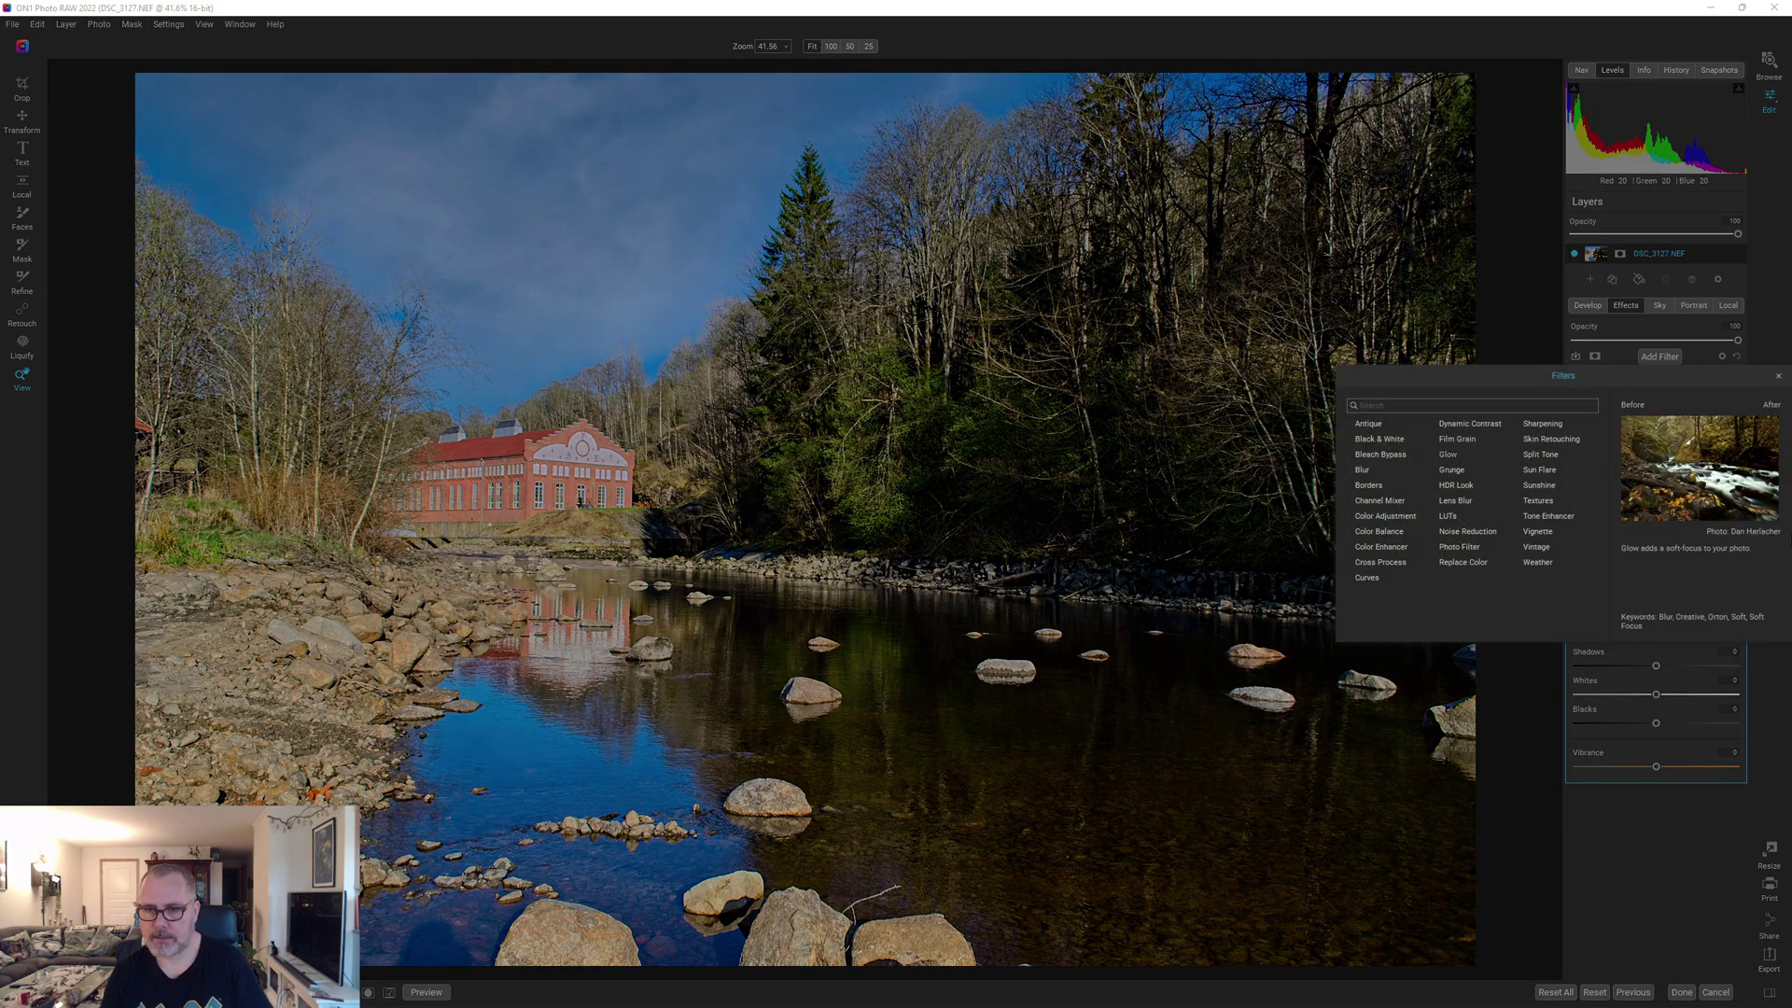
{"action": "left_click", "coordinate": [1448, 454]}
{"action": "left_click", "coordinate": [1595, 456]}
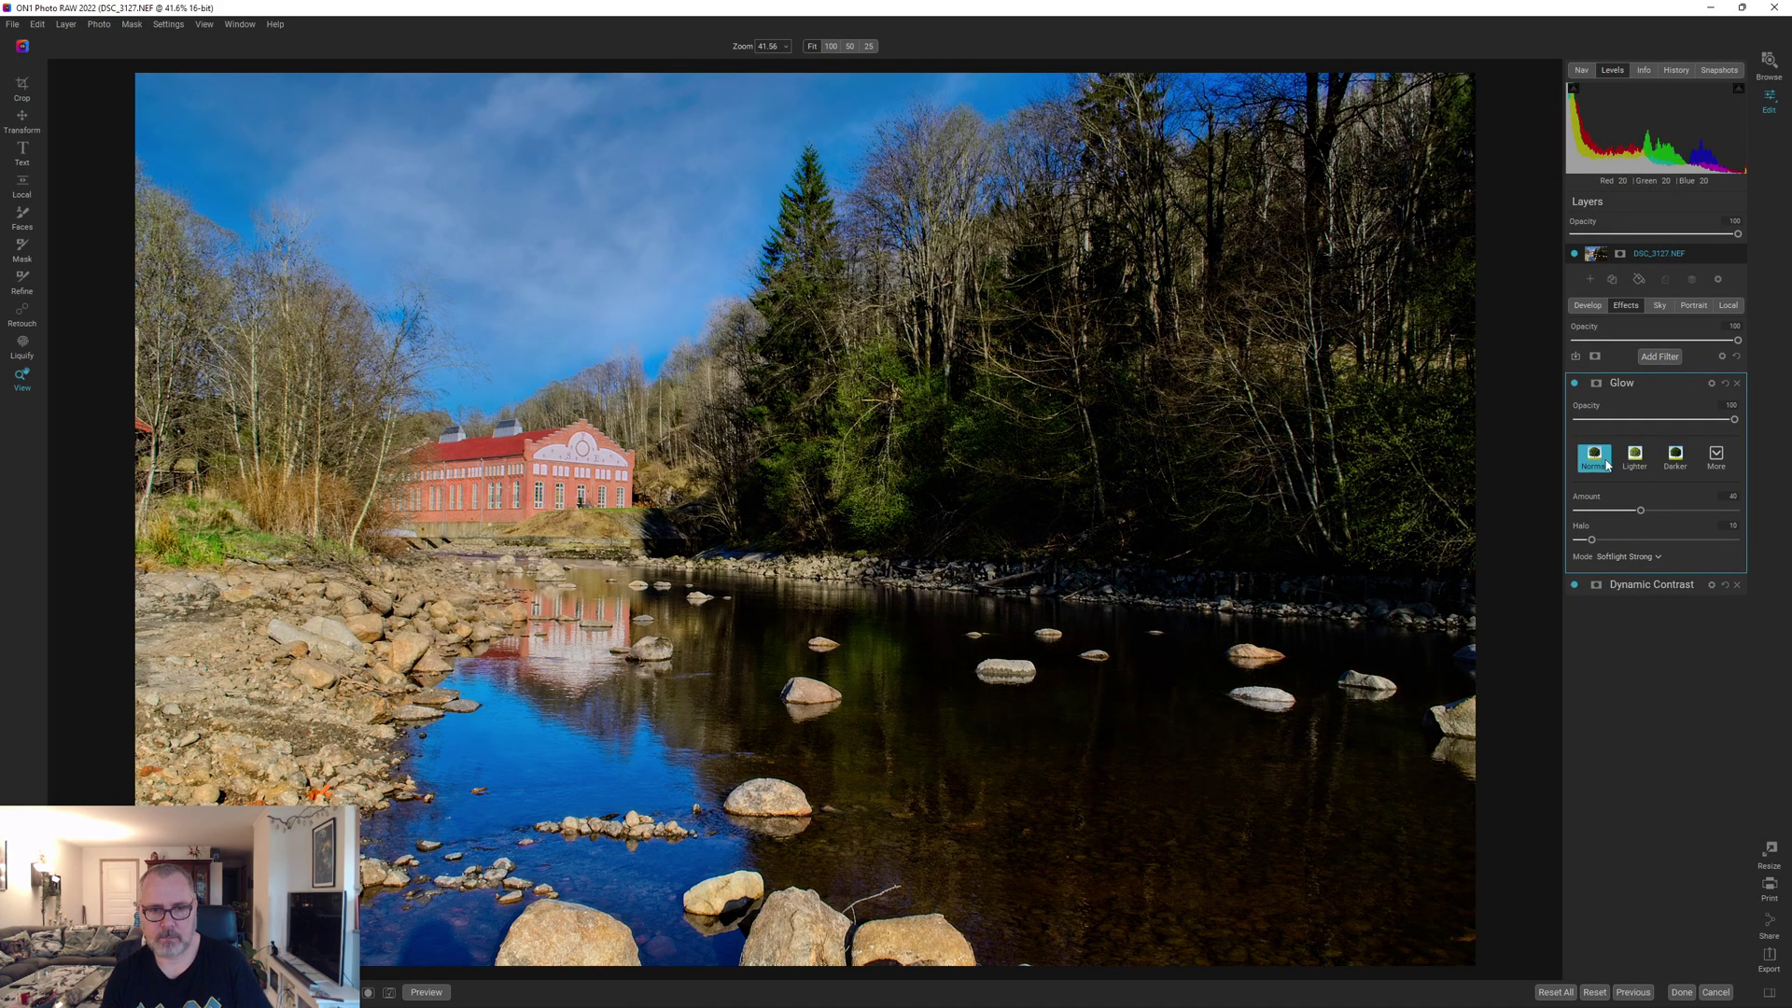
{"action": "left_click", "coordinate": [559, 482]}
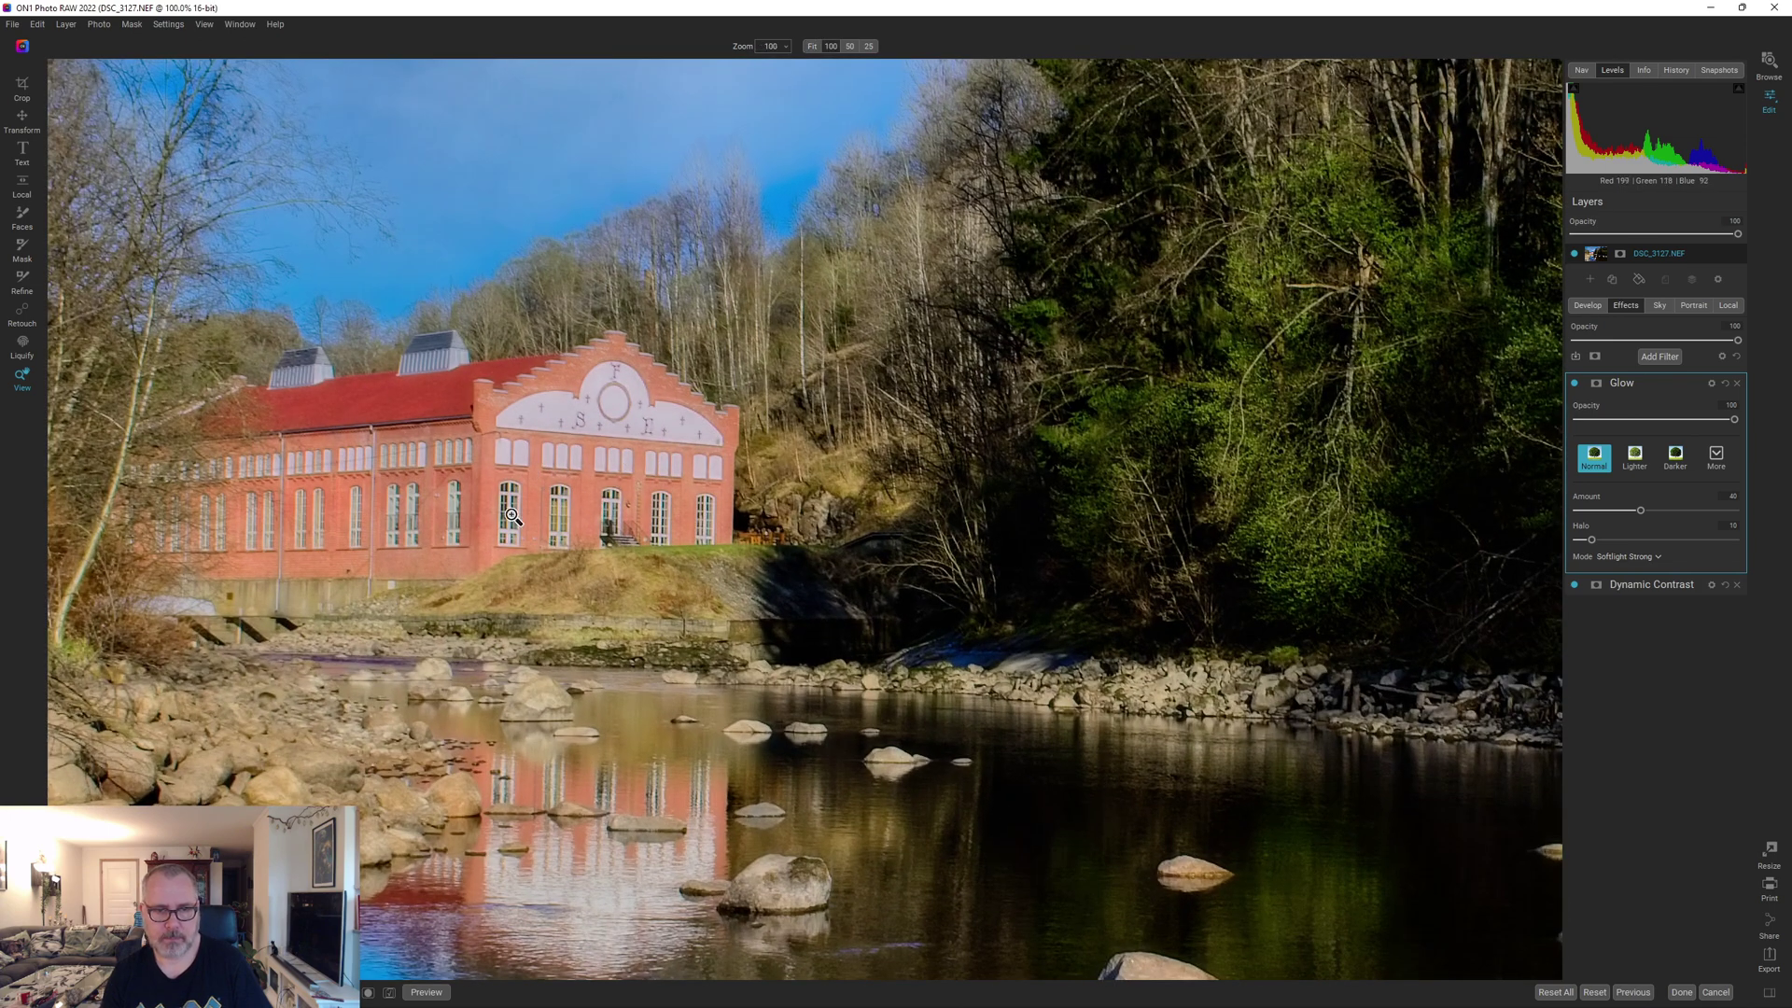
{"action": "left_click", "coordinate": [1574, 382]}
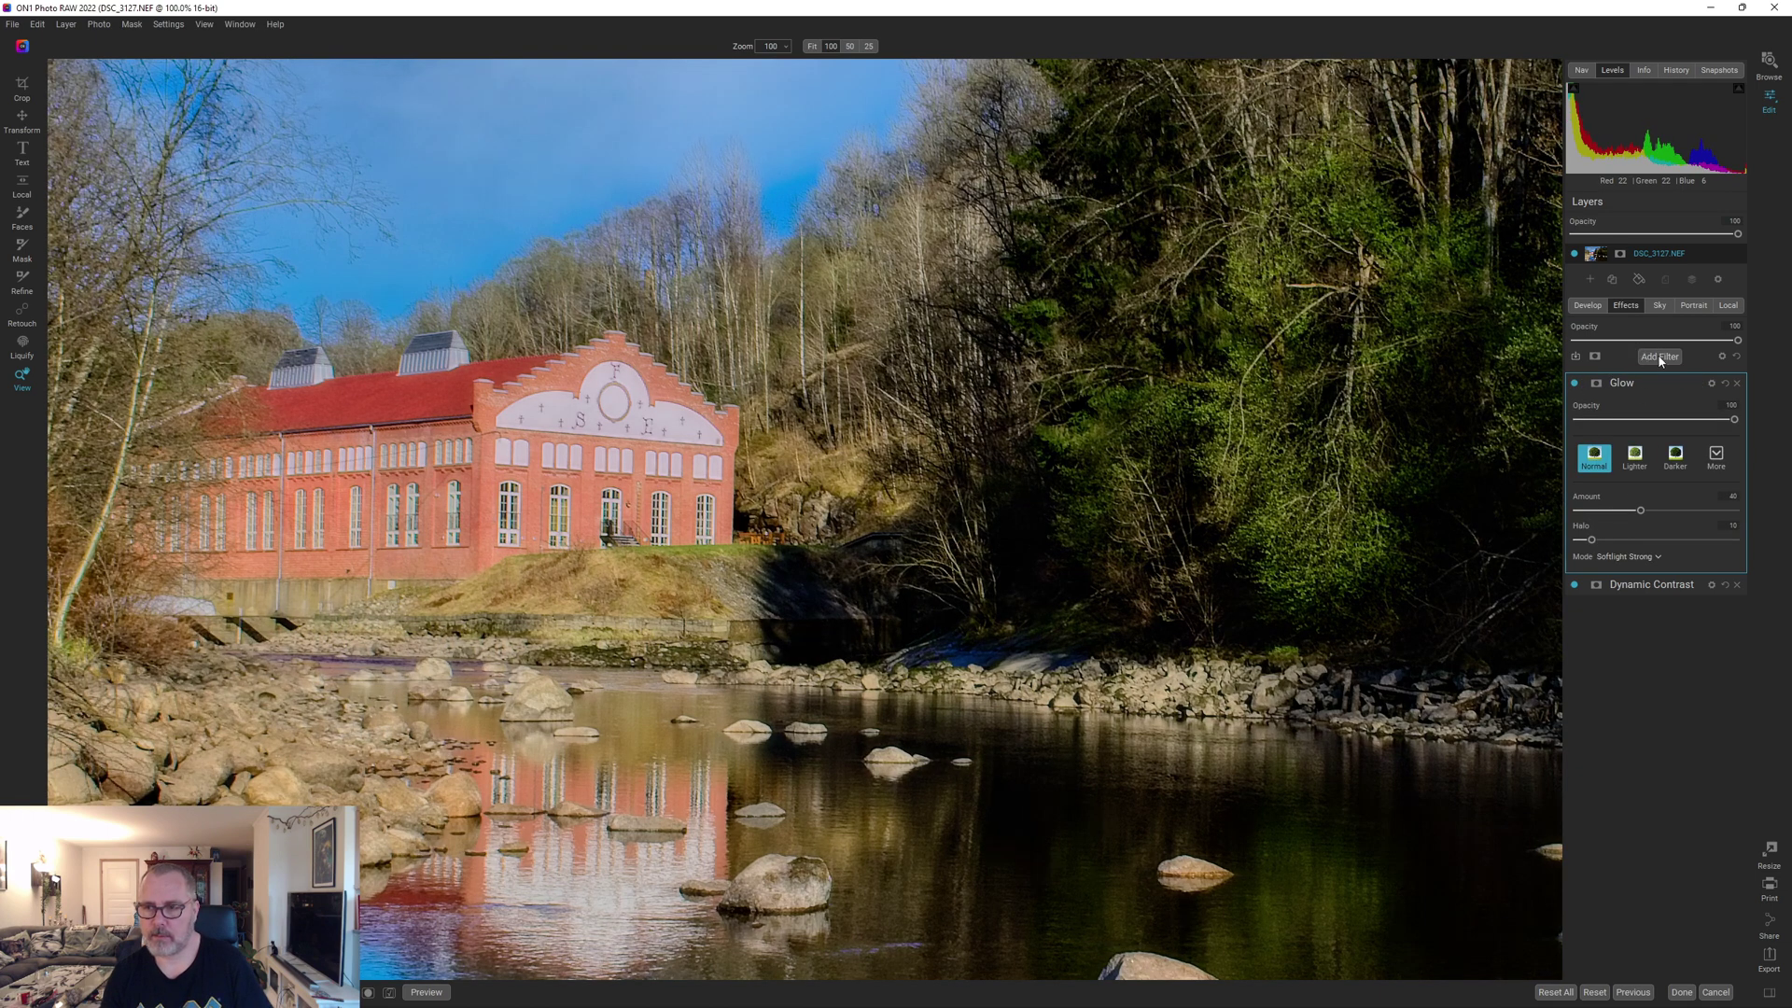
Add a Tone Enhancer with Detail 14, Contrast 14, Blacks -17, Compression 8 and Clarity 25
{"action": "left_click", "coordinate": [1659, 356]}
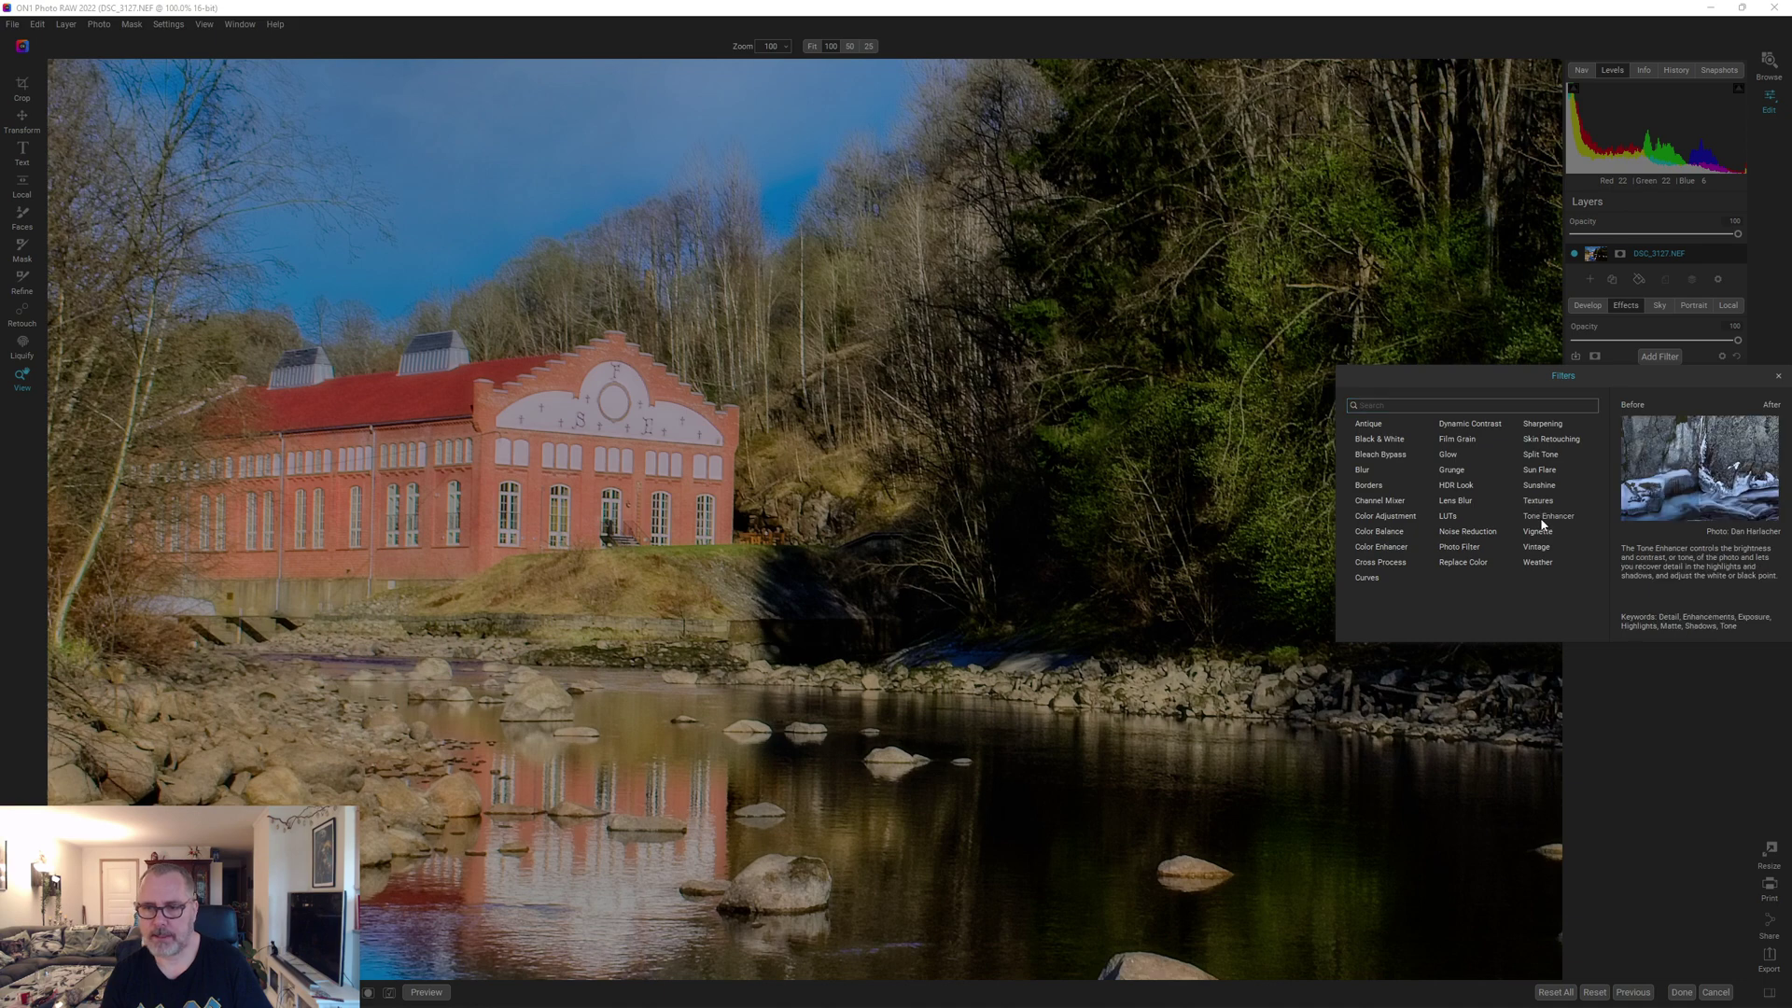
{"action": "left_click", "coordinate": [1548, 516]}
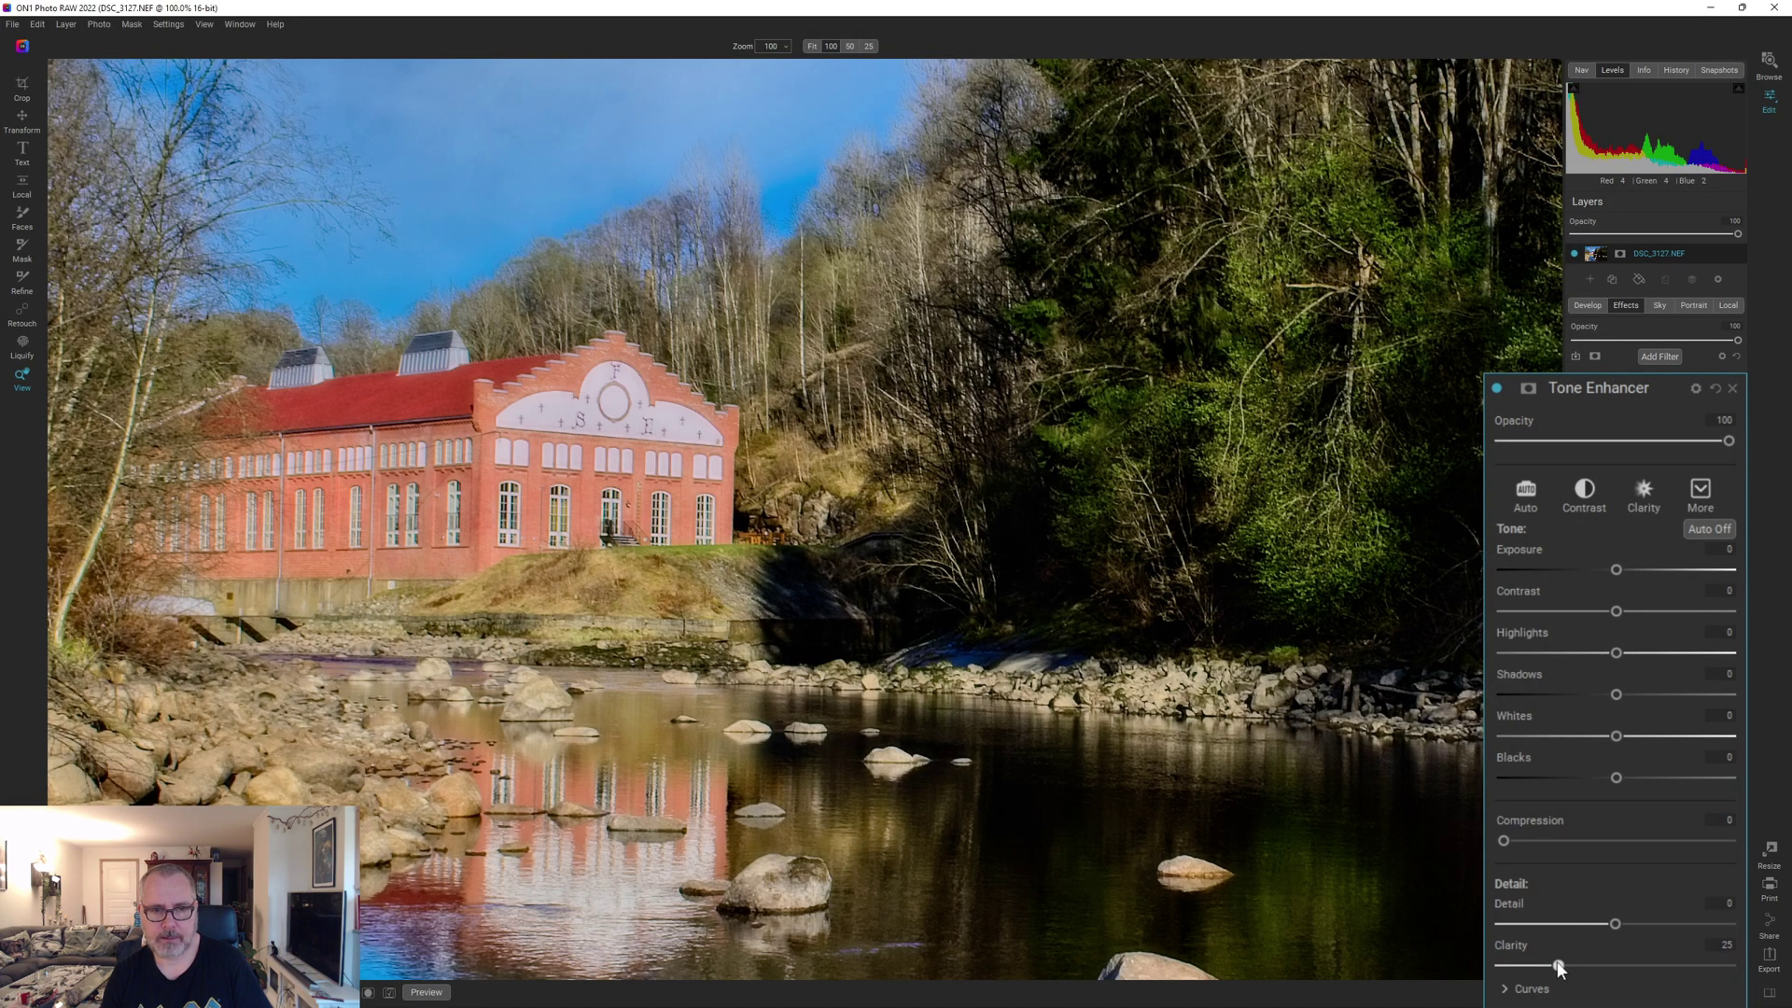
{"action": "left_click_drag", "start_coordinate": [1614, 923], "coordinate": [1641, 923]}
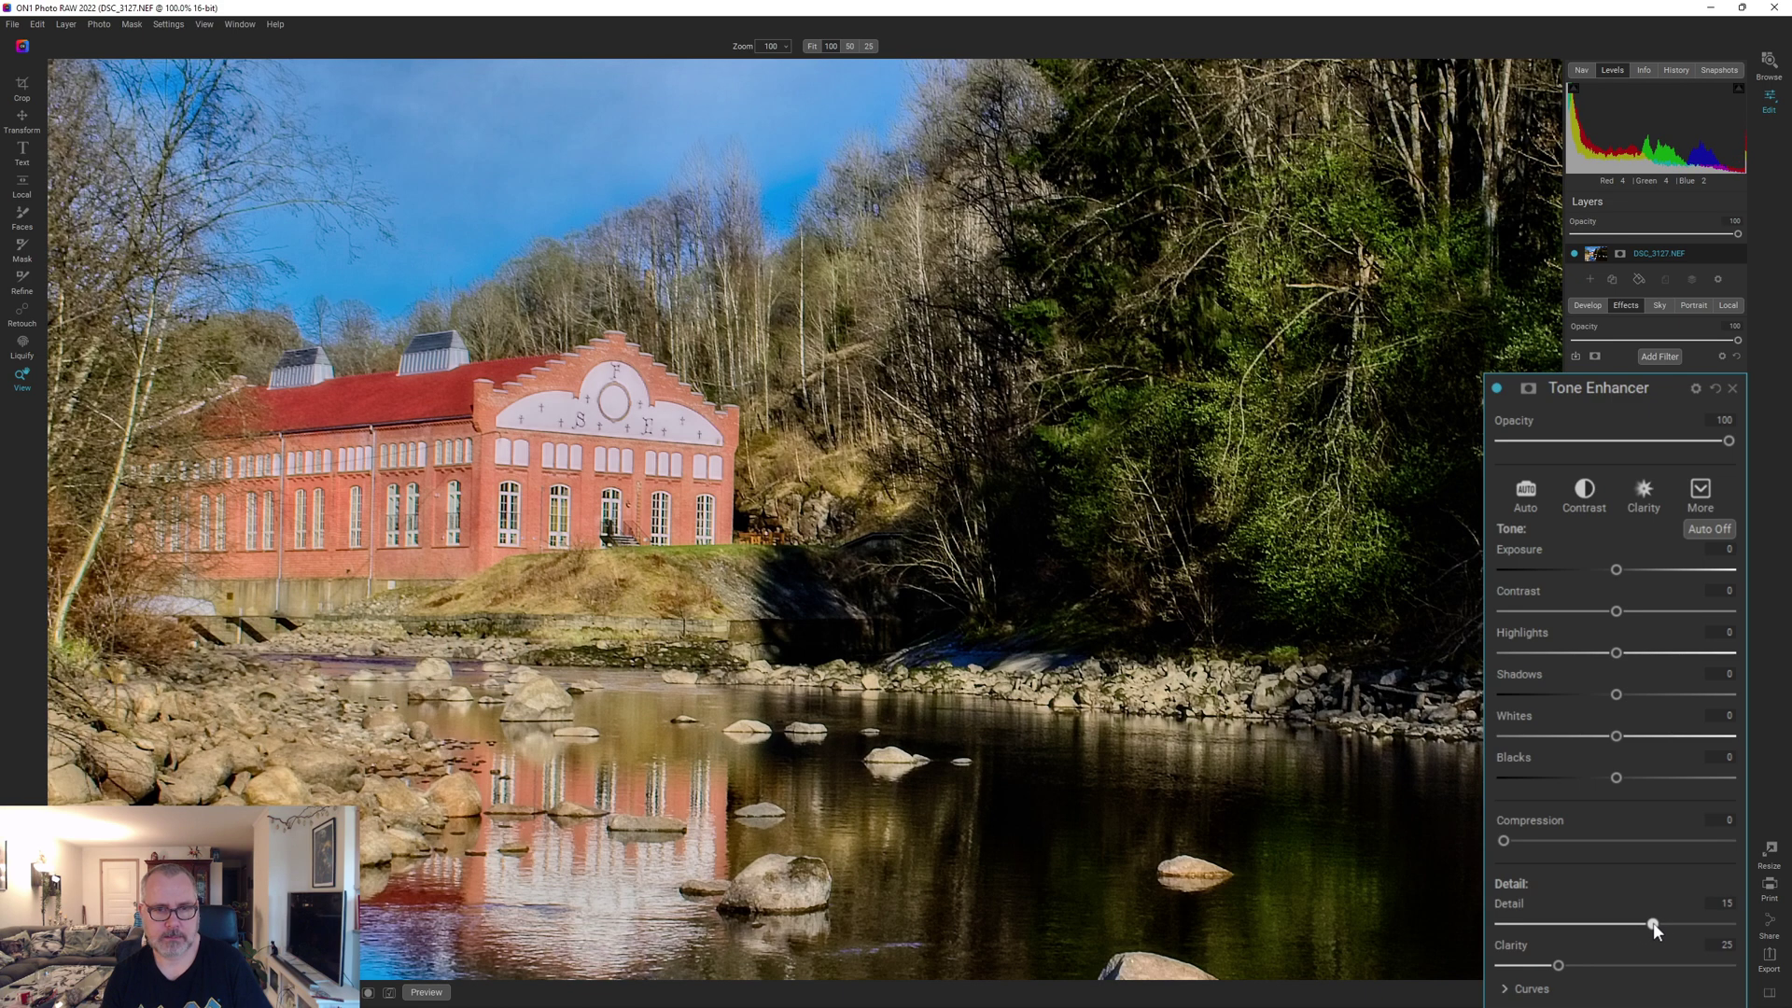
{"action": "left_click_drag", "start_coordinate": [1672, 926], "coordinate": [1650, 928]}
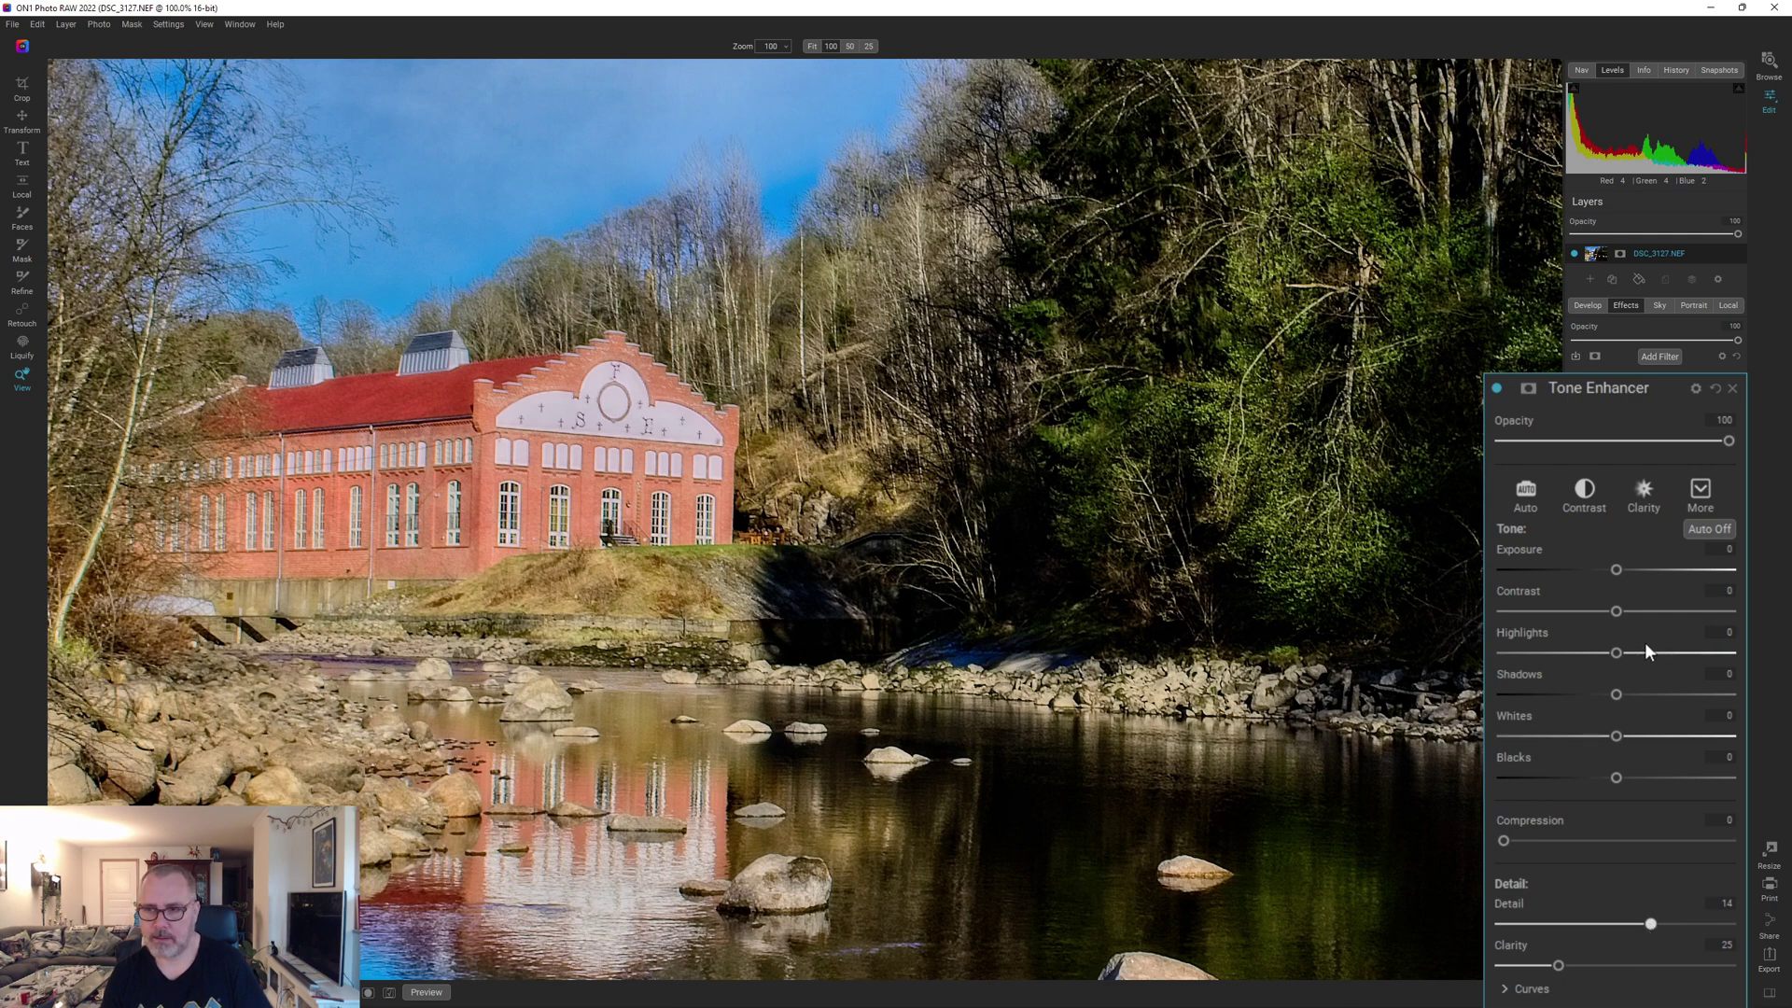
{"action": "left_click", "coordinate": [1640, 617]}
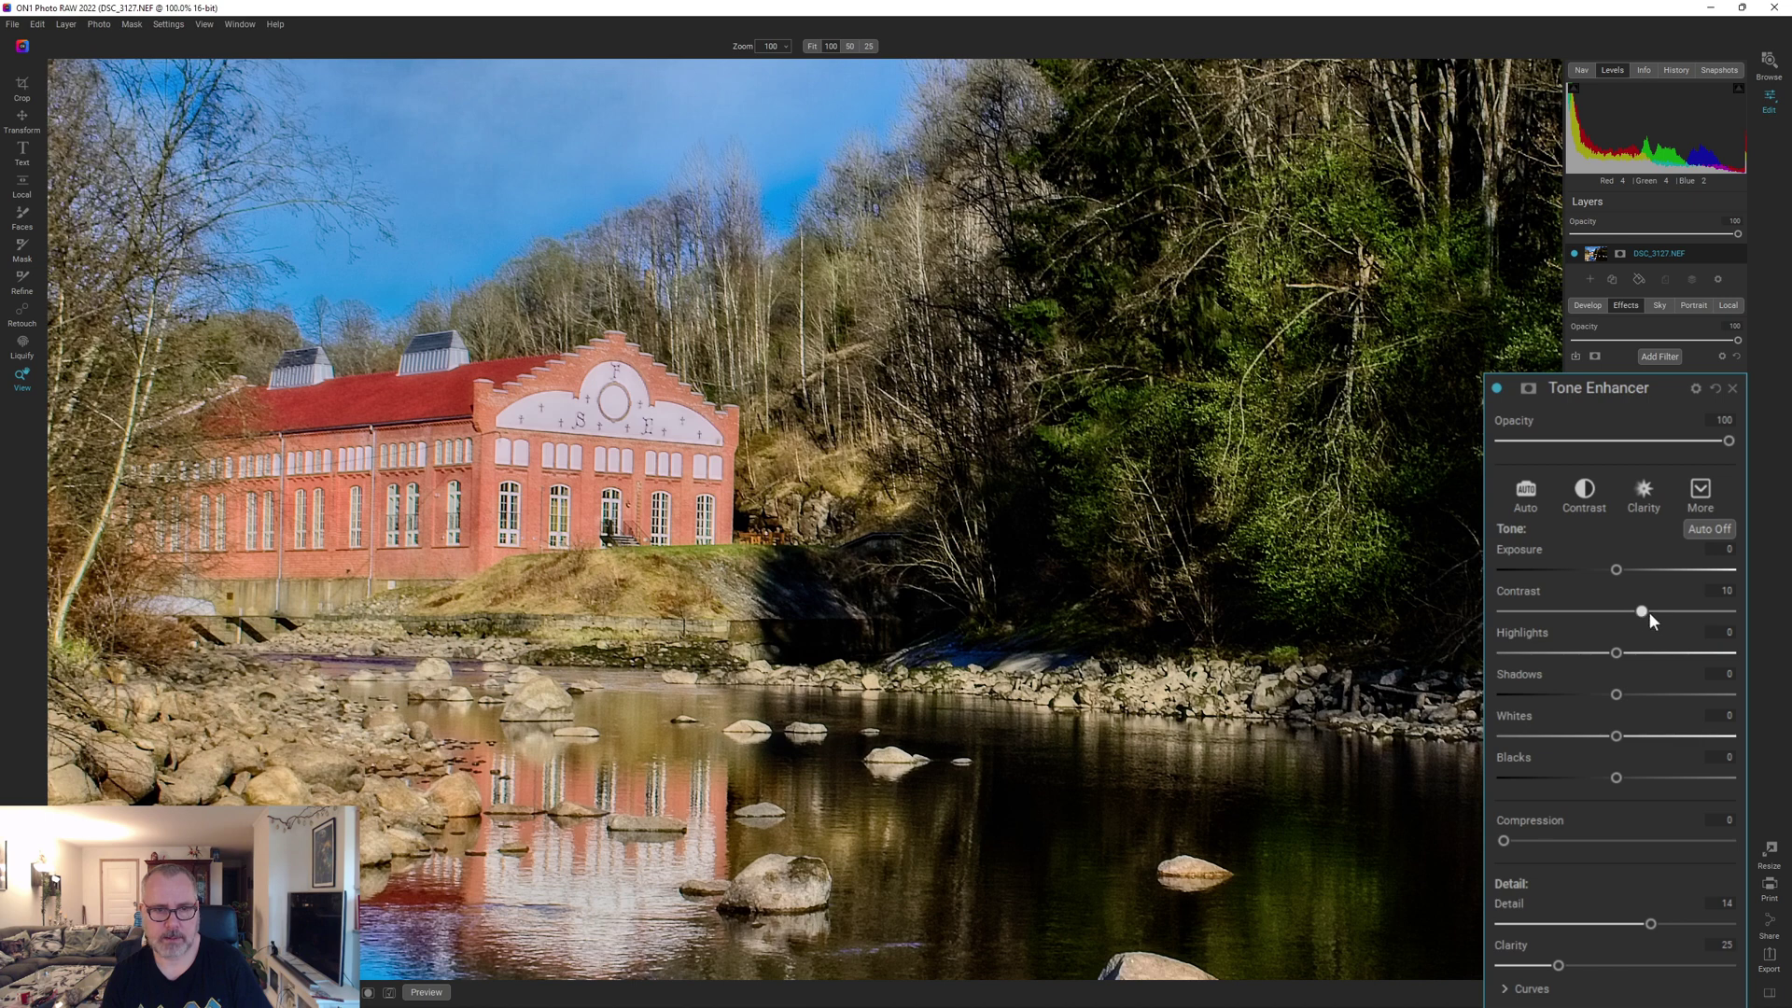
{"action": "mouse_move", "coordinate": [1654, 609]}
{"action": "left_mouse_down"}
{"action": "mouse_move", "coordinate": [1713, 608]}
{"action": "mouse_move", "coordinate": [1676, 623]}
{"action": "left_mouse_up"}
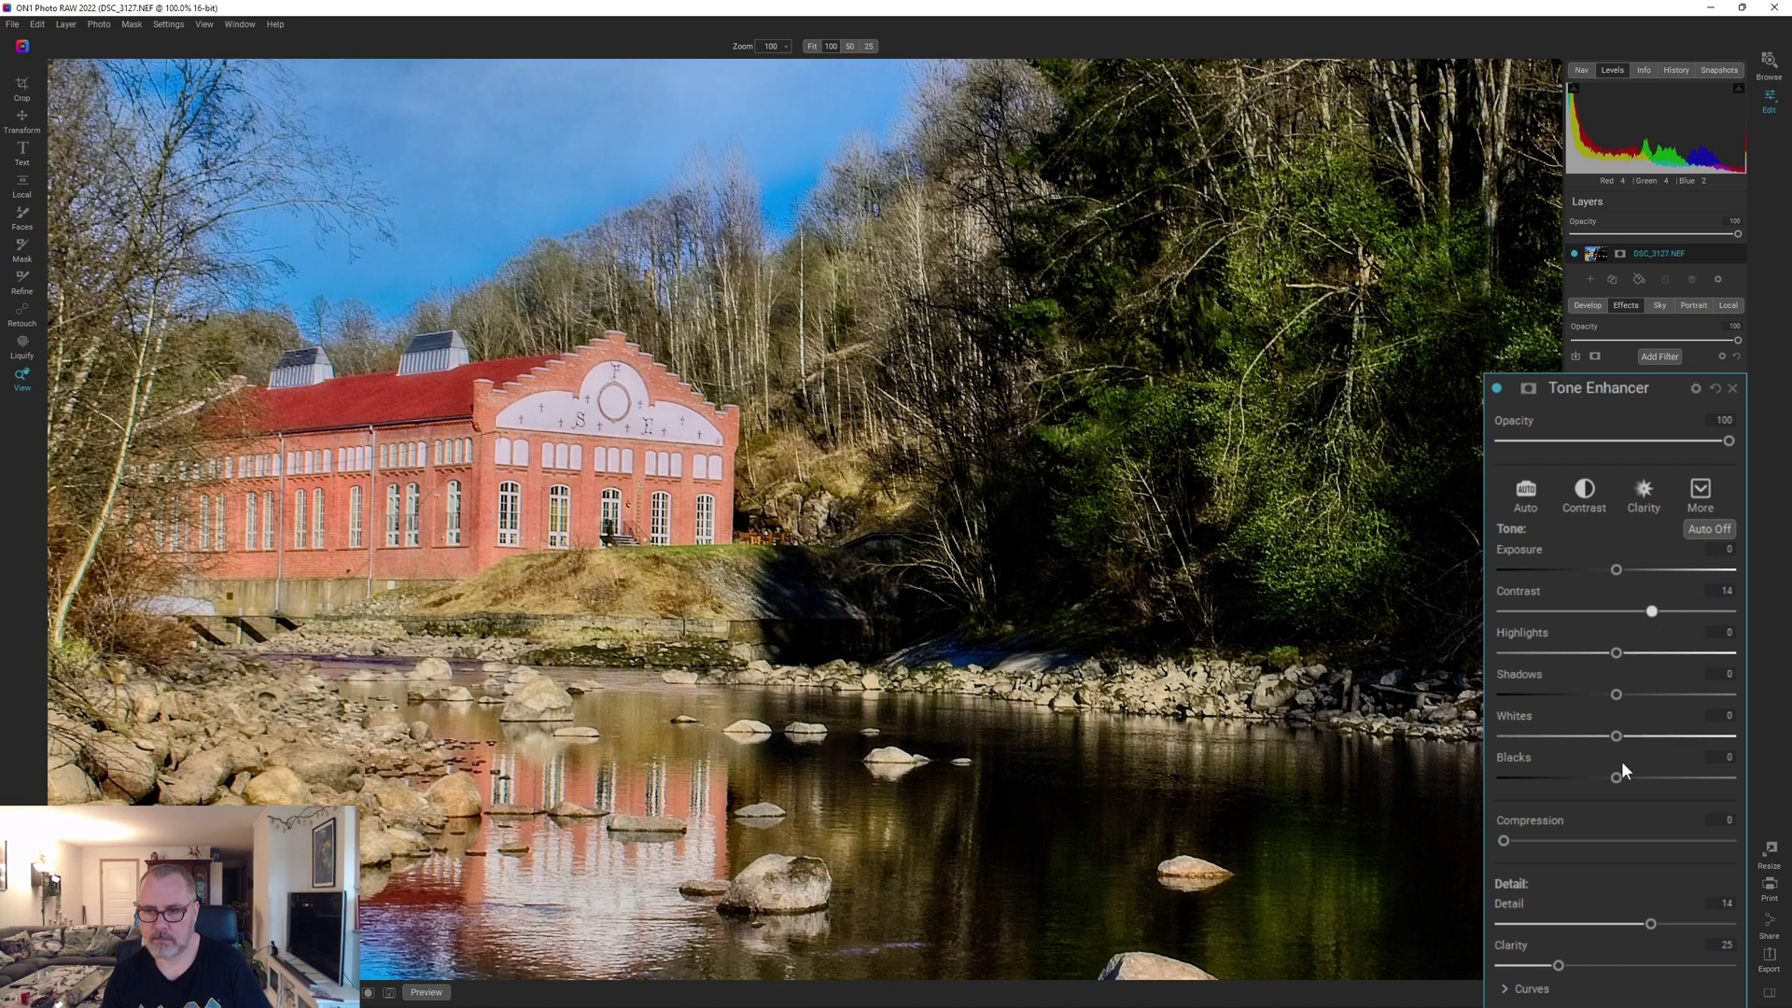
{"action": "left_click_drag", "start_coordinate": [1618, 780], "coordinate": [1550, 793]}
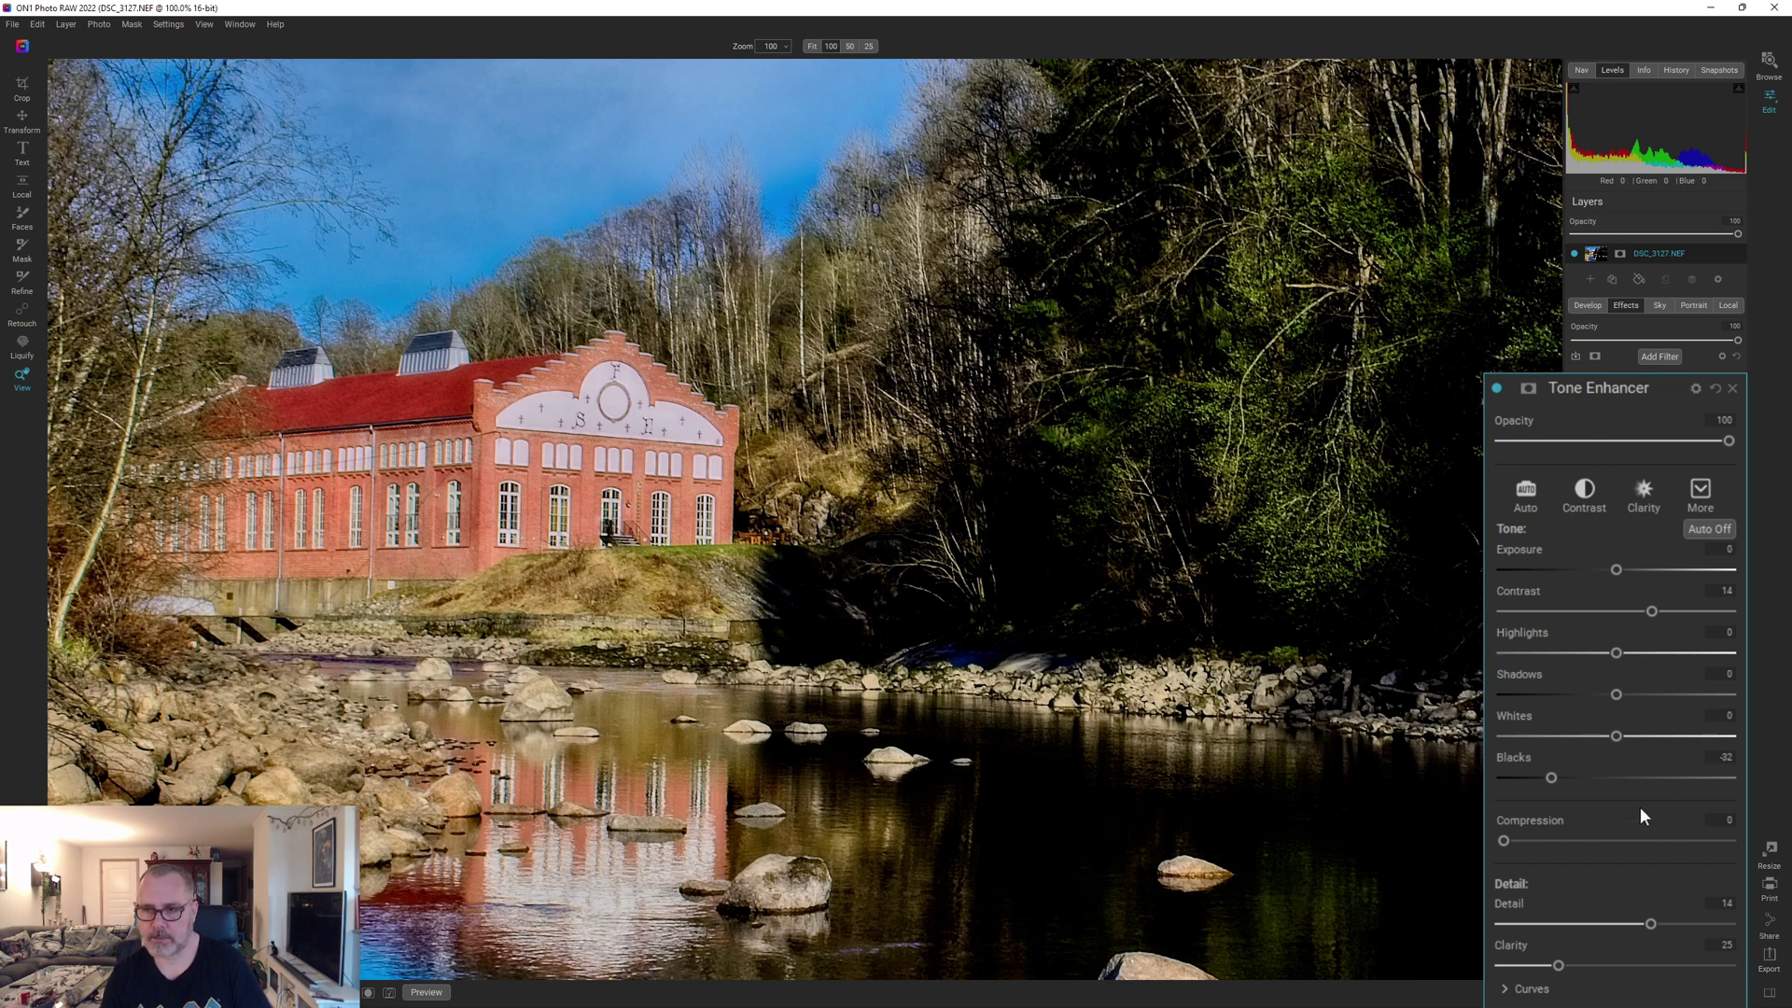
{"action": "left_click", "coordinate": [1574, 779]}
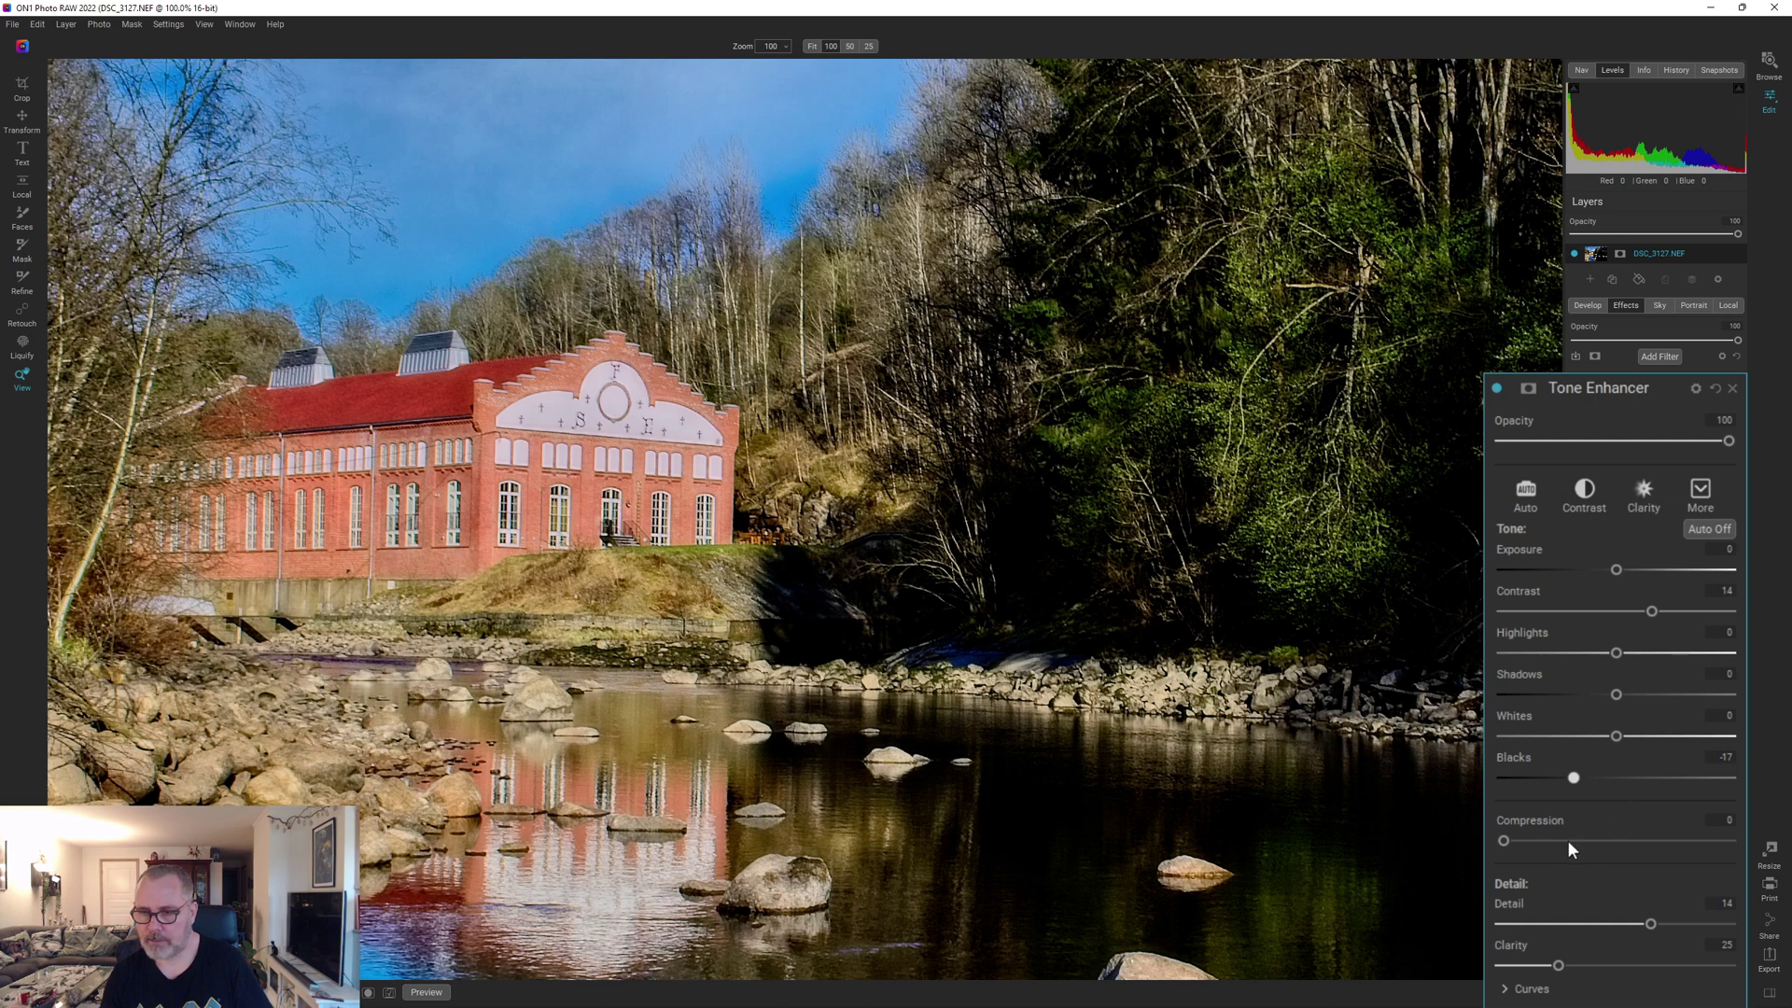
{"action": "left_click", "coordinate": [1618, 842]}
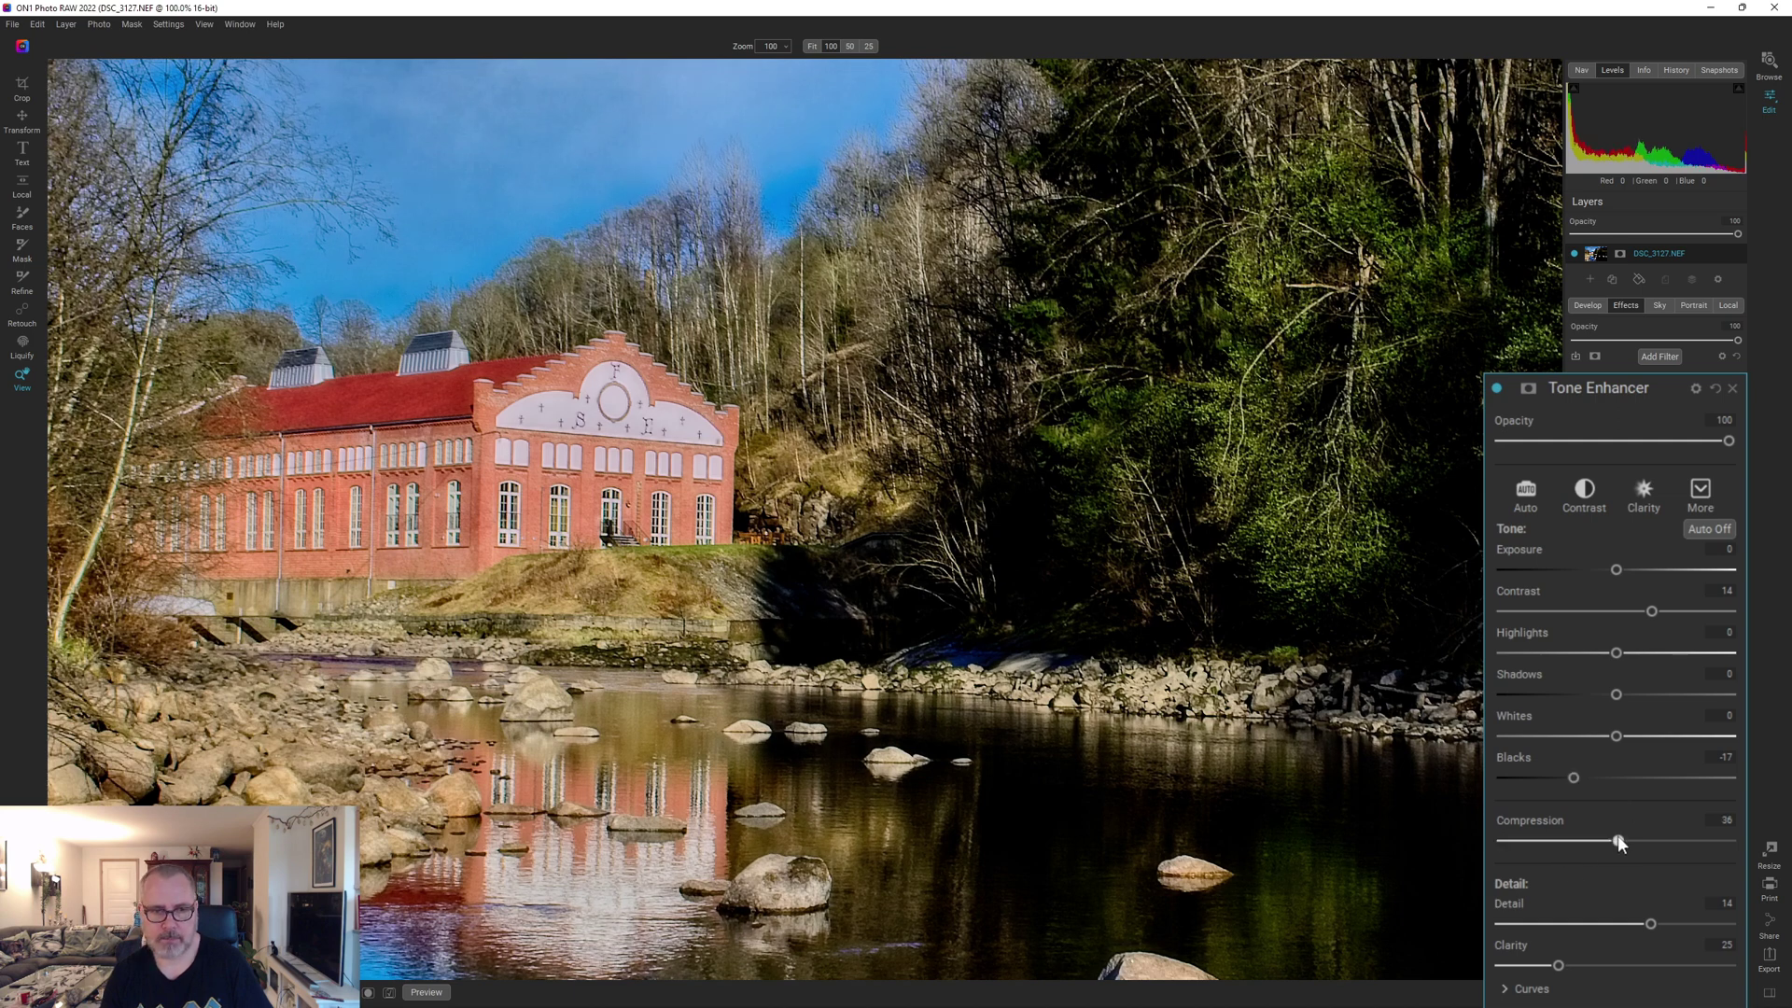
{"action": "left_click_drag", "start_coordinate": [1618, 842], "coordinate": [1535, 841]}
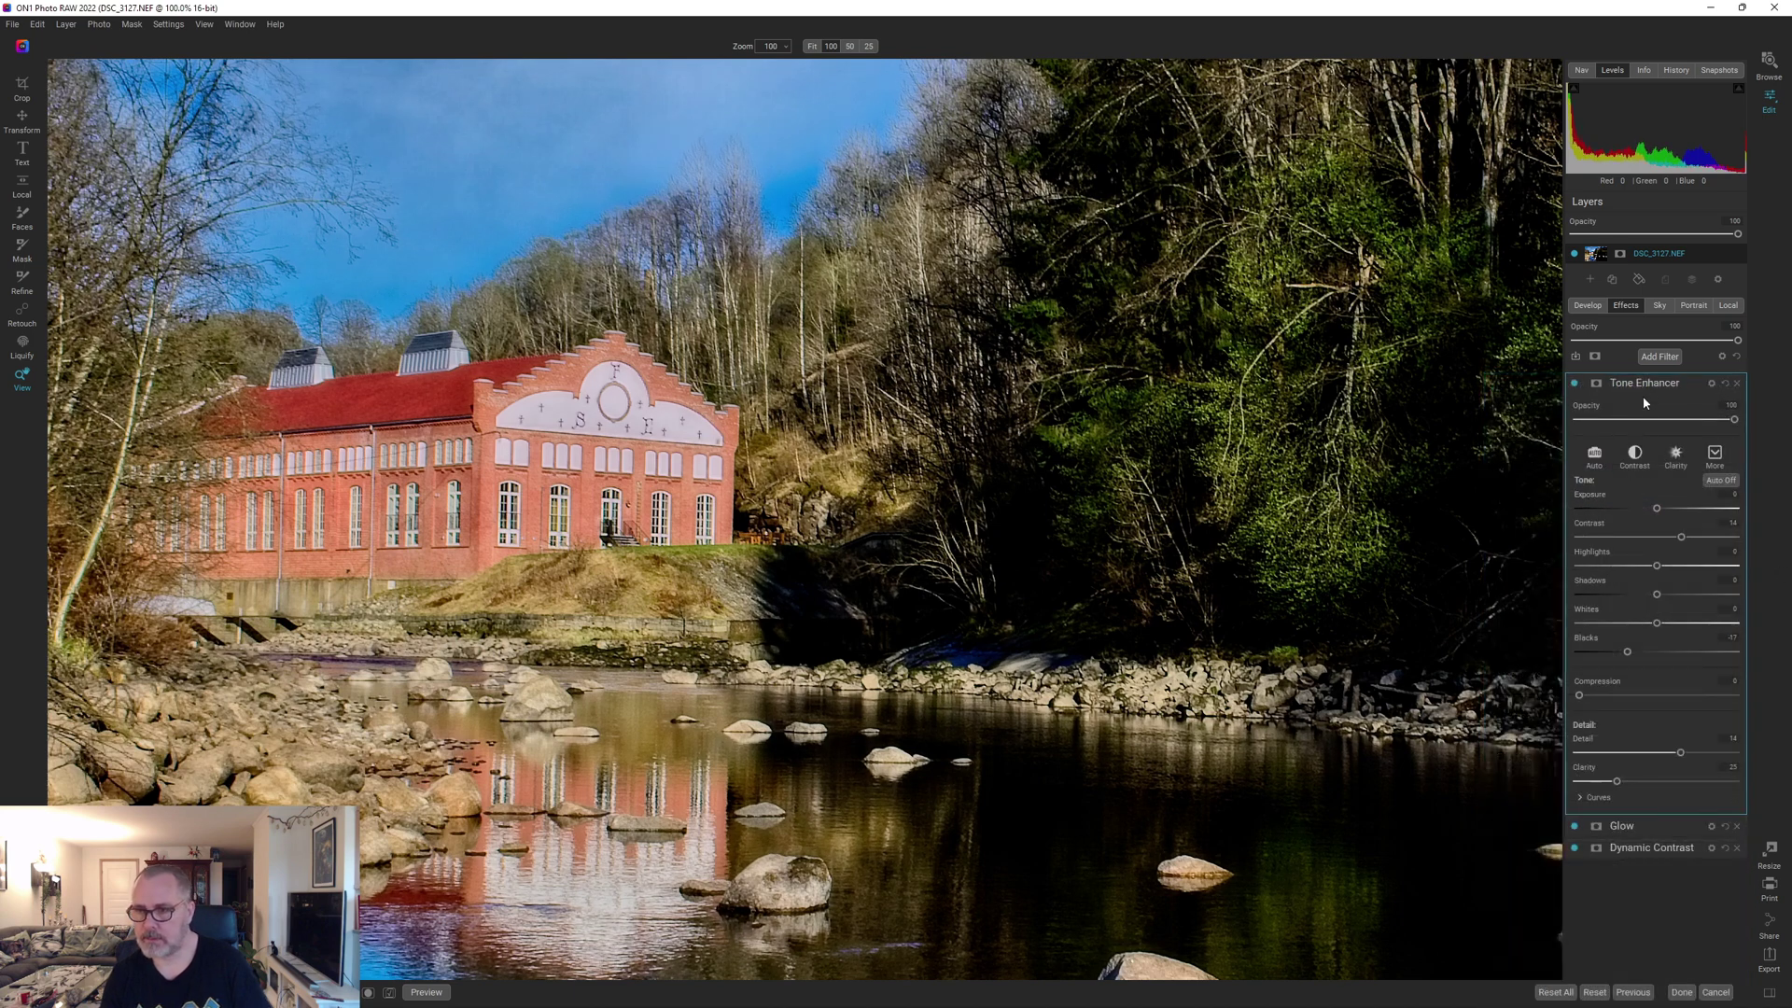
Give the Tone Enhancer an inverted mask with an enlarged Paint In brush and the red overlay showing
{"action": "left_click", "coordinate": [1595, 384]}
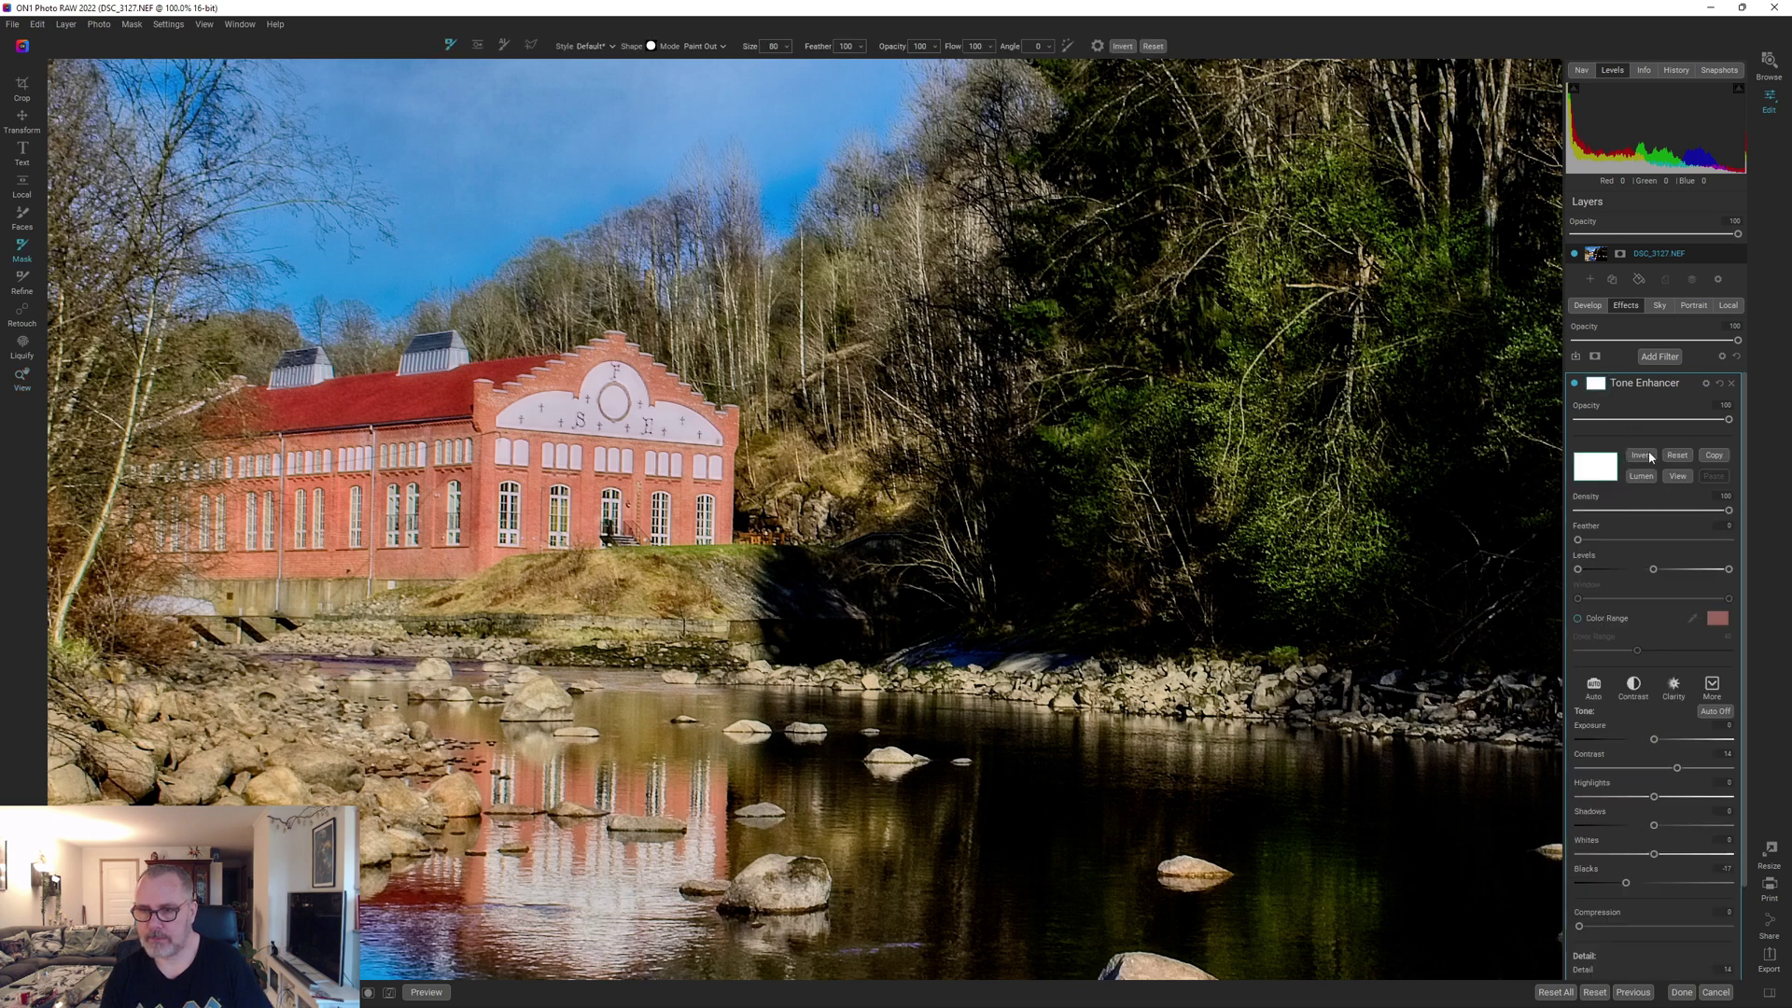
{"action": "left_click", "coordinate": [1648, 456]}
{"action": "key", "text": "bracketright"}
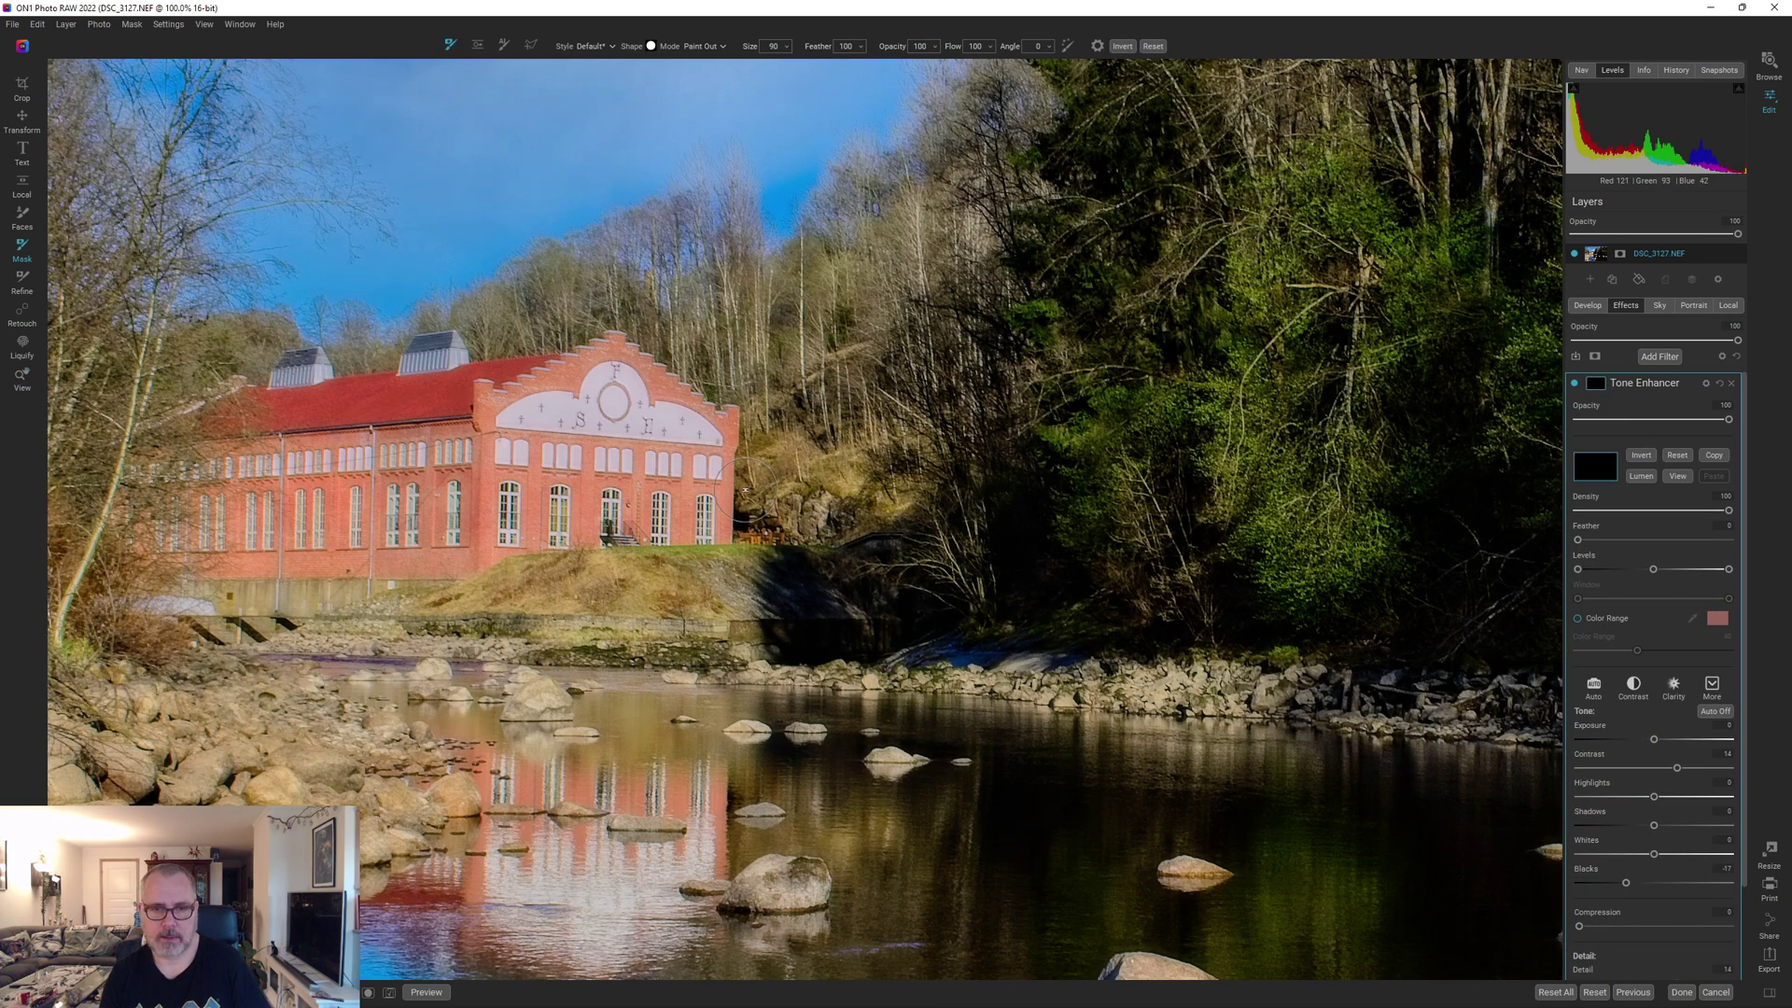
{"action": "key", "text": "slash"}
{"action": "key", "text": "bracketright"}
{"action": "key", "text": "bracketright"}
{"action": "key", "text": "bracketright"}
{"action": "key", "text": "bracketright"}
{"action": "key", "text": "bracketright"}
{"action": "key", "text": "bracketright"}
{"action": "key", "text": "bracketright"}
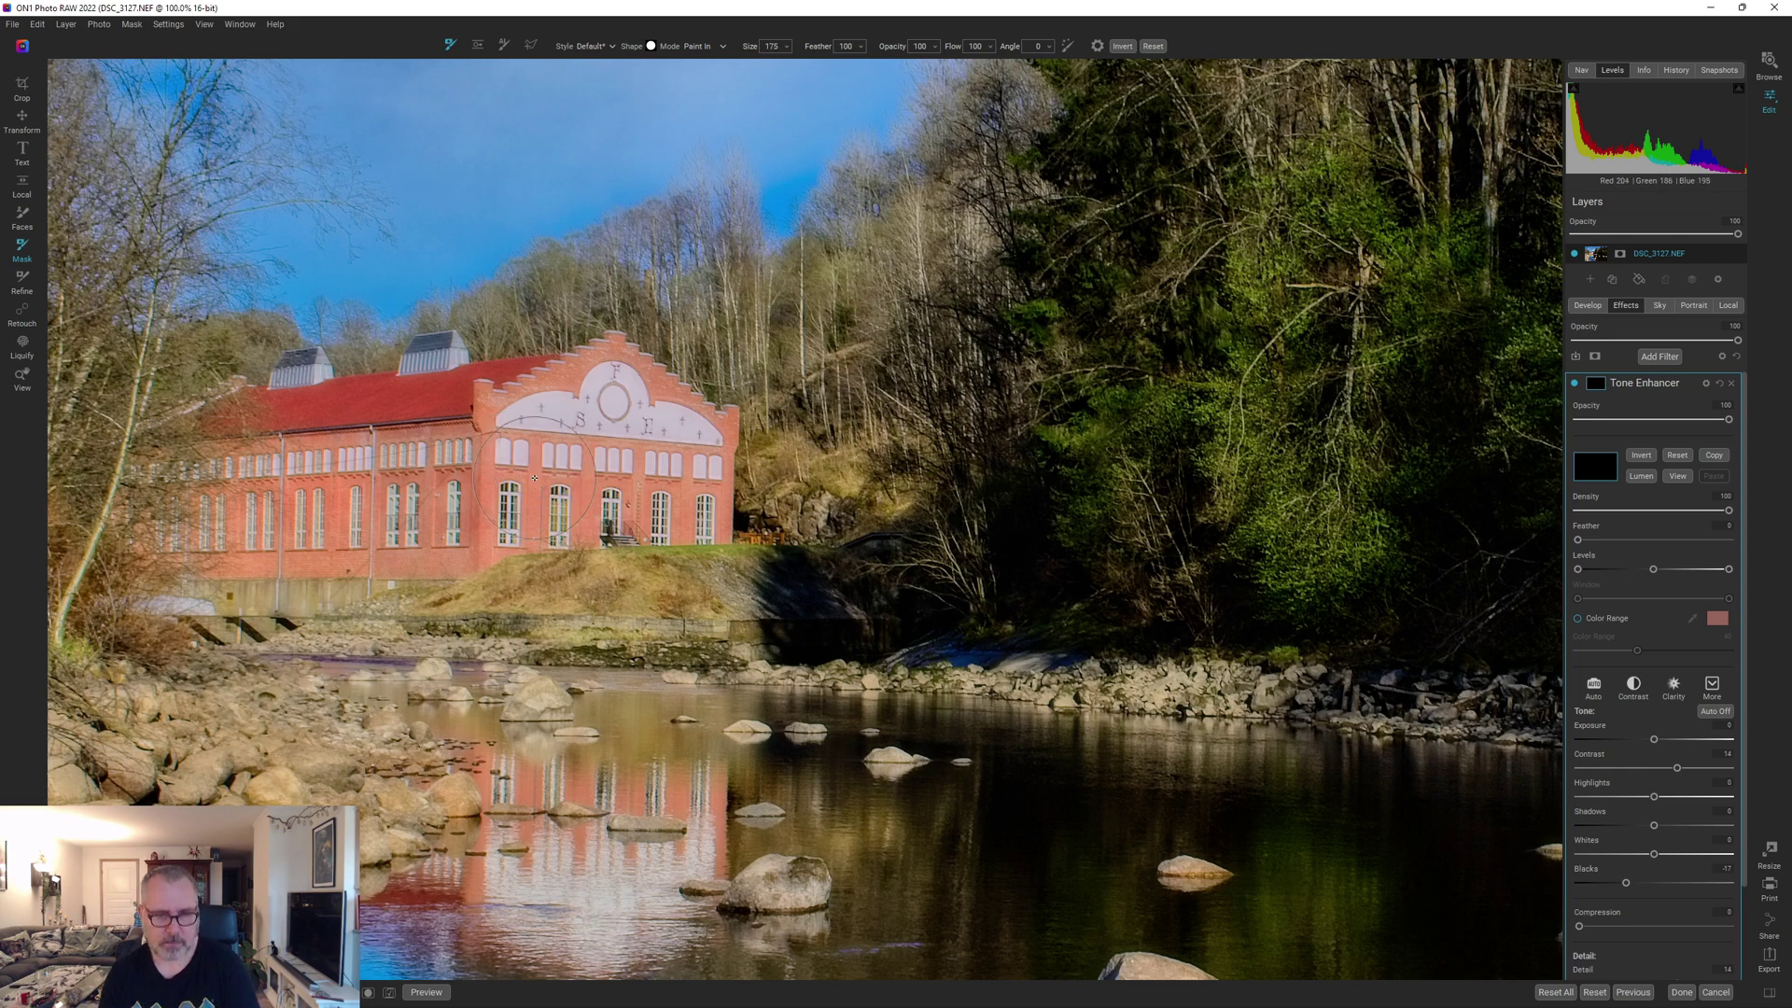
{"action": "key", "text": "ctrl+m"}
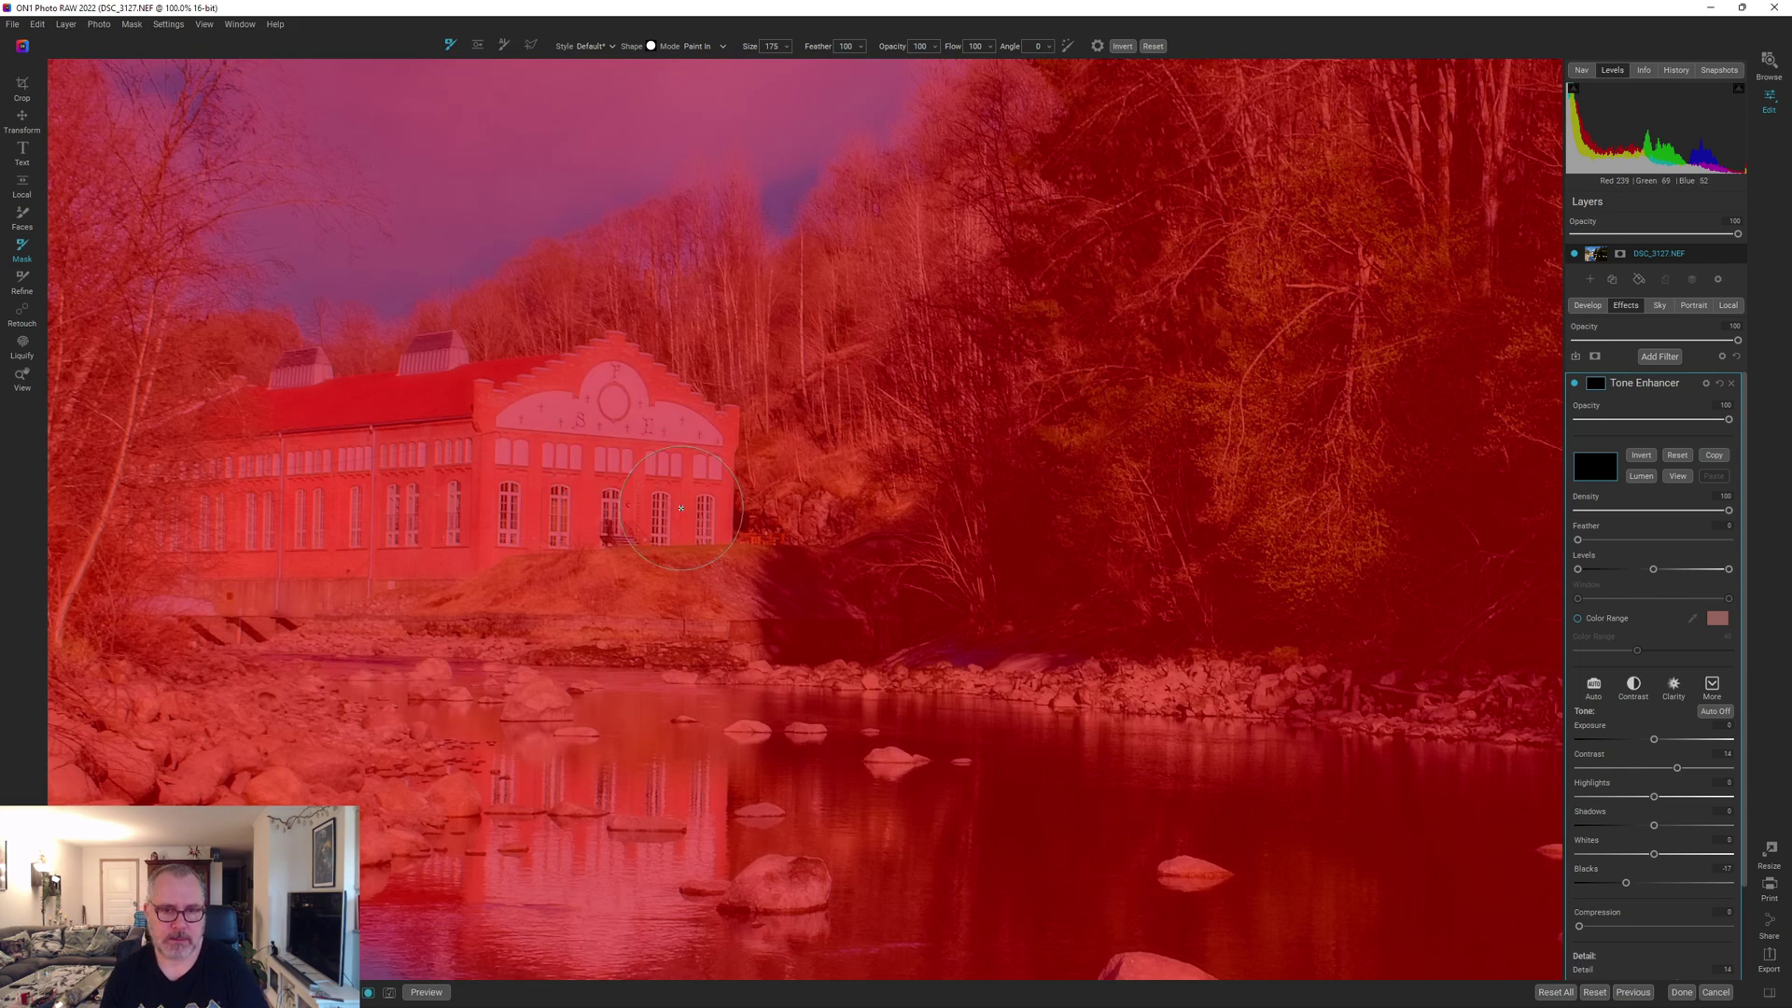
Paint the effect onto the building's windows, roof, gable and dormers, then hide the overlay
{"action": "mouse_move", "coordinate": [681, 507]}
{"action": "left_mouse_down"}
{"action": "mouse_move", "coordinate": [570, 475]}
{"action": "mouse_move", "coordinate": [502, 494]}
{"action": "mouse_move", "coordinate": [601, 493]}
{"action": "mouse_move", "coordinate": [462, 539]}
{"action": "mouse_move", "coordinate": [239, 538]}
{"action": "mouse_move", "coordinate": [365, 553]}
{"action": "mouse_move", "coordinate": [286, 566]}
{"action": "mouse_move", "coordinate": [190, 520]}
{"action": "mouse_move", "coordinate": [264, 447]}
{"action": "mouse_move", "coordinate": [623, 398]}
{"action": "mouse_move", "coordinate": [693, 460]}
{"action": "mouse_move", "coordinate": [679, 527]}
{"action": "mouse_move", "coordinate": [668, 480]}
{"action": "mouse_move", "coordinate": [586, 493]}
{"action": "left_mouse_up"}
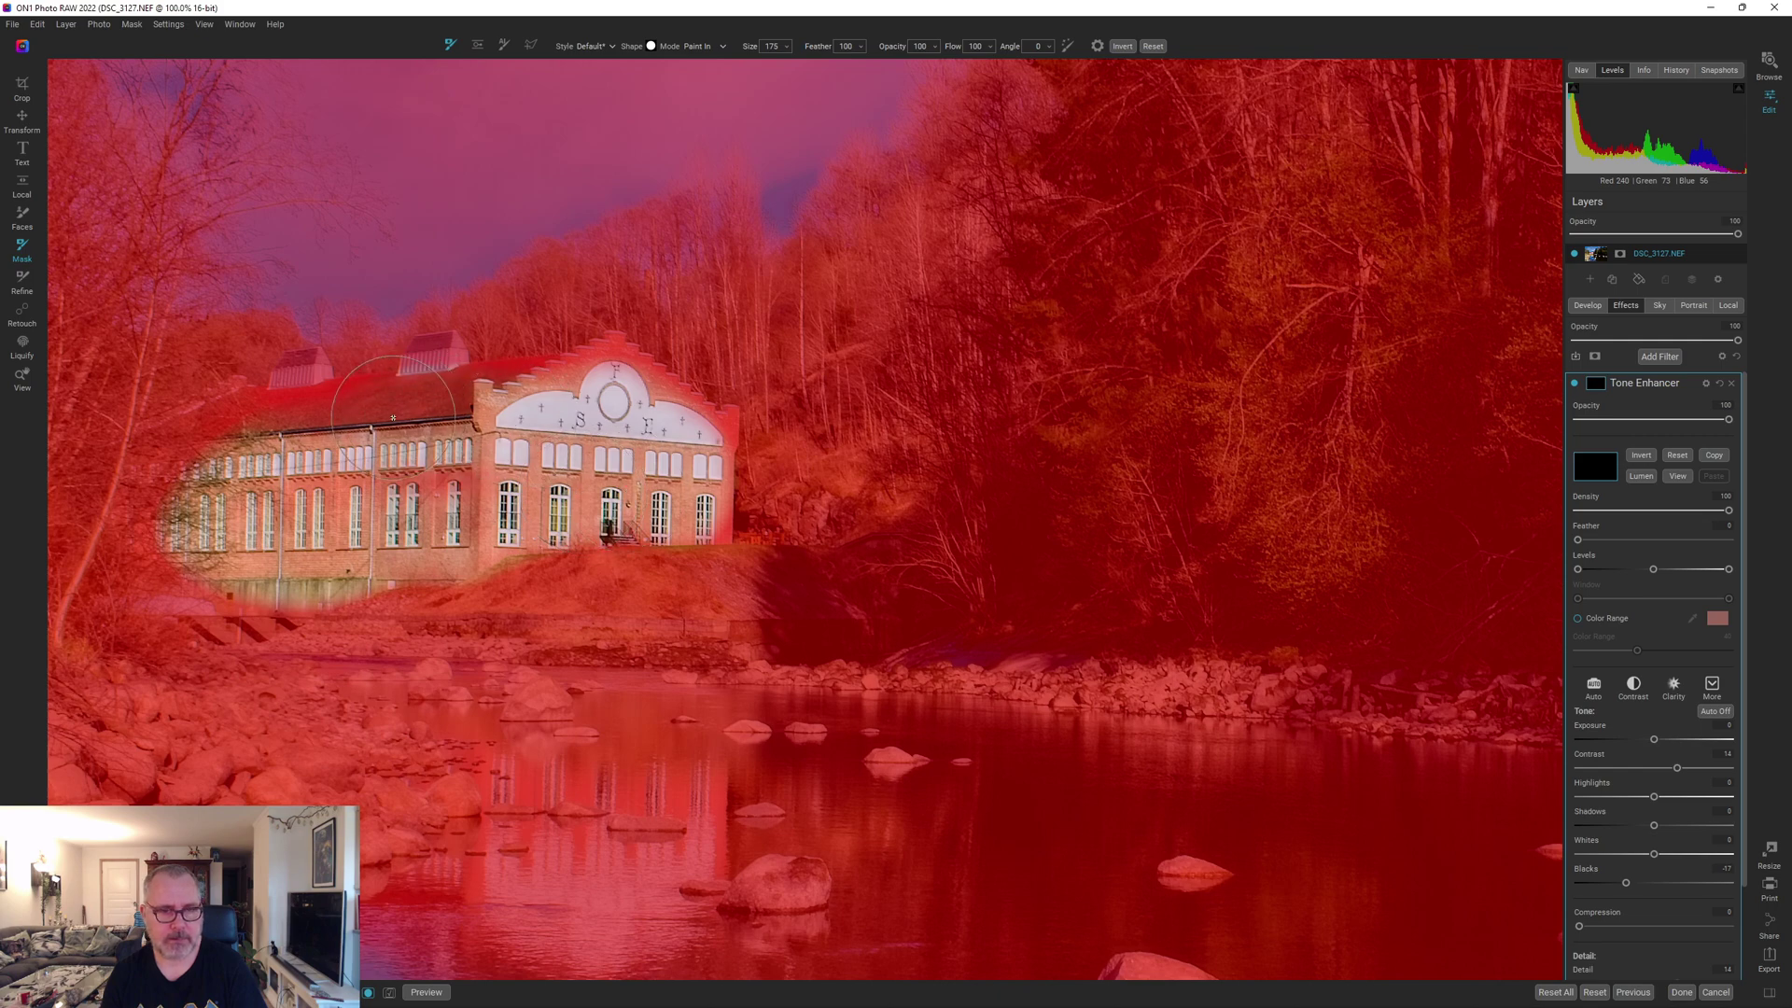
{"action": "mouse_move", "coordinate": [389, 417]}
{"action": "left_mouse_down"}
{"action": "mouse_move", "coordinate": [280, 411]}
{"action": "mouse_move", "coordinate": [266, 432]}
{"action": "mouse_move", "coordinate": [238, 410]}
{"action": "mouse_move", "coordinate": [560, 401]}
{"action": "left_mouse_up"}
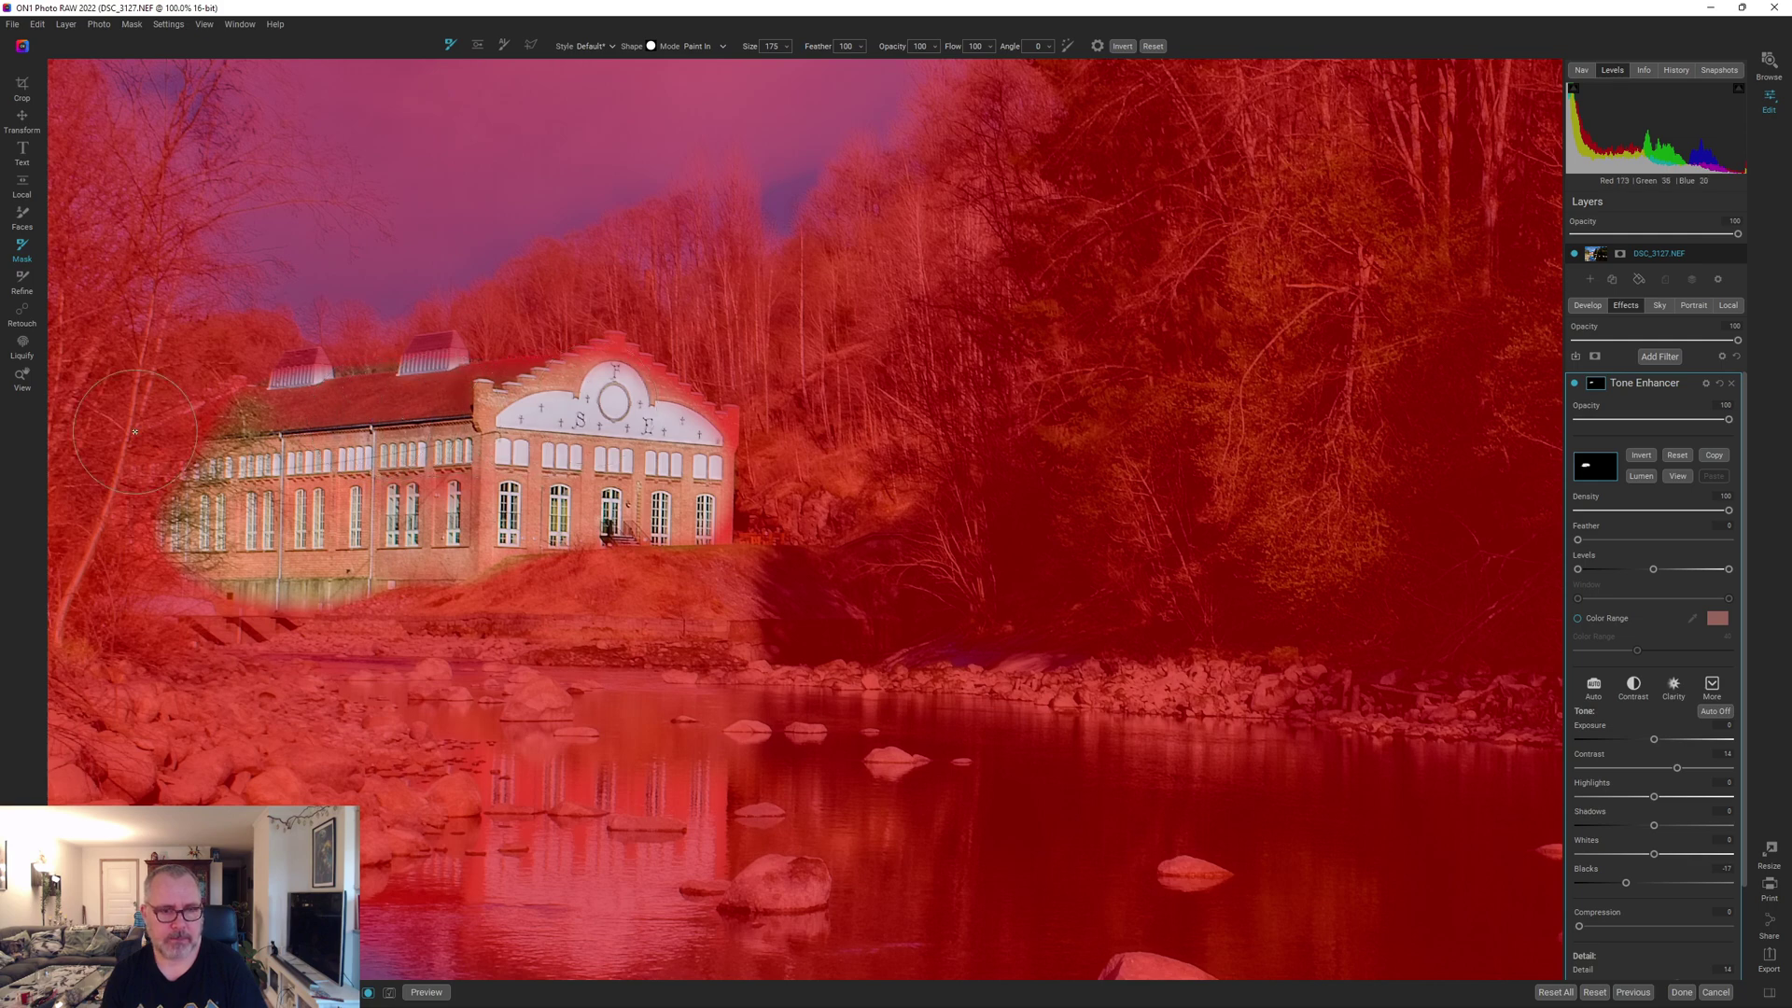
{"action": "key", "text": "bracketleft"}
{"action": "key", "text": "bracketleft"}
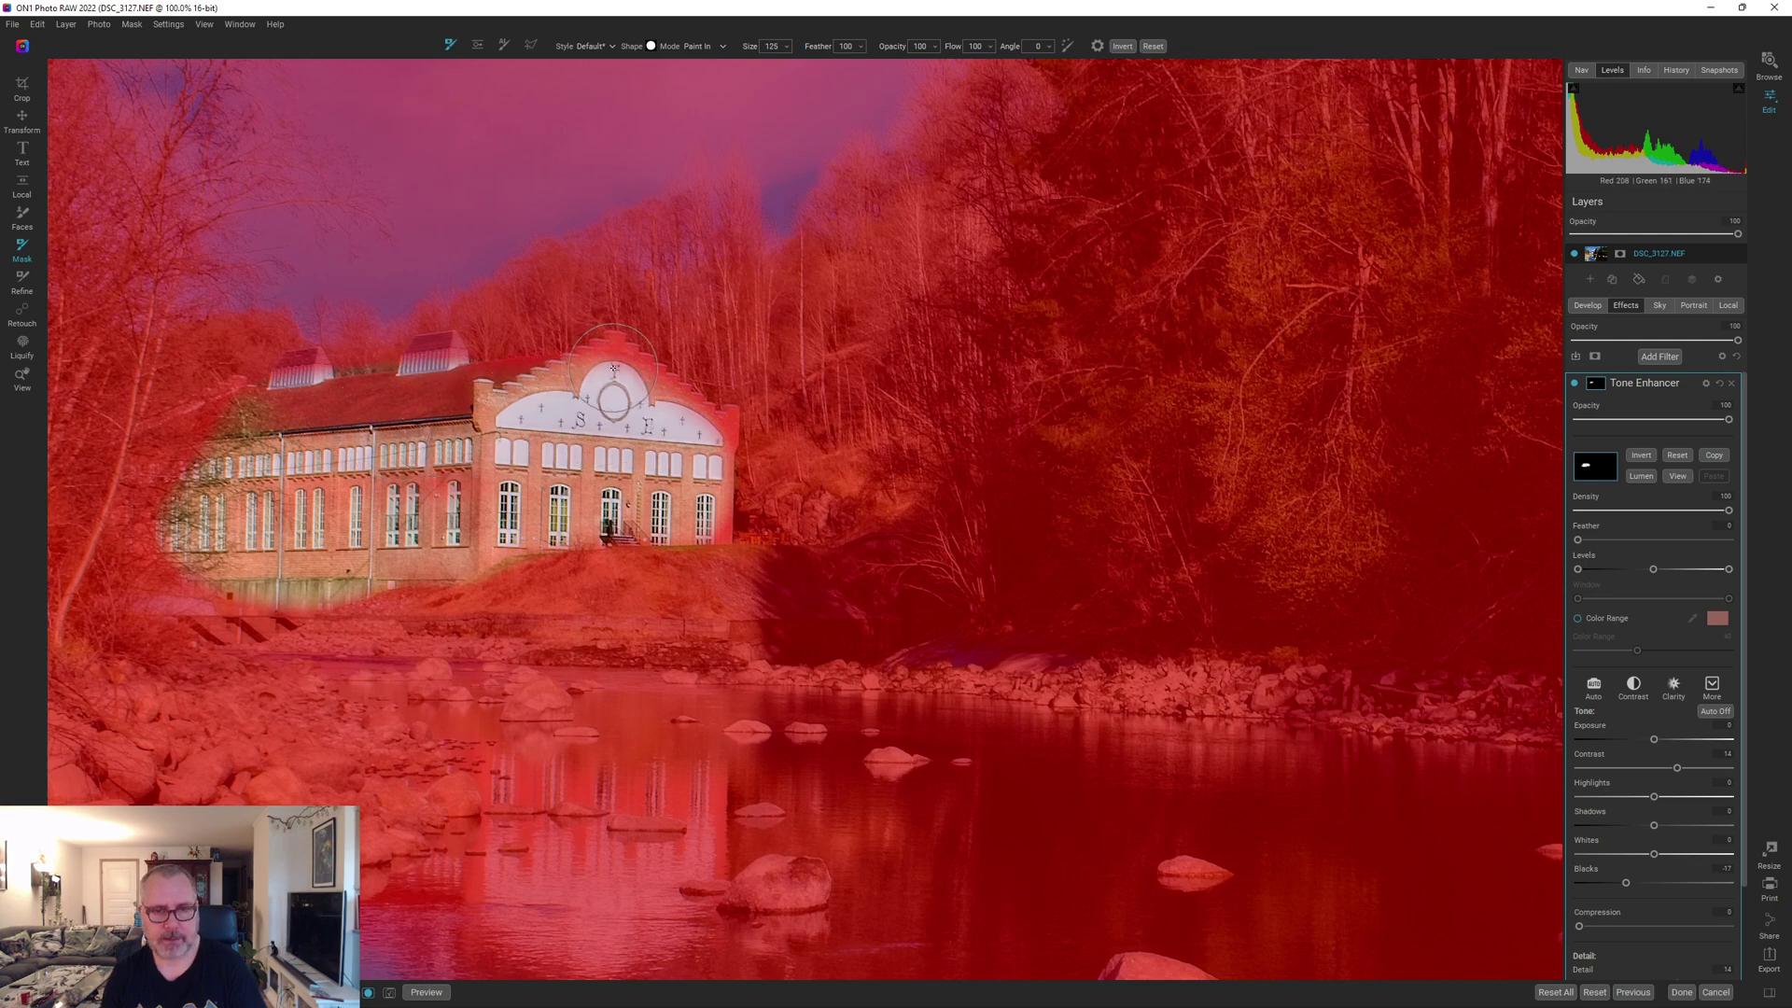
{"action": "mouse_move", "coordinate": [613, 368]}
{"action": "left_mouse_down"}
{"action": "mouse_move", "coordinate": [653, 362]}
{"action": "mouse_move", "coordinate": [686, 392]}
{"action": "mouse_move", "coordinate": [709, 416]}
{"action": "mouse_move", "coordinate": [695, 444]}
{"action": "mouse_move", "coordinate": [733, 415]}
{"action": "mouse_move", "coordinate": [716, 461]}
{"action": "mouse_move", "coordinate": [736, 521]}
{"action": "mouse_move", "coordinate": [720, 552]}
{"action": "mouse_move", "coordinate": [538, 533]}
{"action": "left_mouse_up"}
{"action": "key", "text": "bracketleft"}
{"action": "key", "text": "bracketleft"}
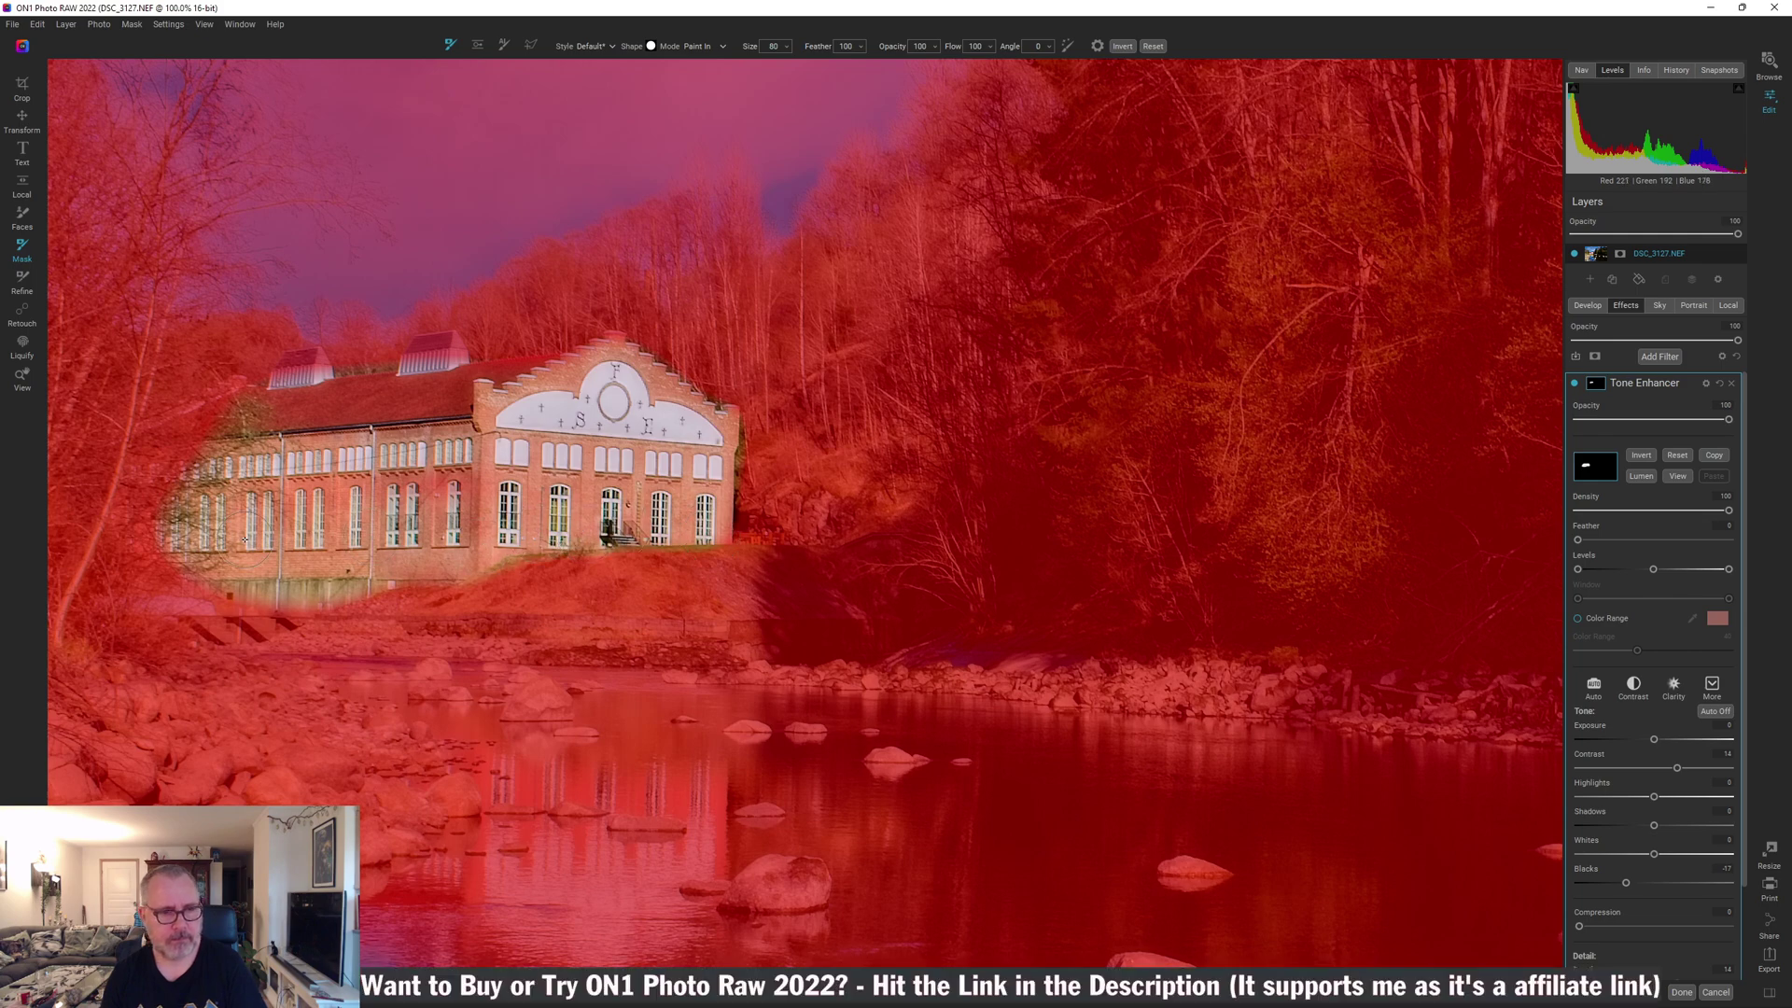
{"action": "mouse_move", "coordinate": [410, 359]}
{"action": "left_mouse_down"}
{"action": "mouse_move", "coordinate": [454, 355]}
{"action": "mouse_move", "coordinate": [411, 369]}
{"action": "left_mouse_up"}
{"action": "left_click_drag", "start_coordinate": [297, 365], "coordinate": [288, 373]}
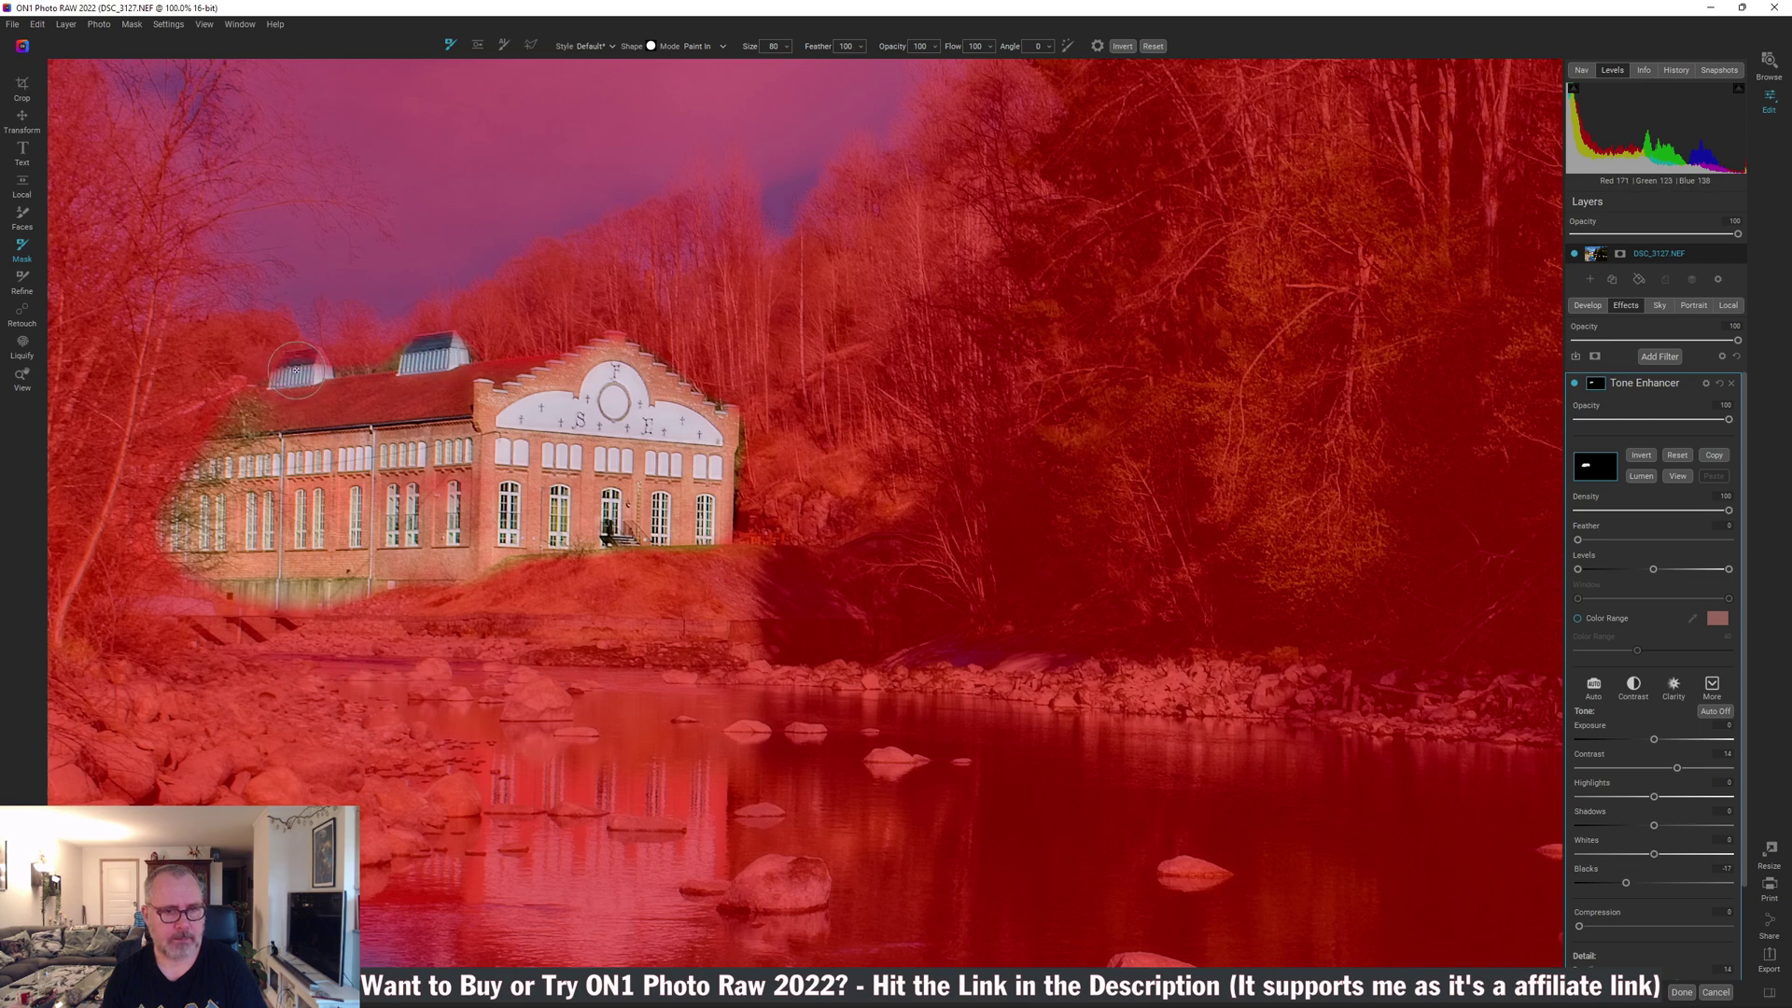
{"action": "key", "text": "ctrl+m"}
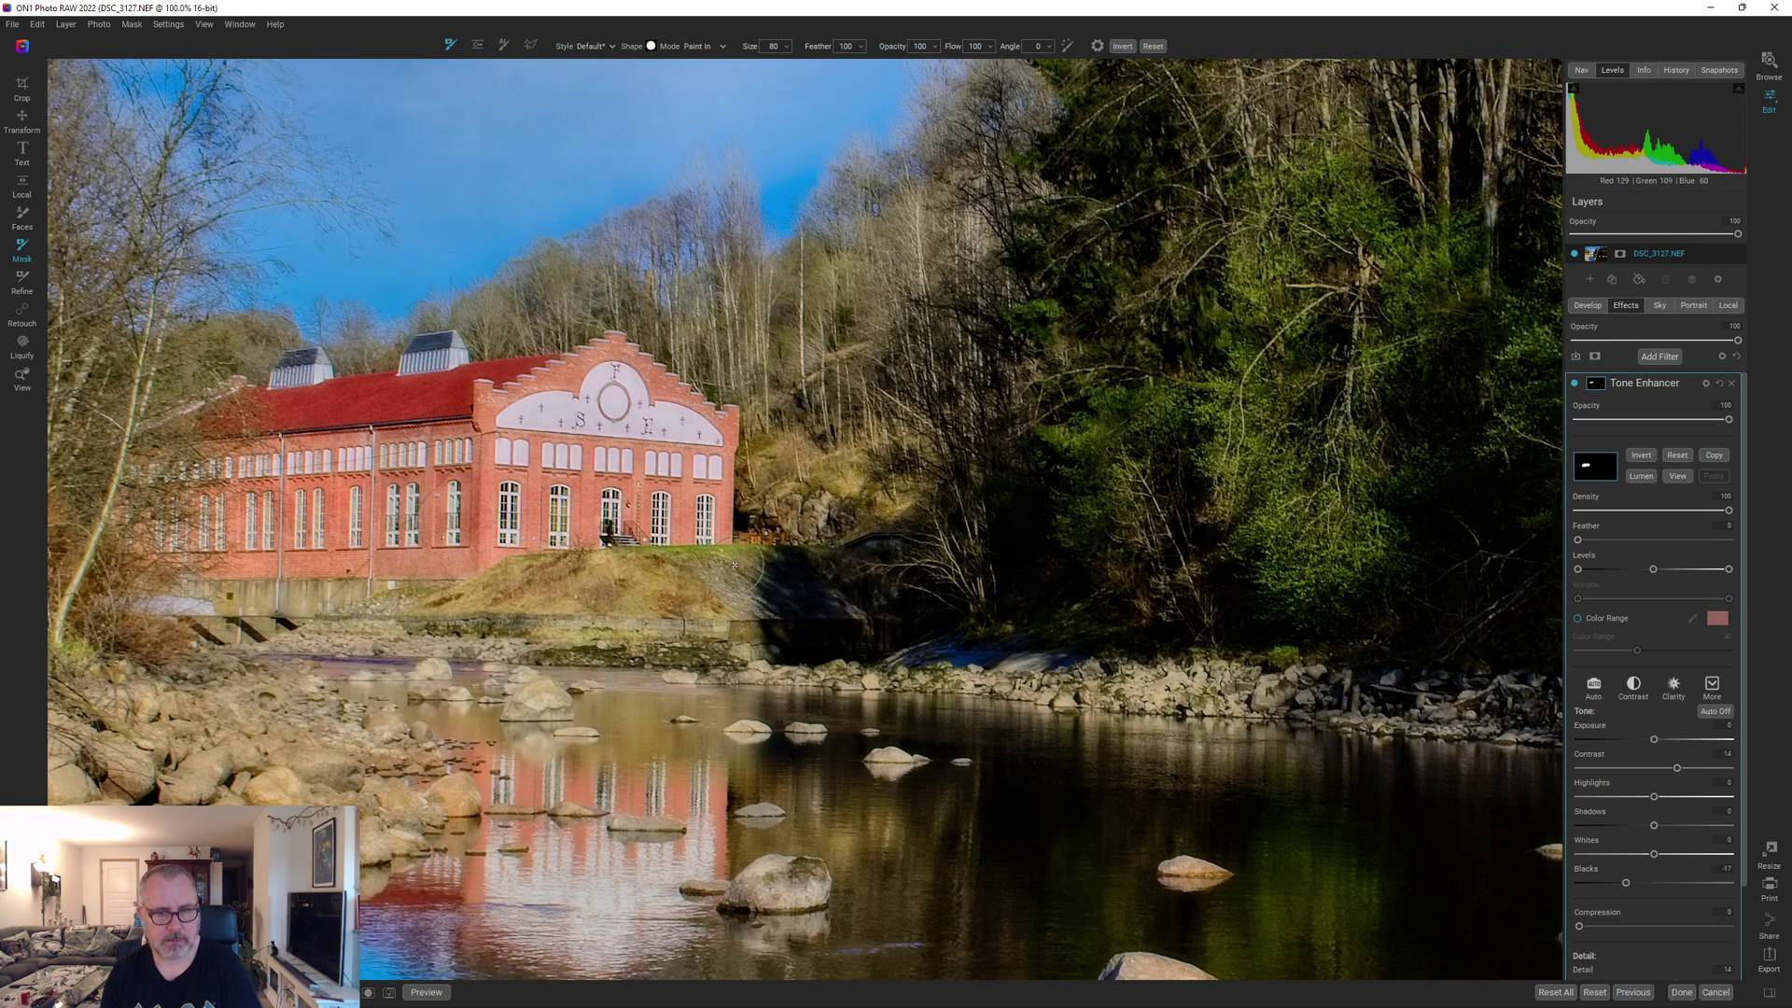
Toggle the Tone Enhancer off and back on to compare its effect
{"action": "left_click", "coordinate": [1575, 384]}
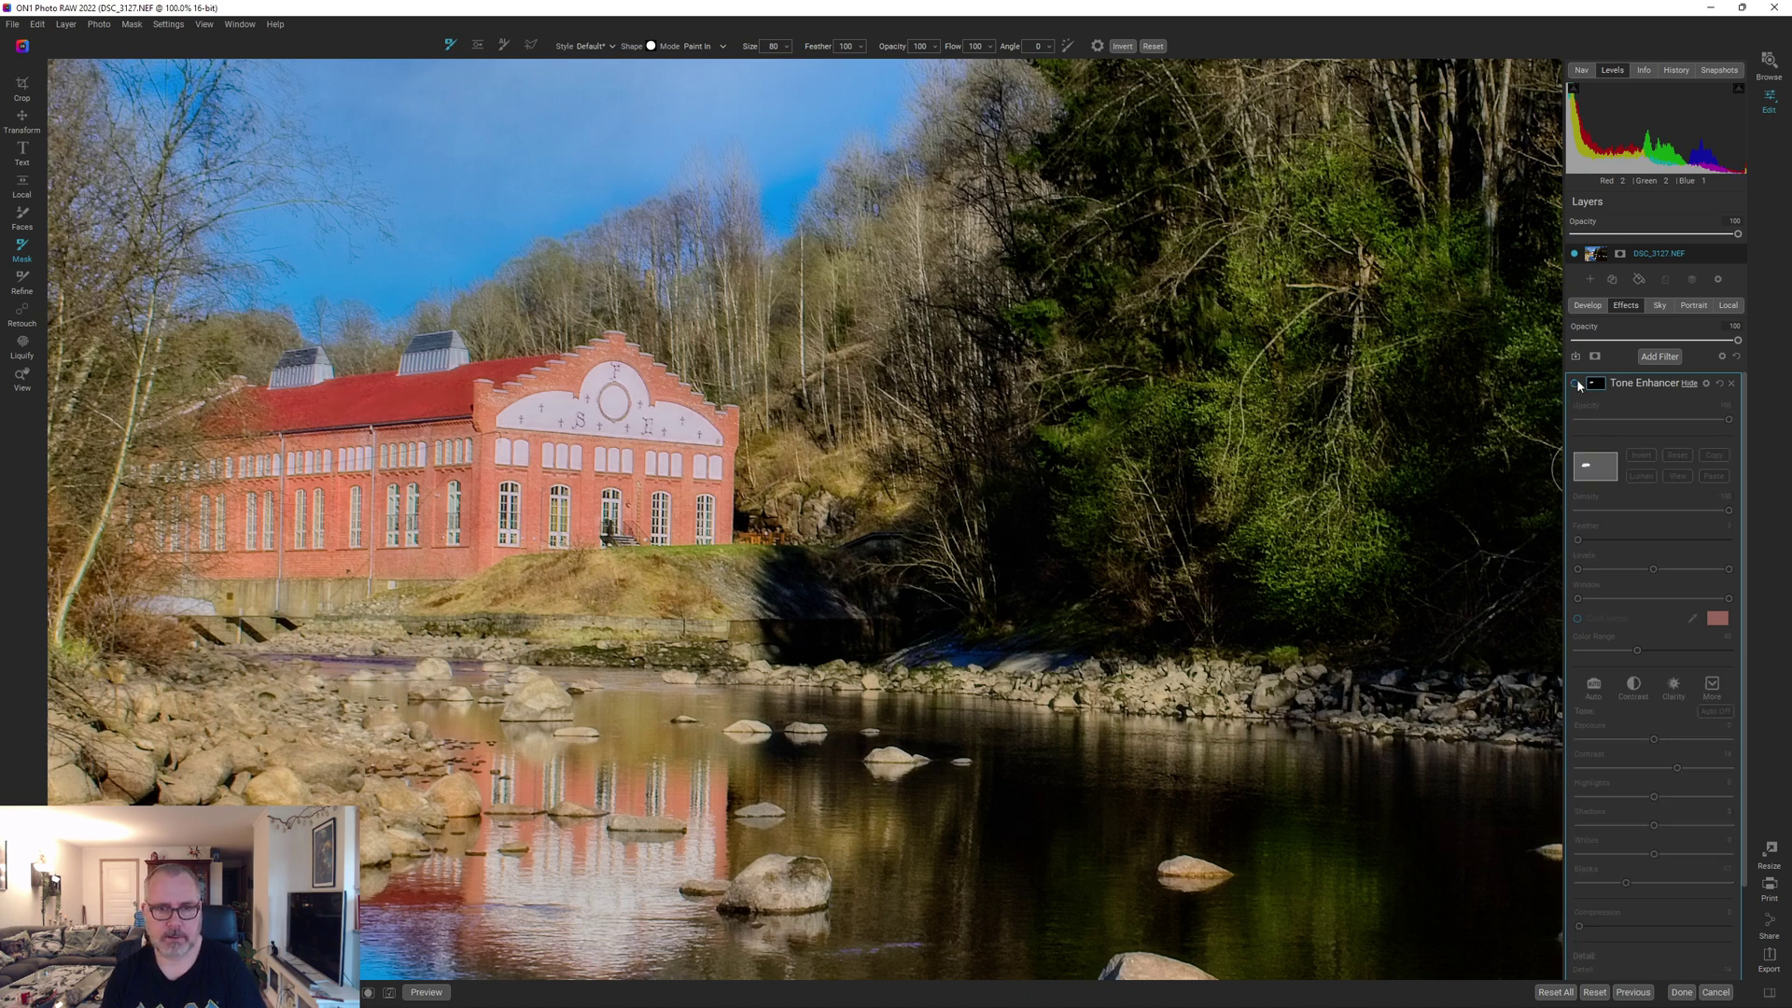
{"action": "left_click", "coordinate": [1575, 383]}
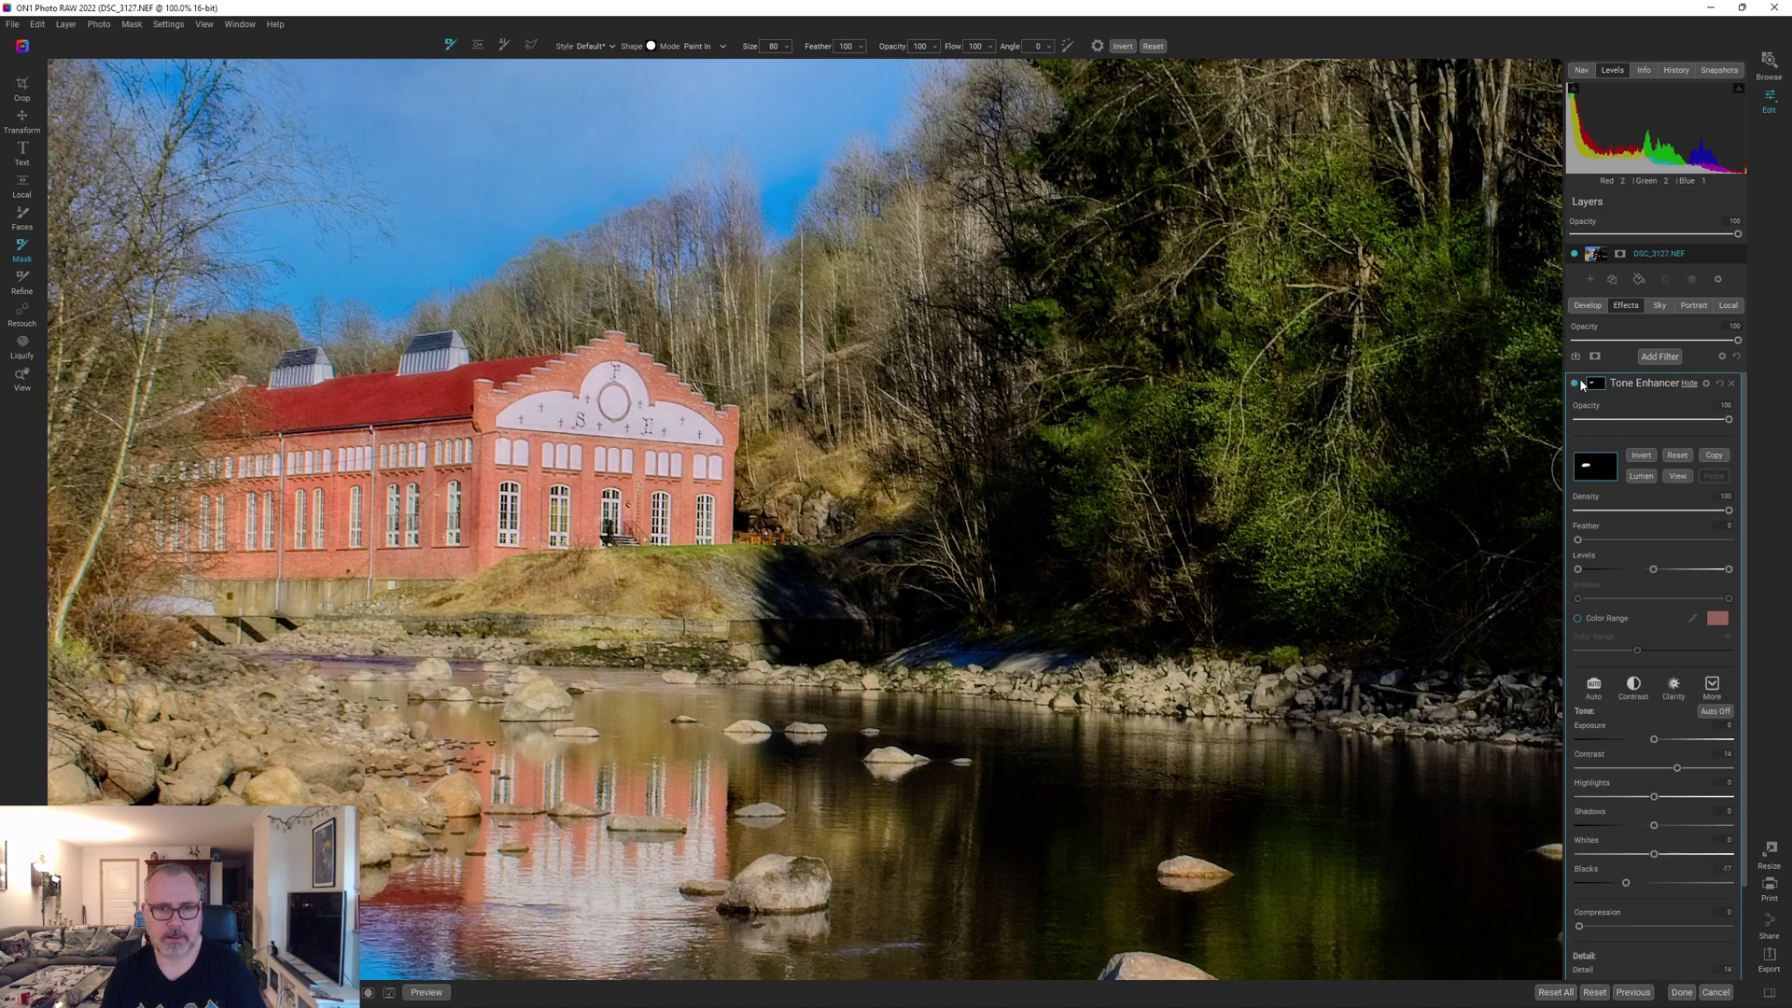
{"action": "left_click", "coordinate": [1651, 383]}
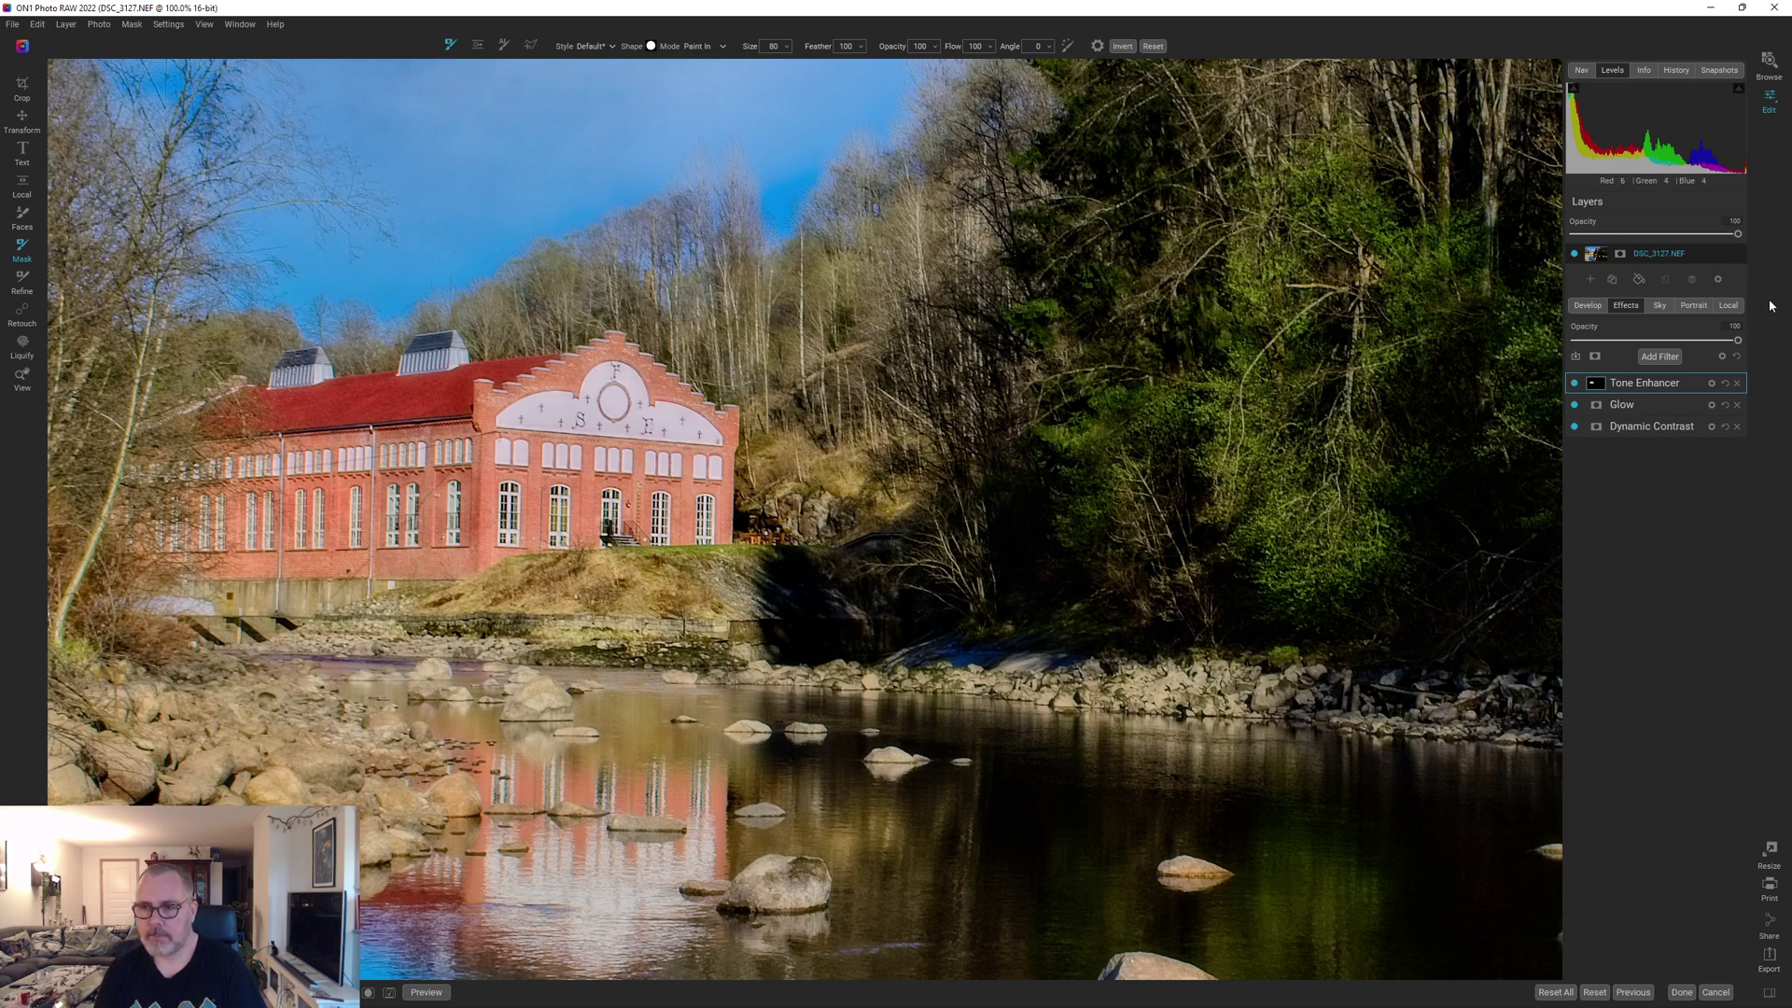
{"action": "left_click", "coordinate": [1598, 386]}
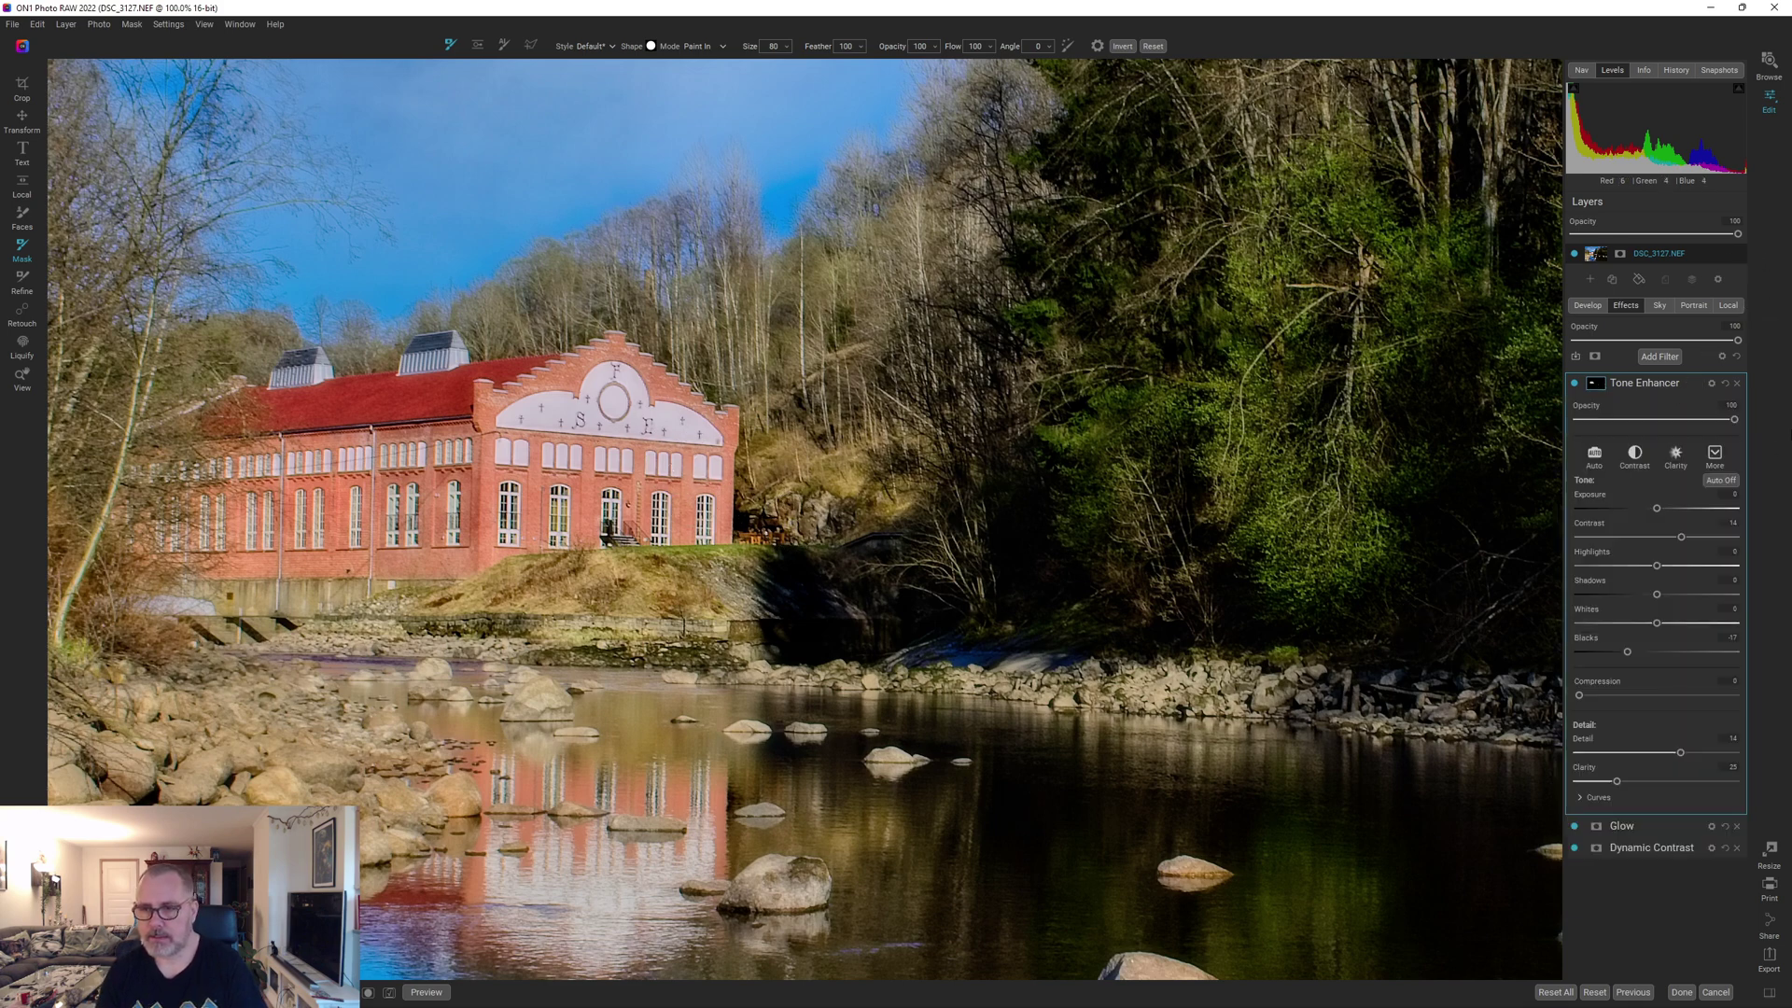
Copy the Tone Enhancer's building mask and start a new local adjustment layer
{"action": "left_click", "coordinate": [1598, 386]}
{"action": "left_click", "coordinate": [1713, 455]}
{"action": "left_click", "coordinate": [1732, 308]}
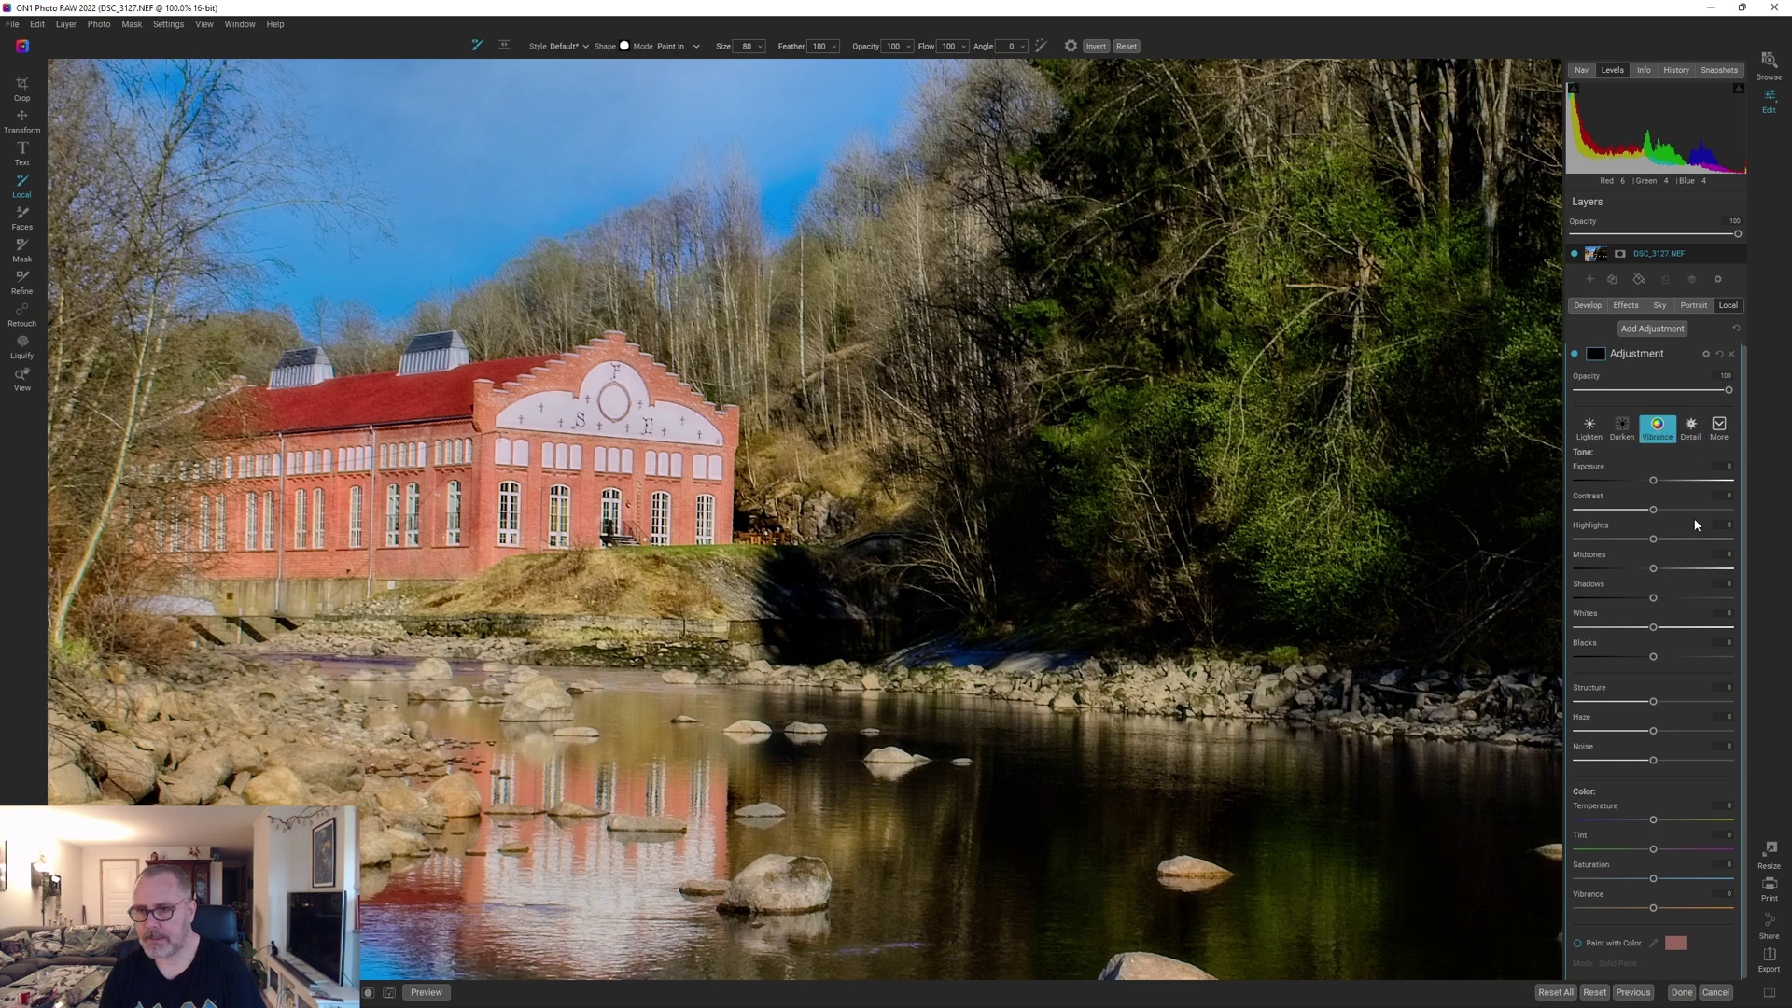
Paste the building mask onto the local layer and refine its roof edges with size 60 and 45 brushes
{"action": "left_click", "coordinate": [1603, 357]}
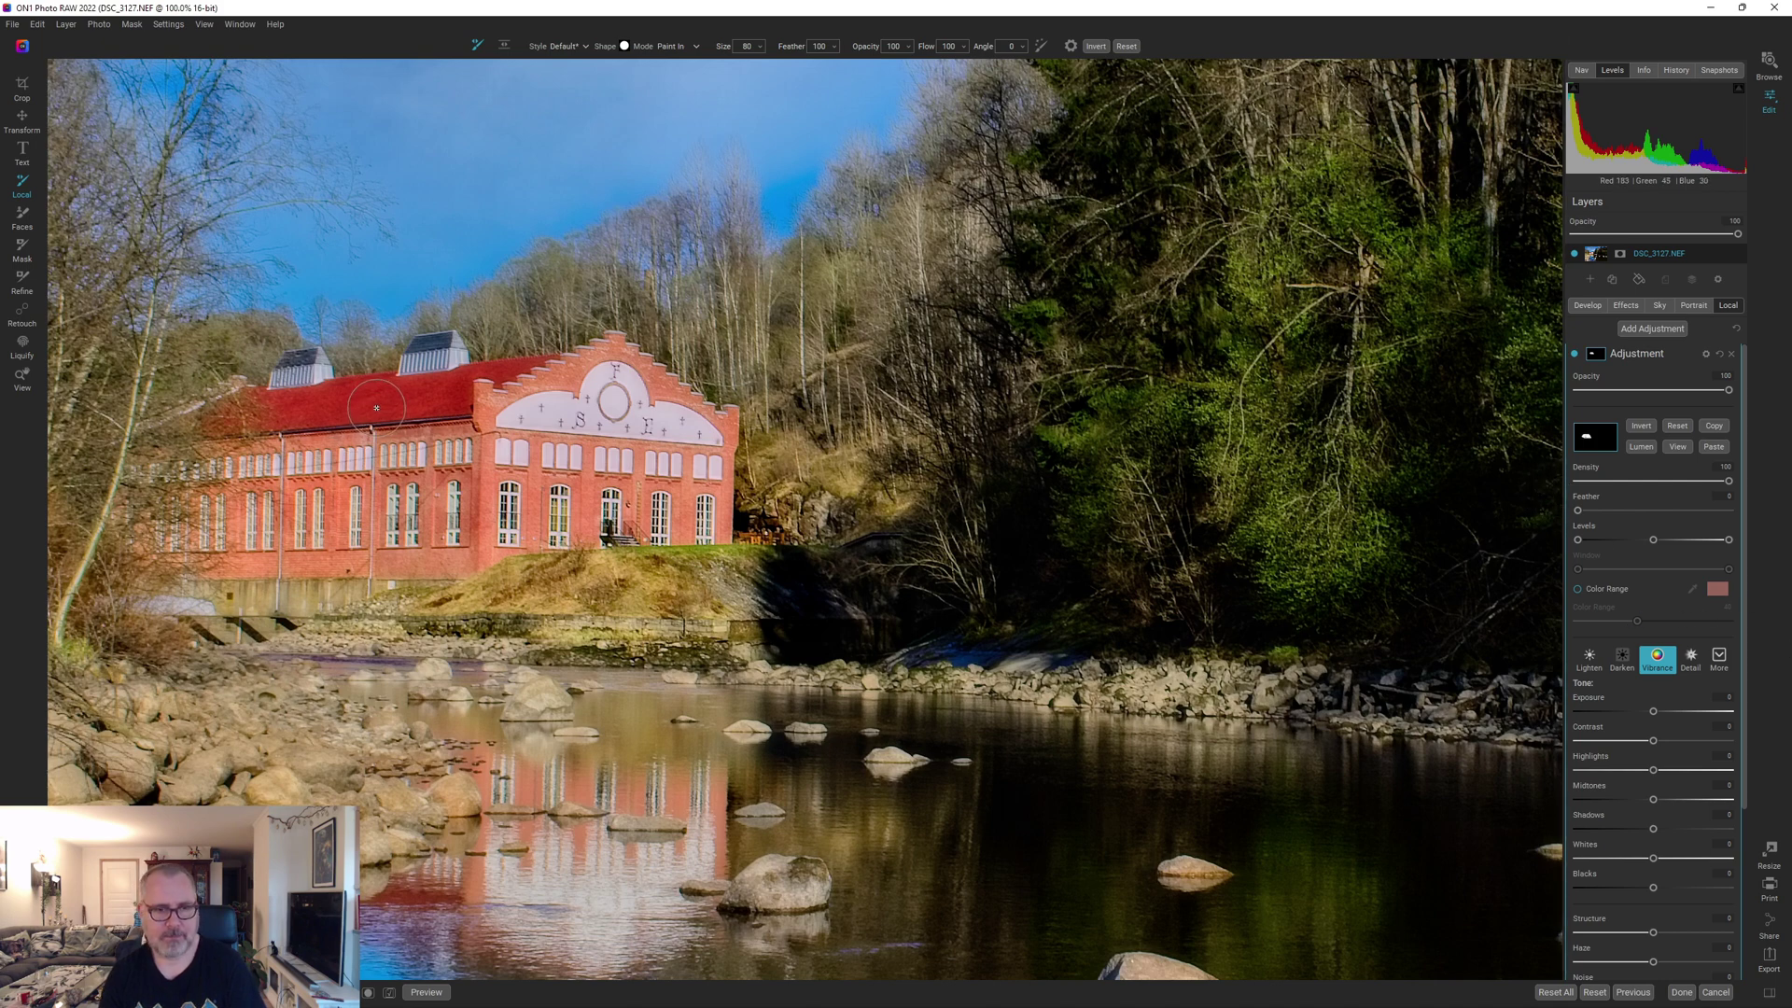
{"action": "key", "text": "bracketleft"}
{"action": "key", "text": "bracketleft"}
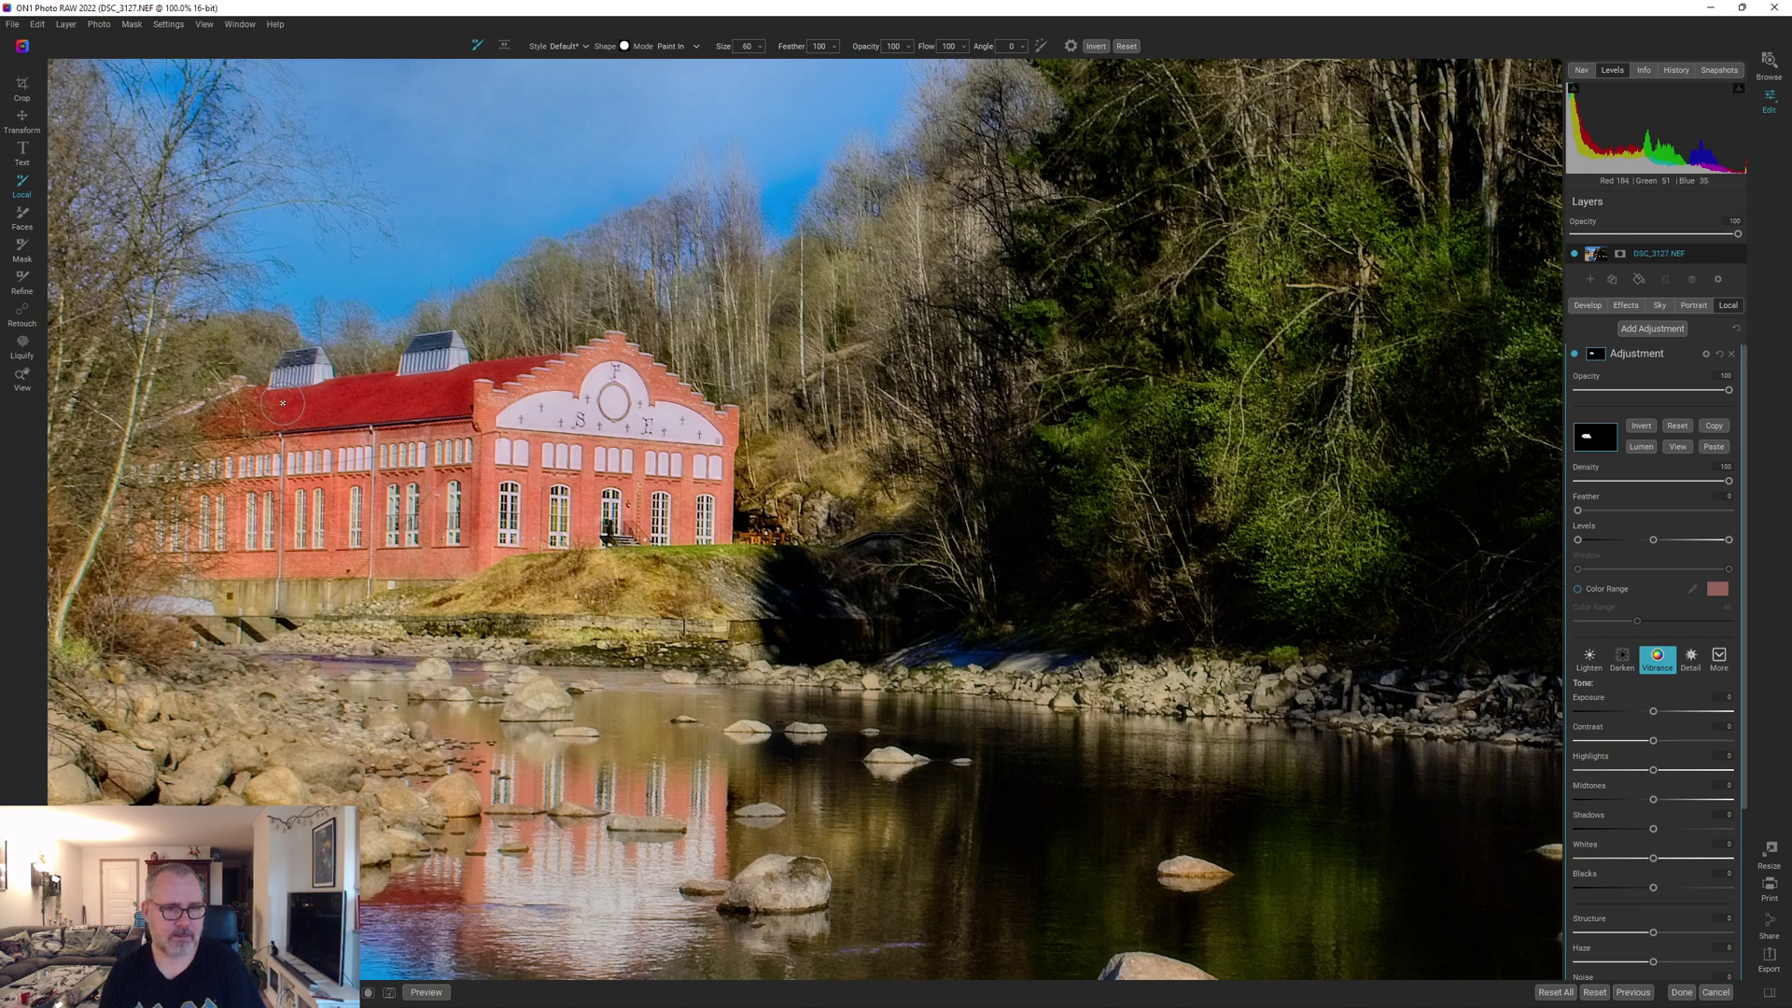
{"action": "key", "text": "alt"}
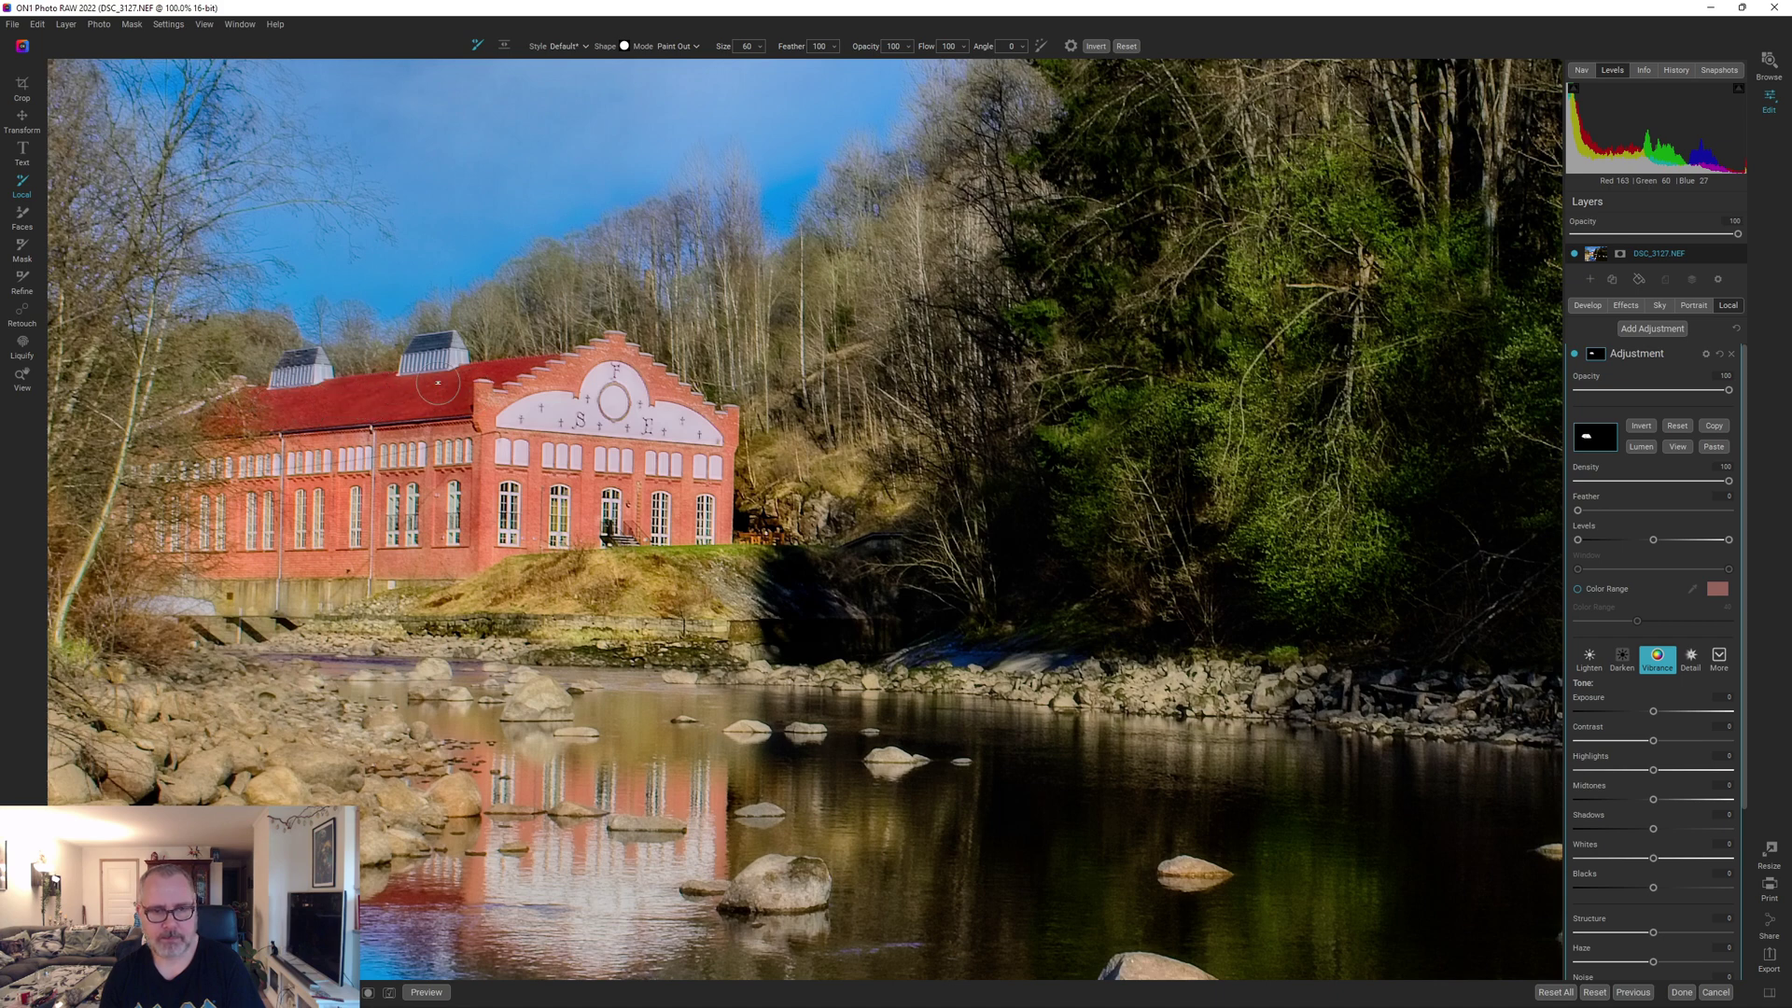
{"action": "key", "text": "x"}
{"action": "key", "text": "x"}
{"action": "key", "text": "bracketleft"}
{"action": "key", "text": "bracketleft"}
{"action": "key", "text": "bracketleft"}
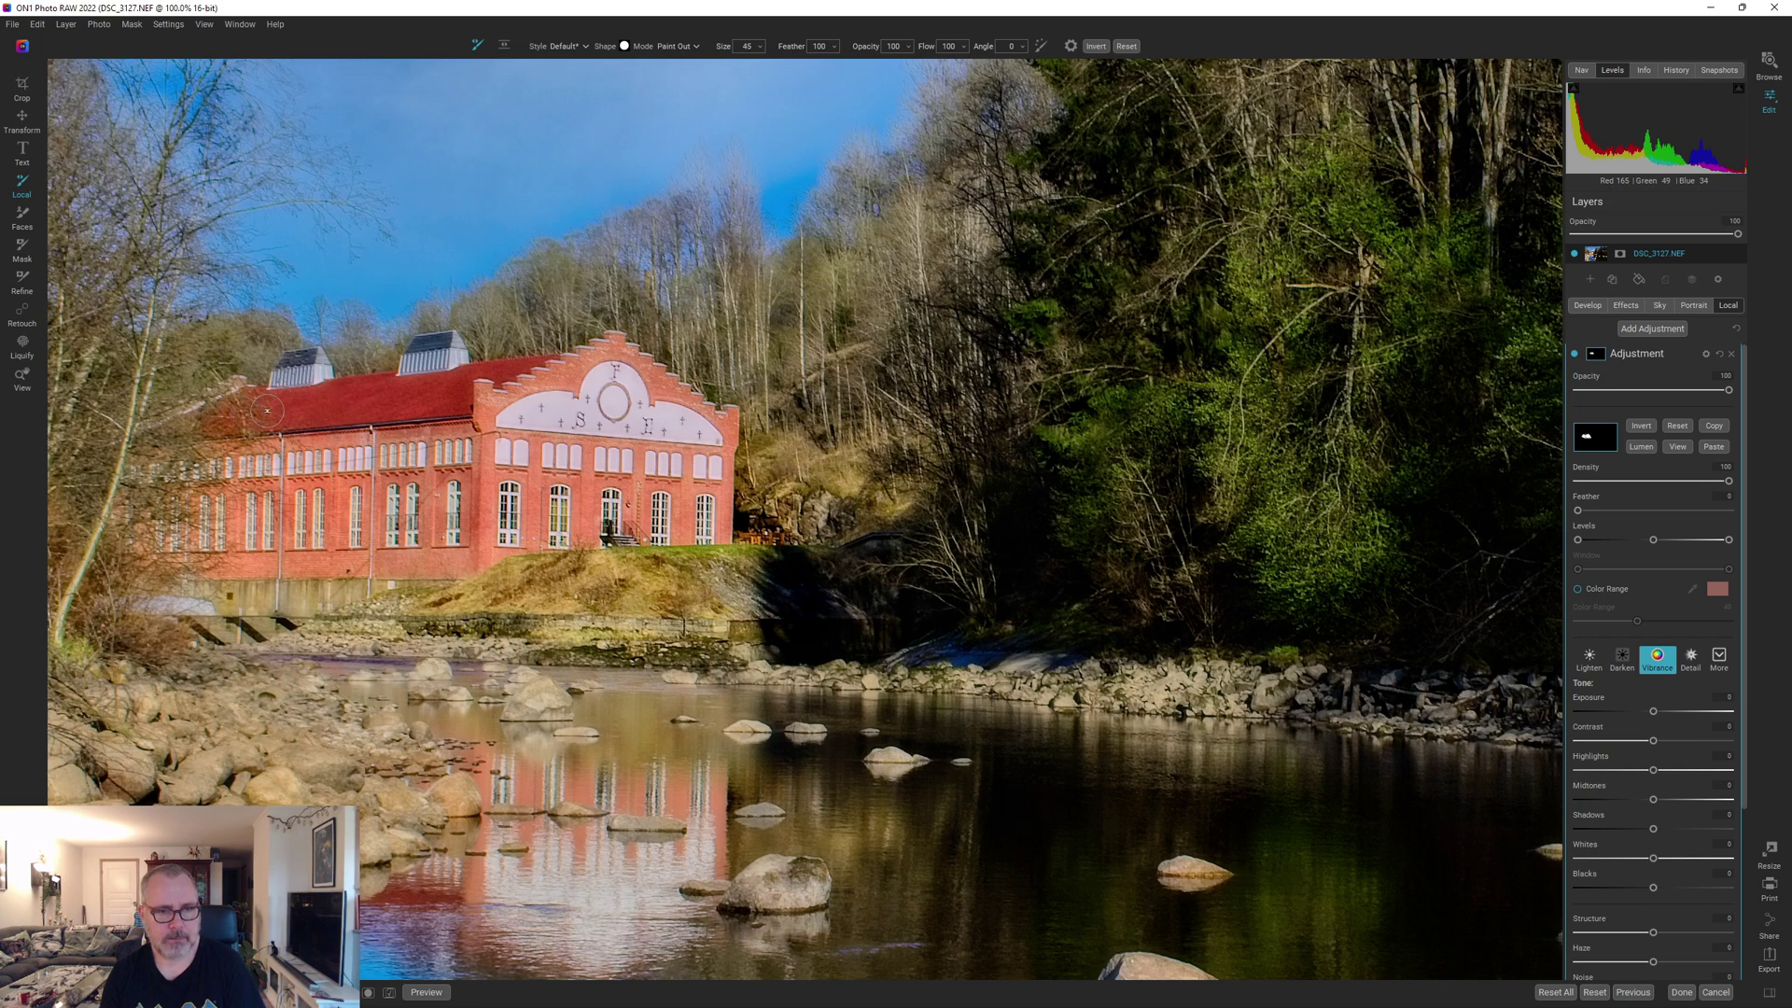
{"action": "key", "text": "x"}
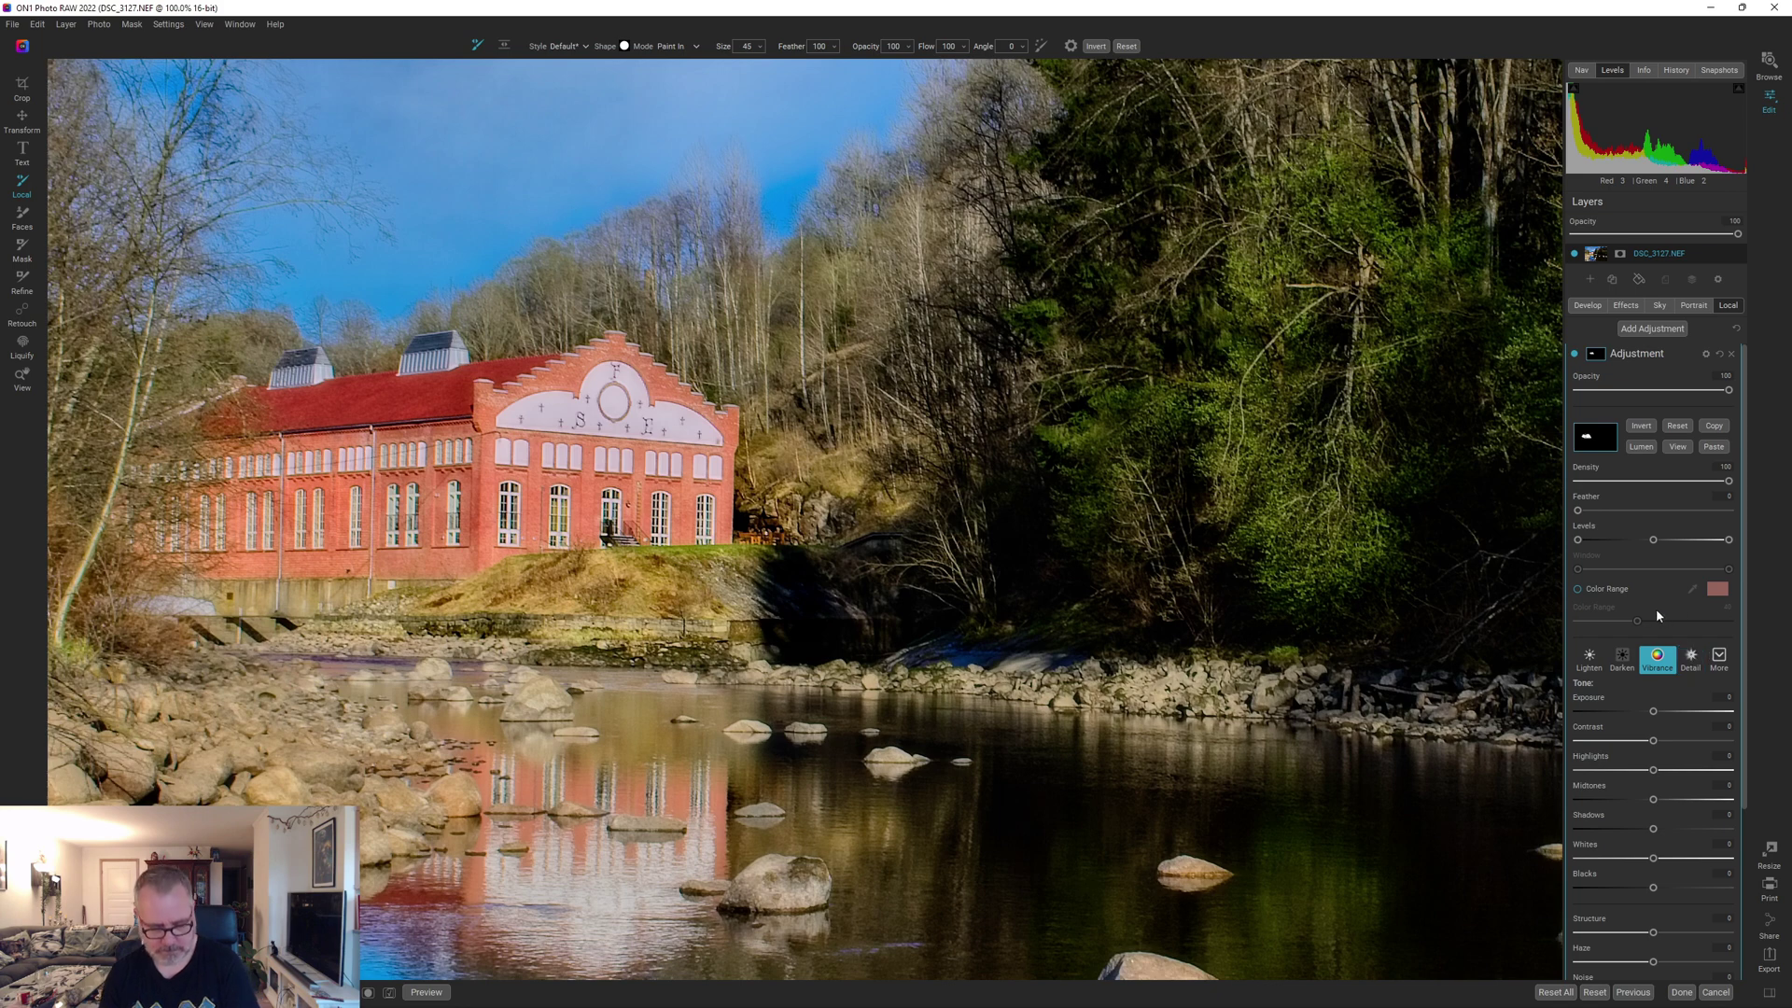
{"action": "key", "text": "o"}
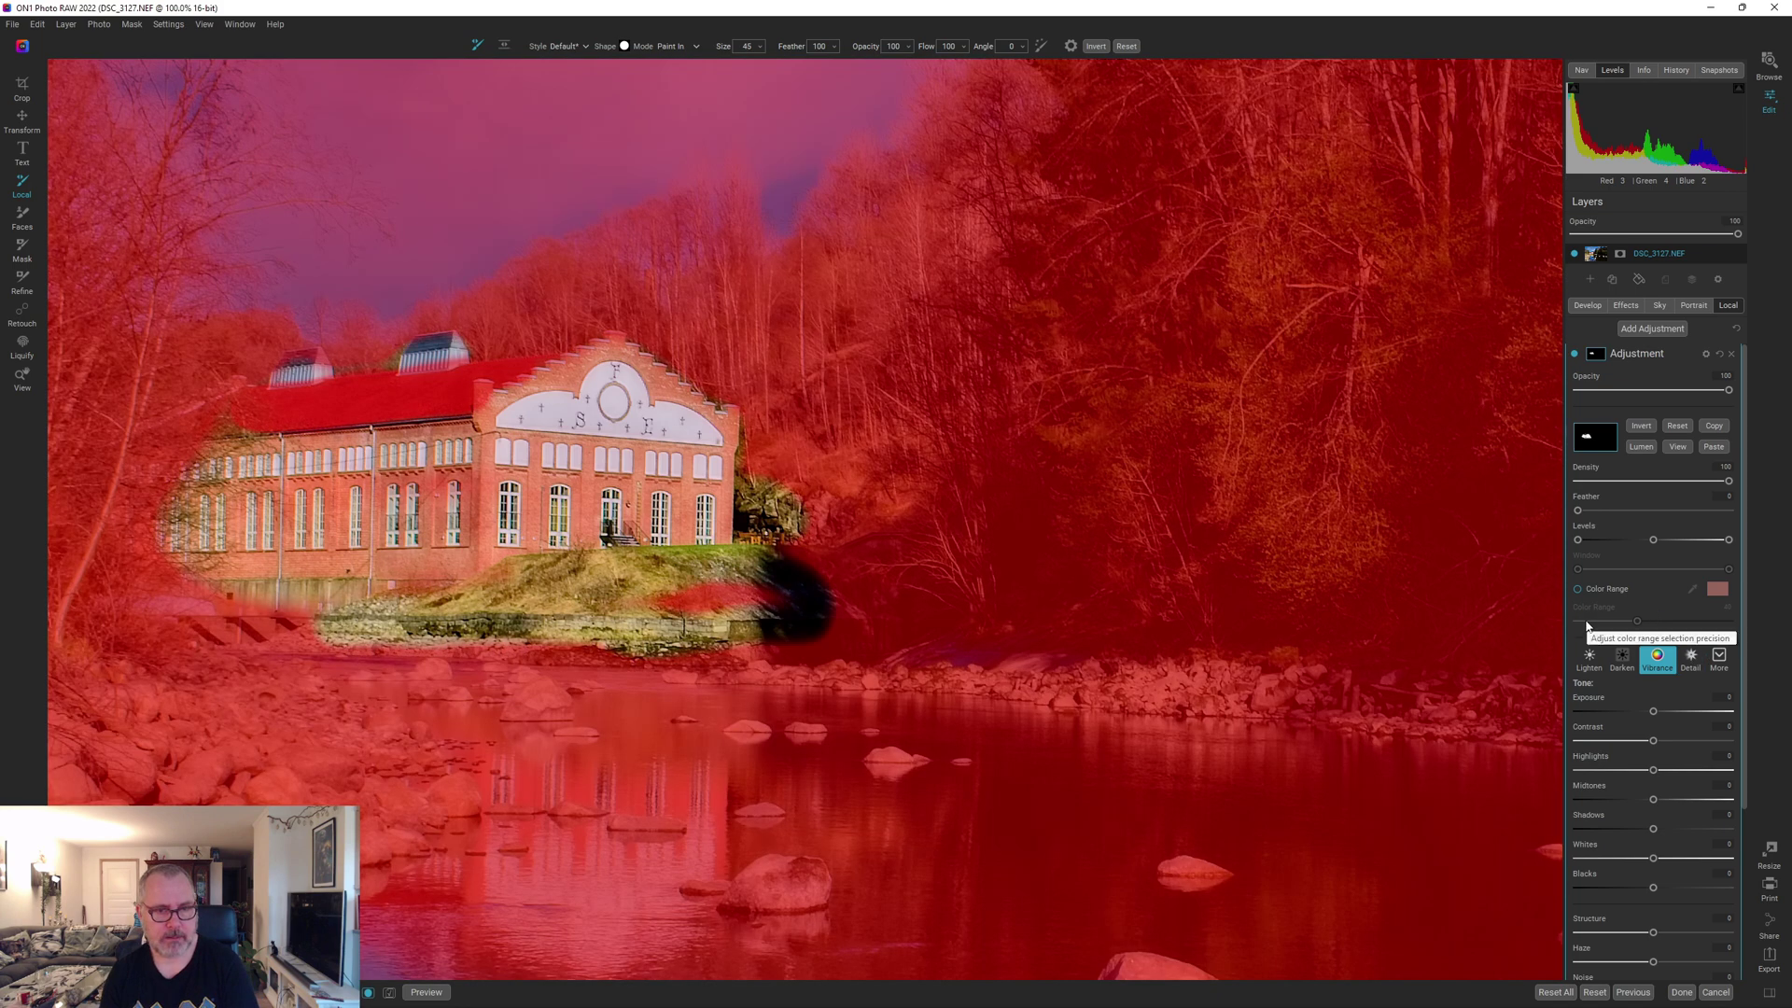
{"action": "key", "text": "o"}
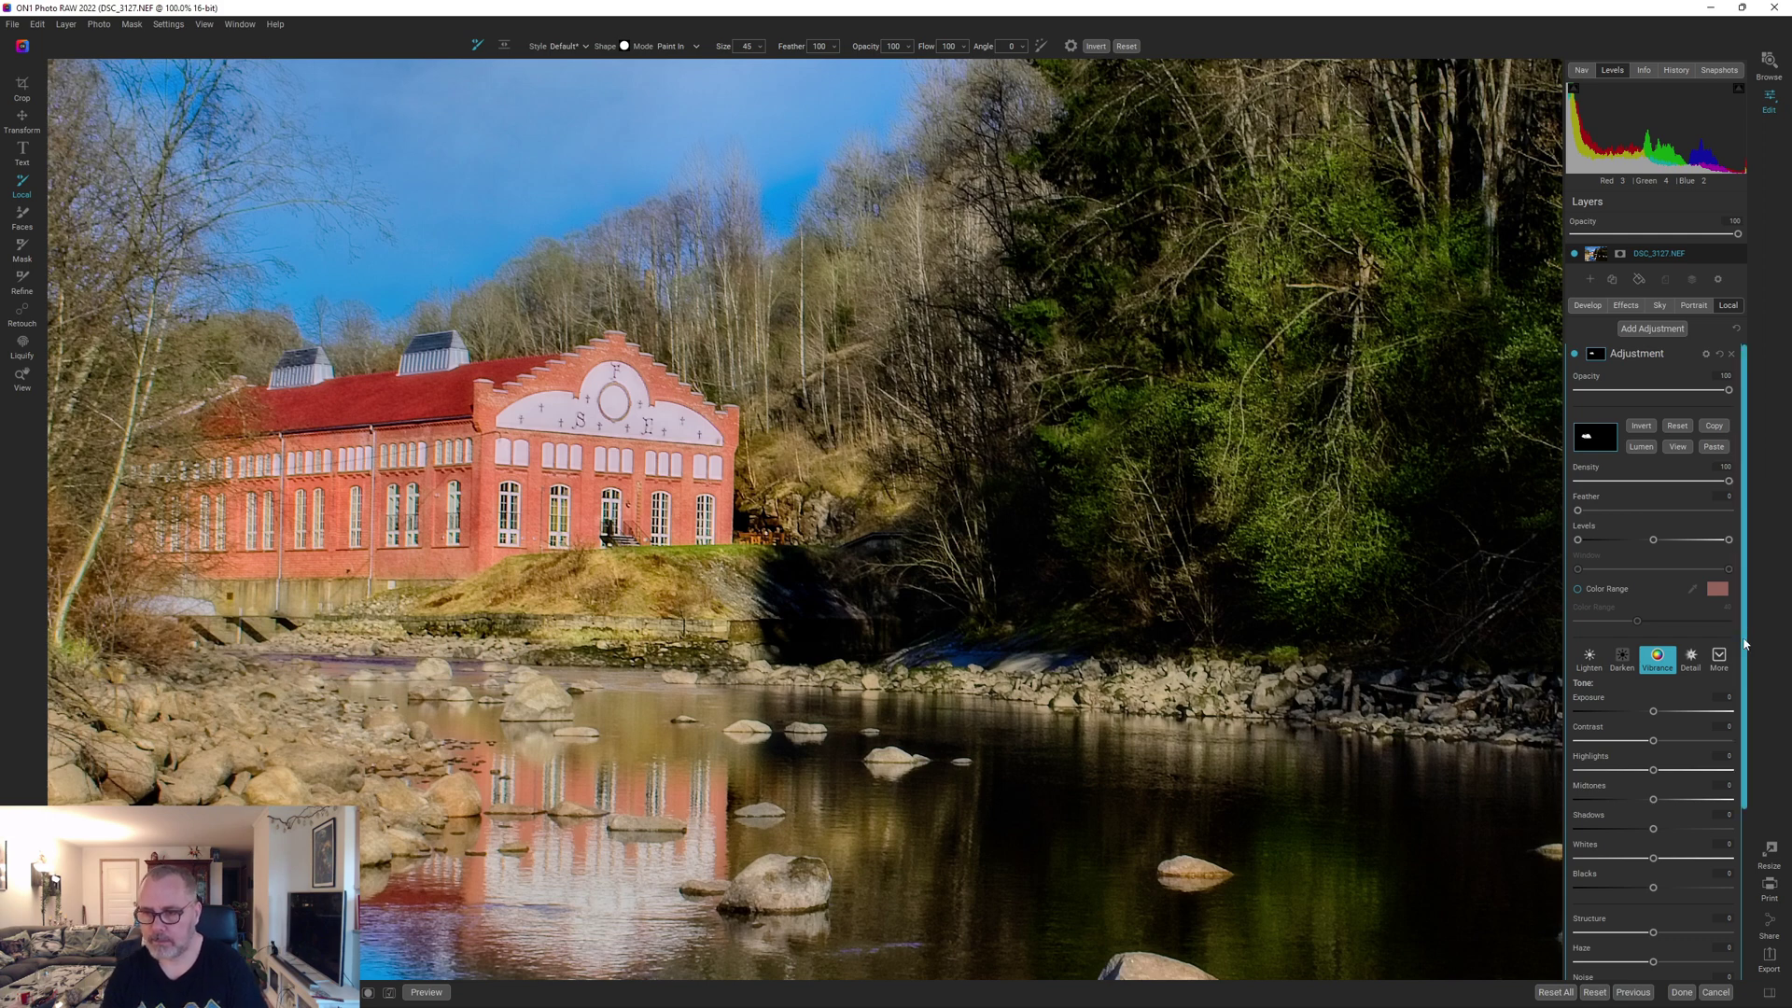
Raise the Structure of the masked building's local adjustment to 17
{"action": "left_click_drag", "start_coordinate": [1752, 638], "coordinate": [1755, 752]}
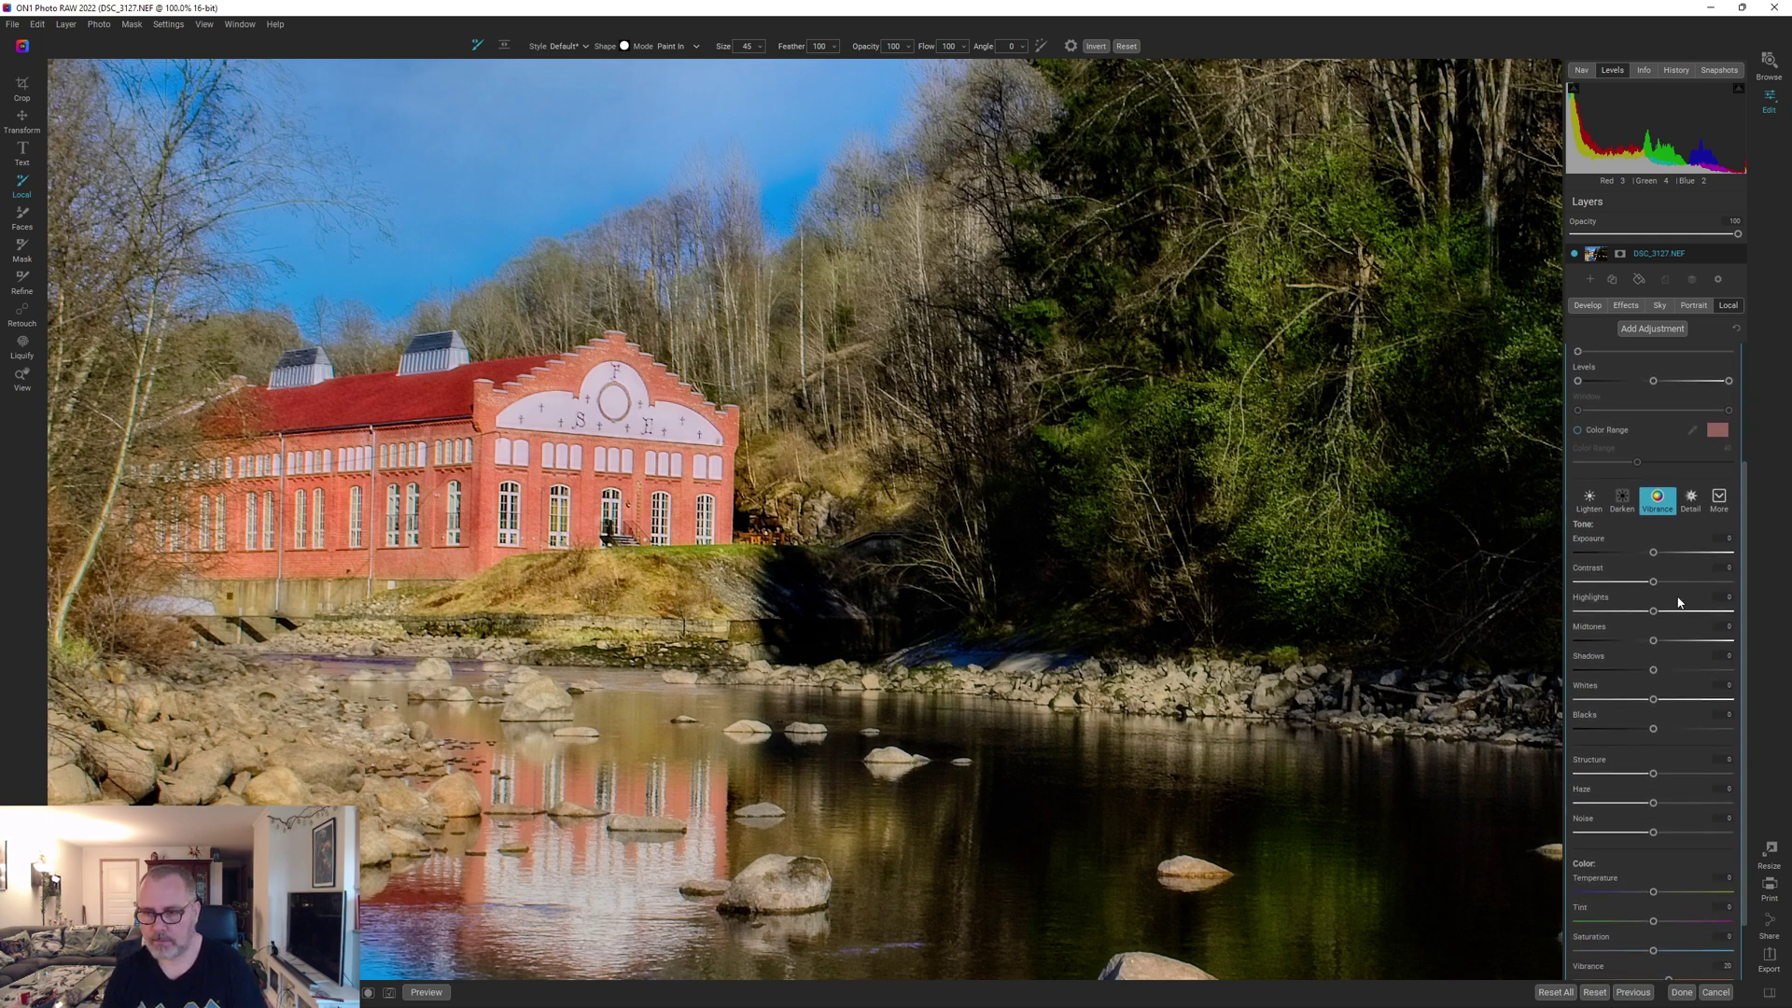
{"action": "left_click", "coordinate": [1670, 774]}
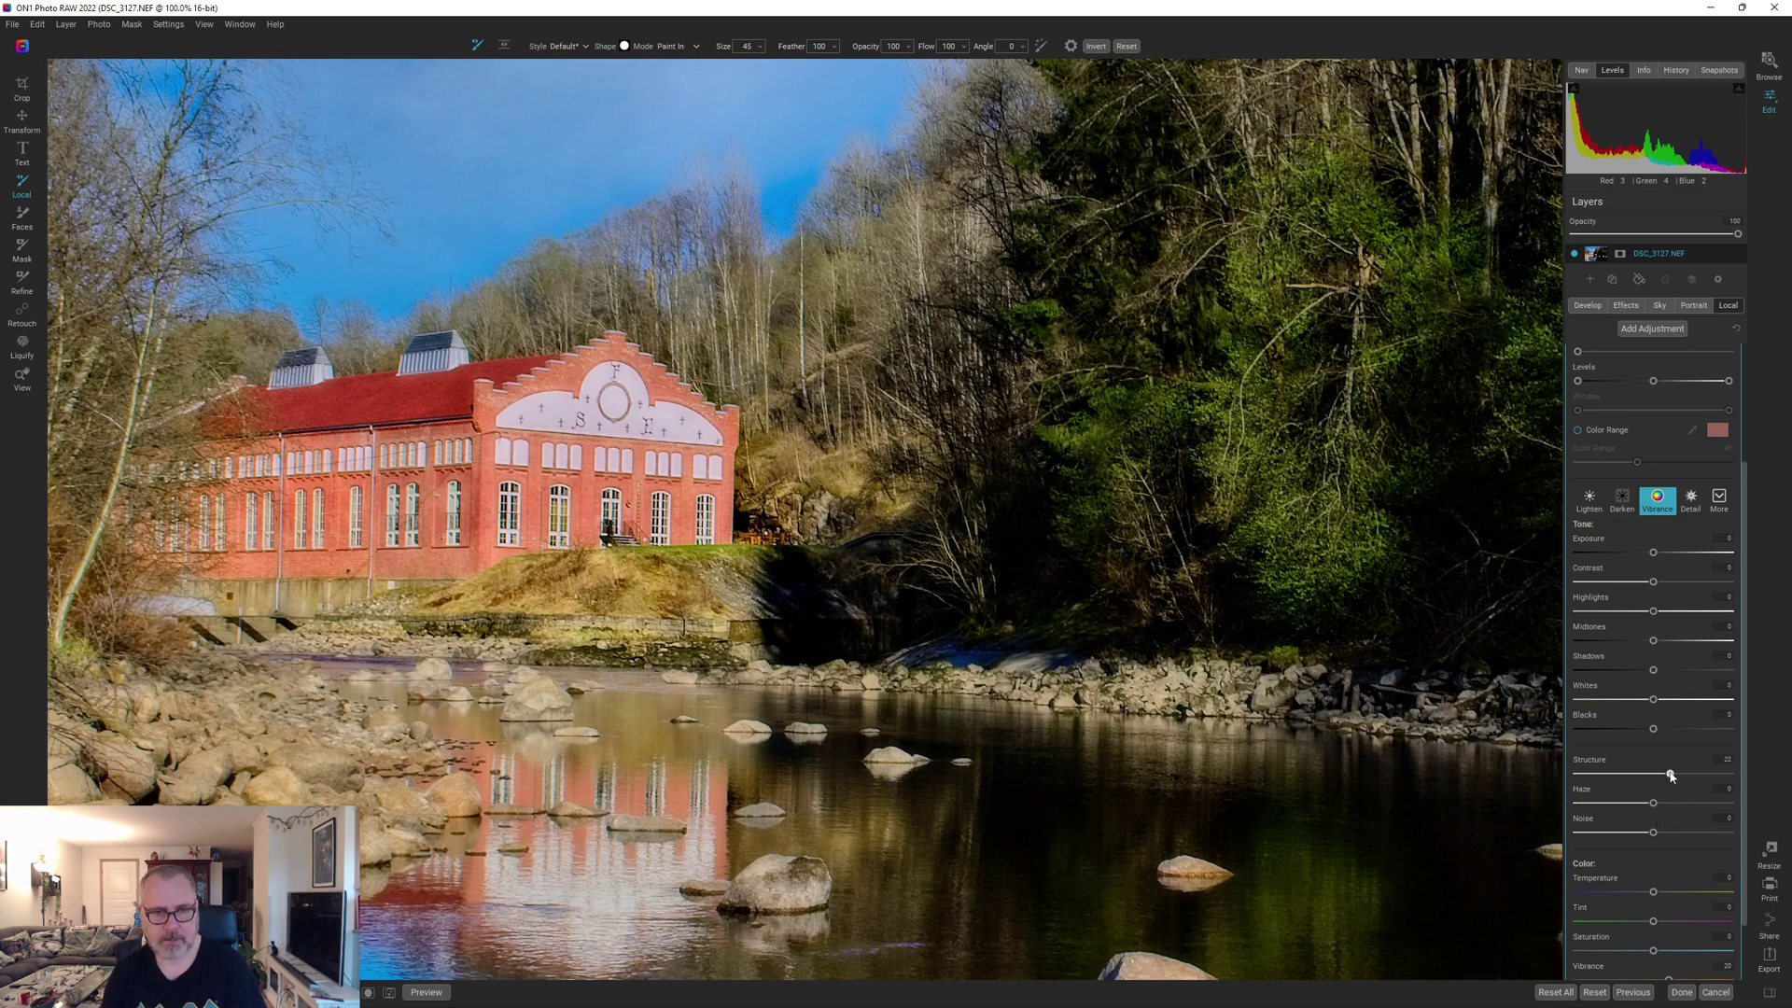
{"action": "mouse_move", "coordinate": [1670, 775]}
{"action": "left_mouse_down"}
{"action": "mouse_move", "coordinate": [1691, 773]}
{"action": "mouse_move", "coordinate": [1667, 782]}
{"action": "left_mouse_up"}
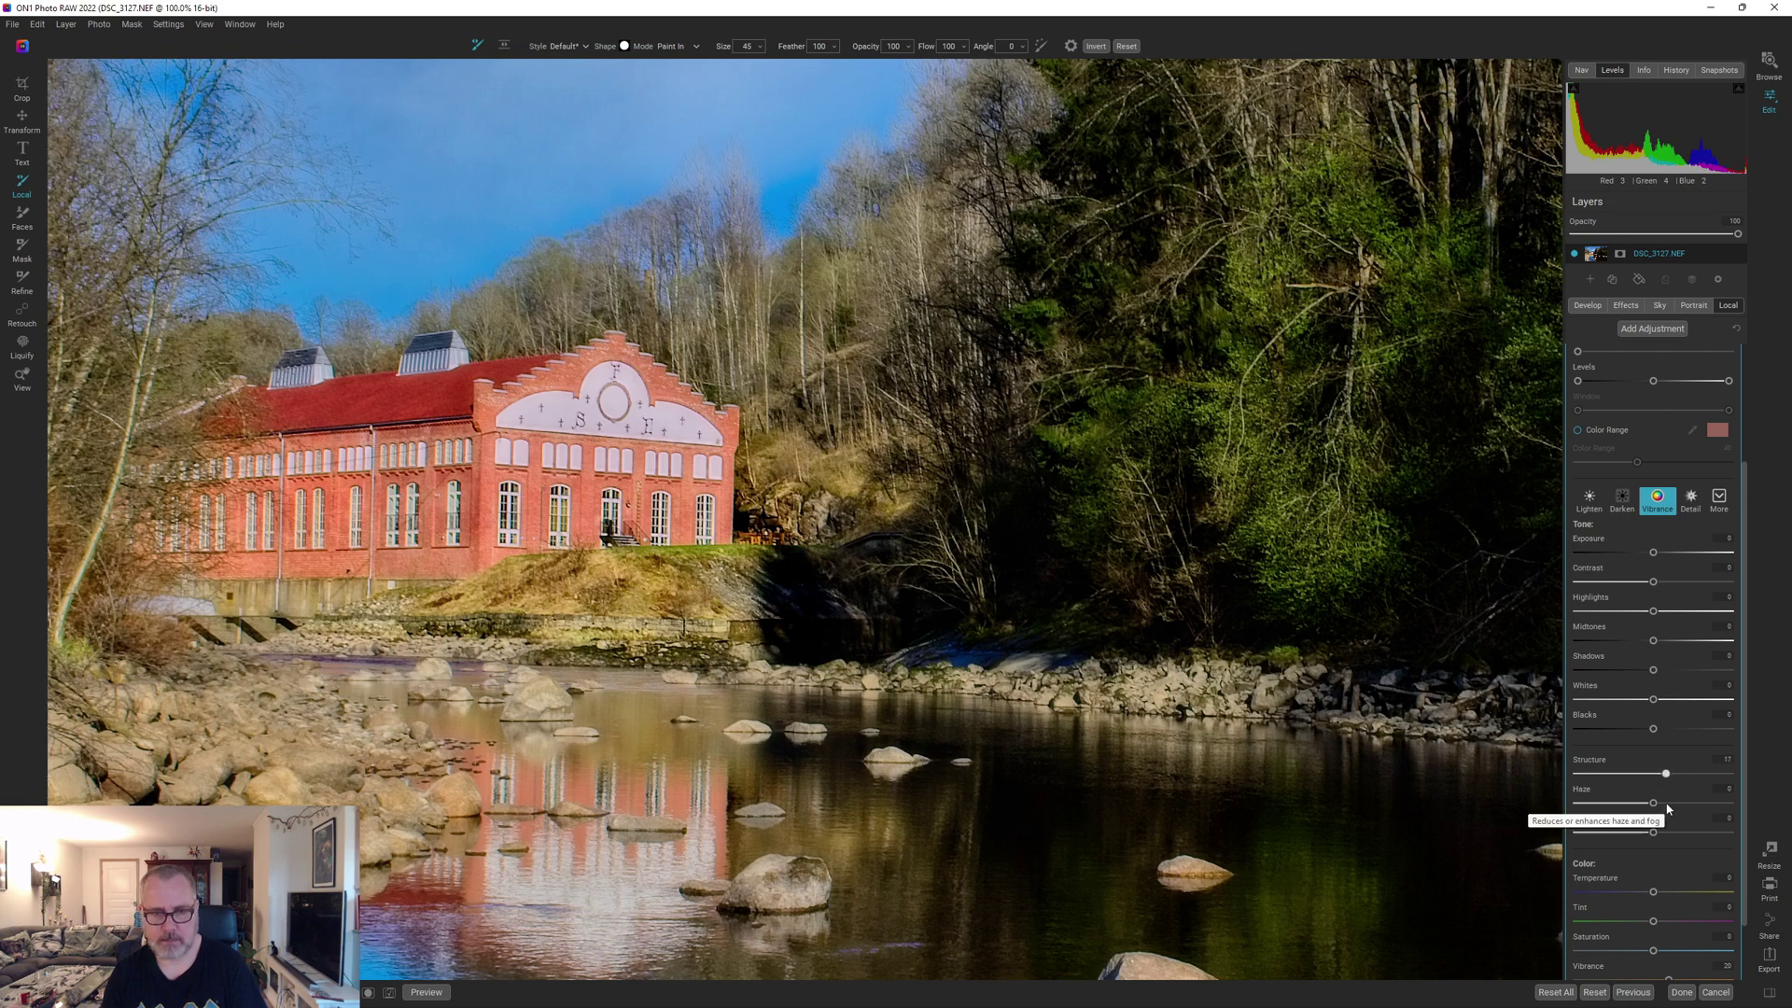
Try a magenta tint on the building, reset Tint to 0, and raise Saturation to 4
{"action": "left_click", "coordinate": [1668, 922]}
{"action": "left_click_drag", "start_coordinate": [1667, 924], "coordinate": [1665, 924]}
{"action": "double_click", "coordinate": [1582, 912]}
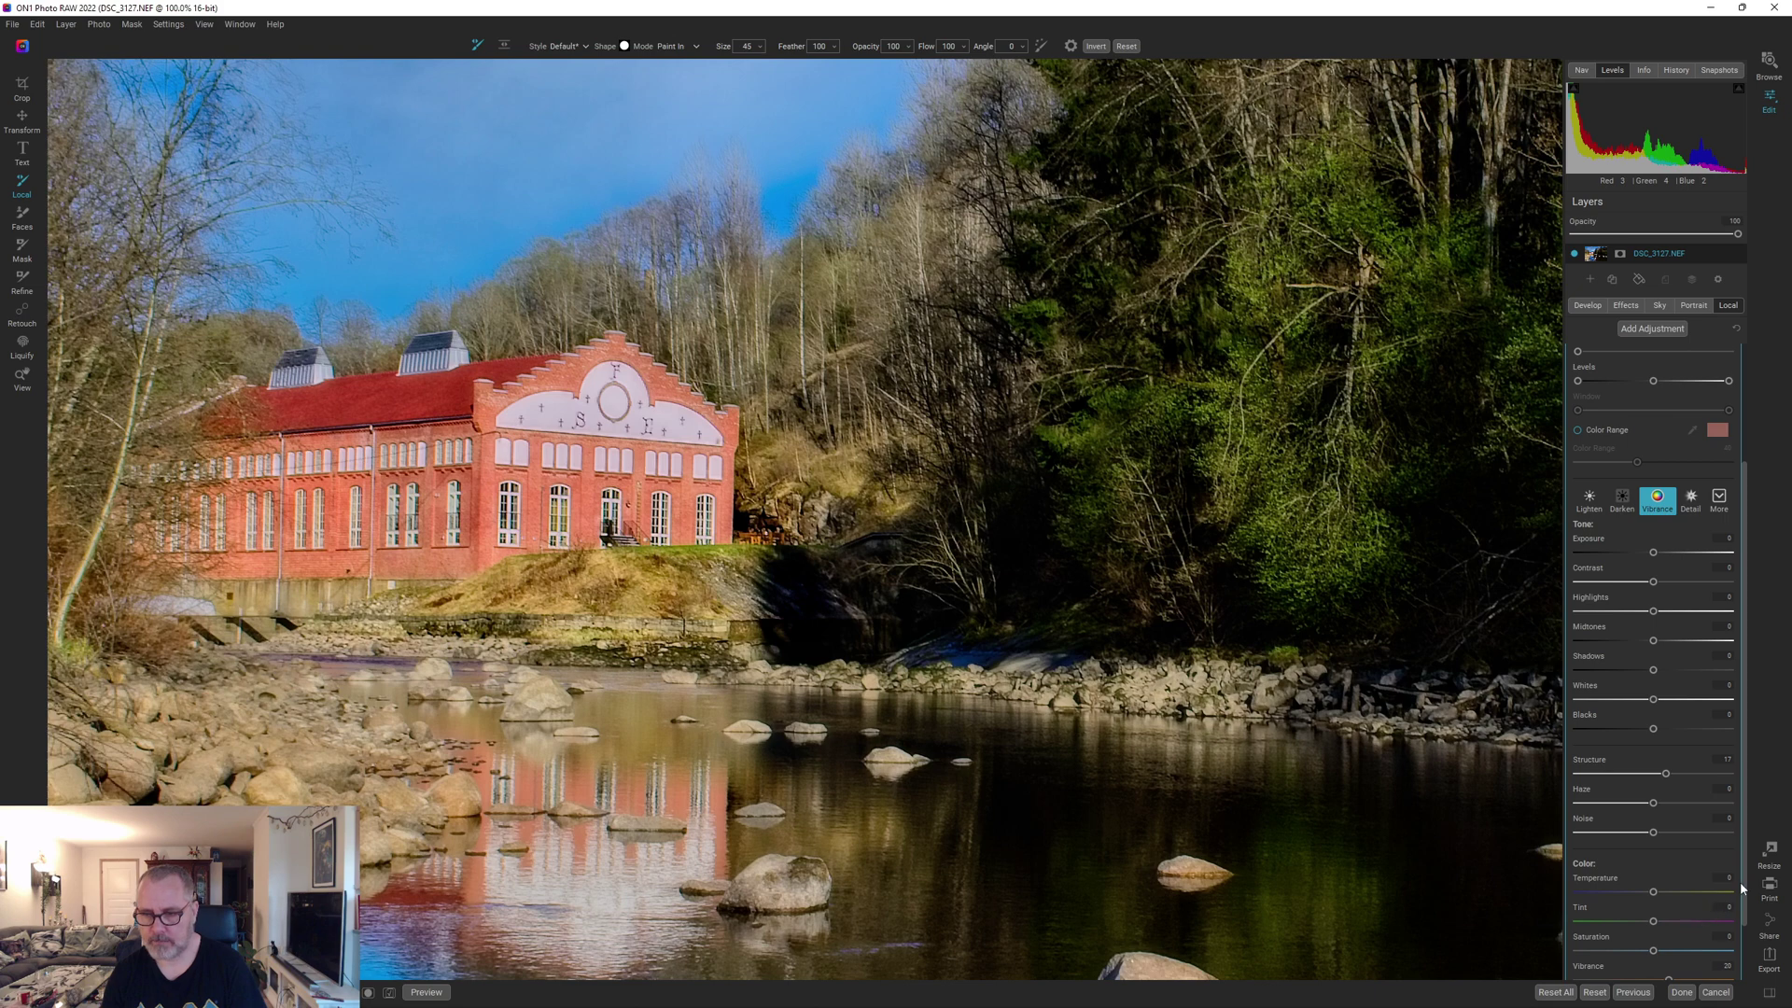
{"action": "scroll", "coordinate": [1741, 889], "scroll_direction": "down", "scroll_amount": 2}
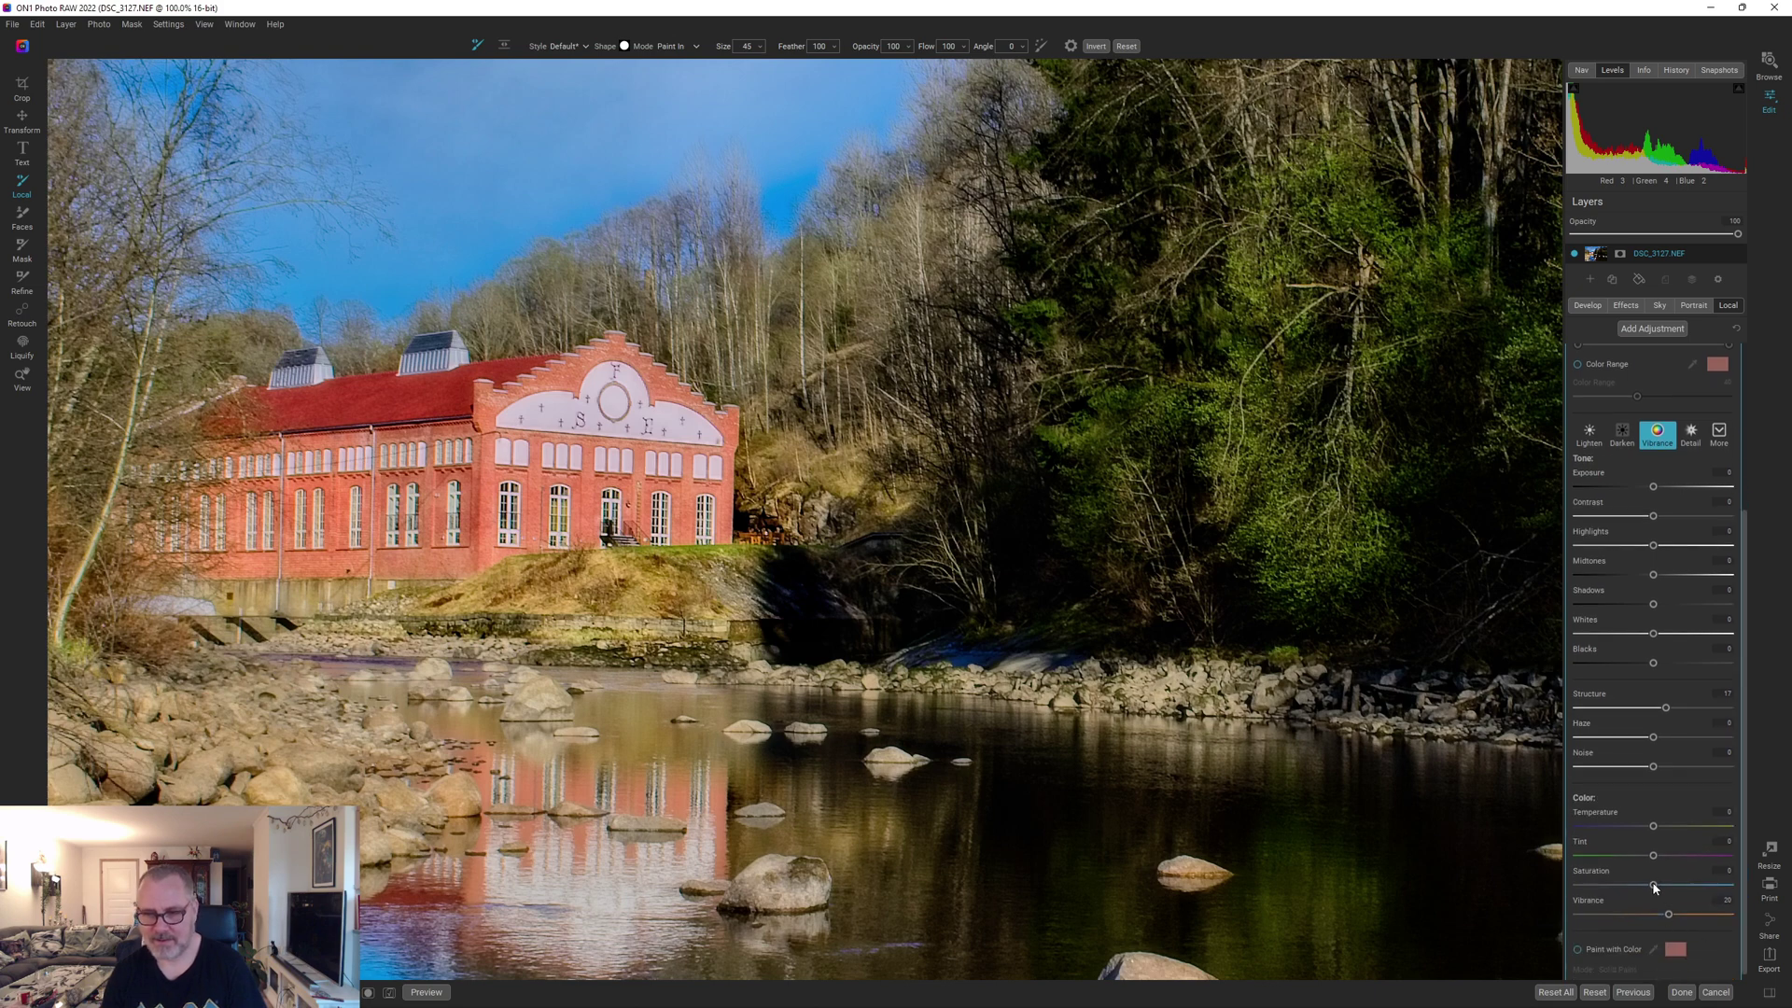
{"action": "left_click_drag", "start_coordinate": [1654, 887], "coordinate": [1659, 887]}
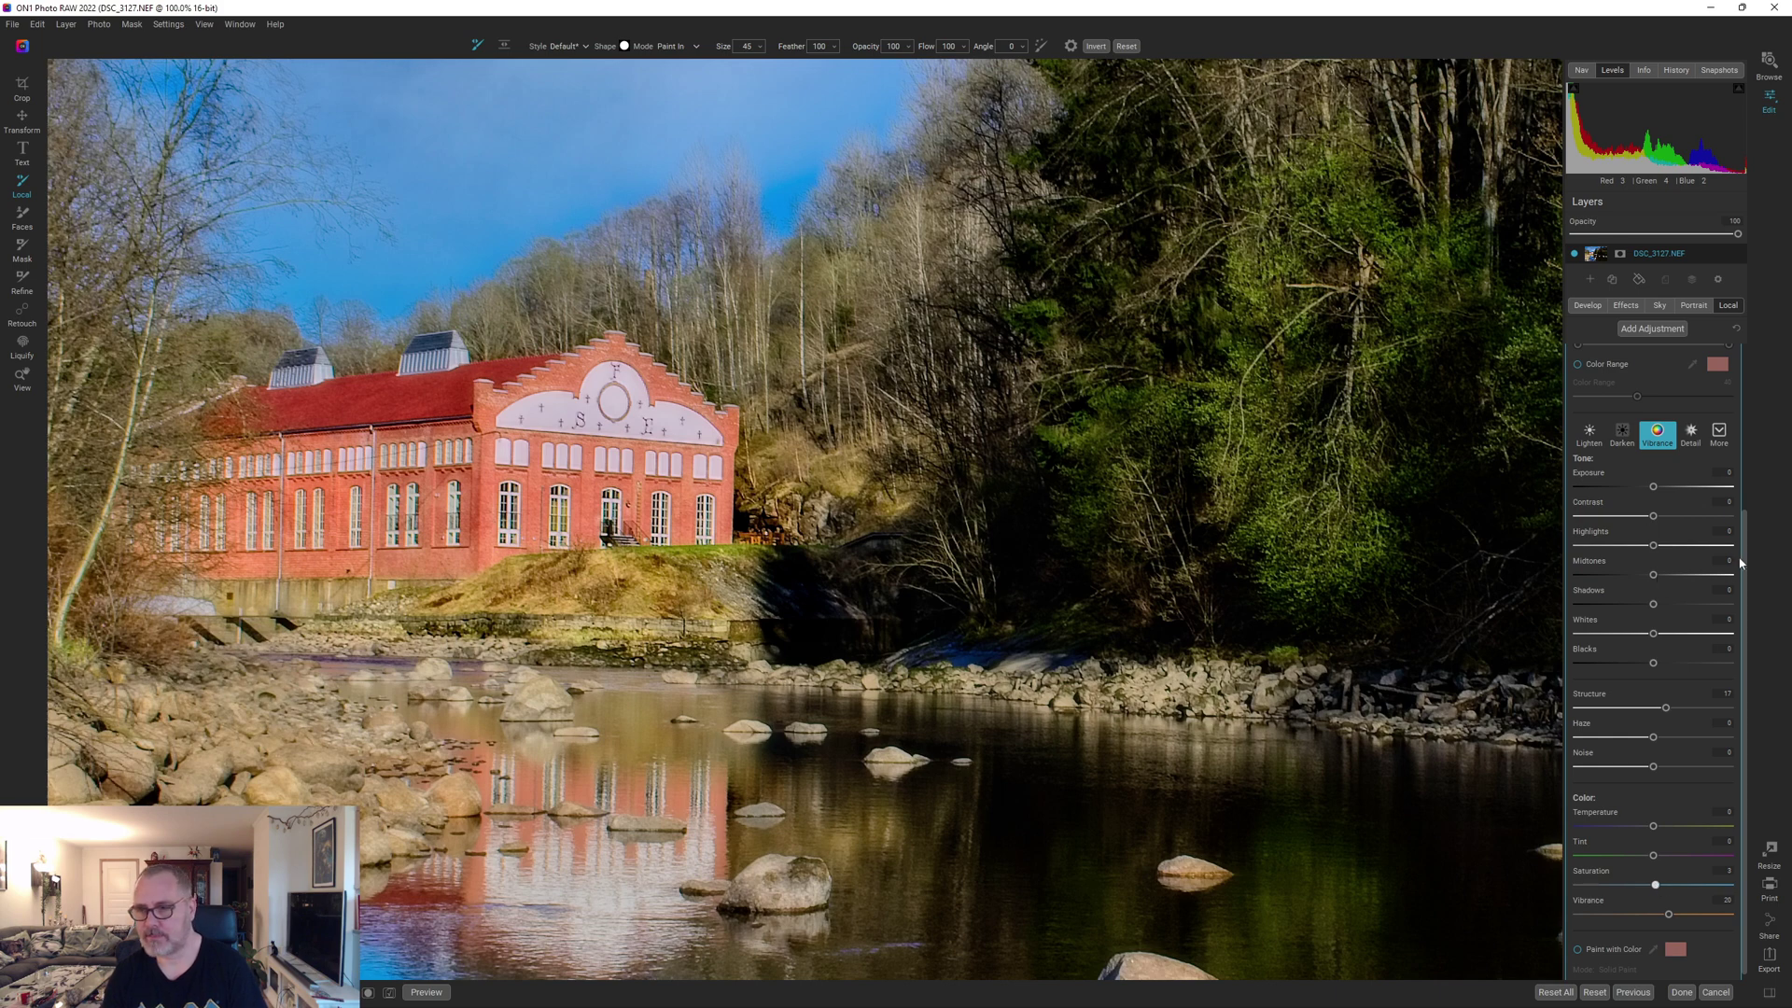
{"action": "left_click_drag", "start_coordinate": [1747, 549], "coordinate": [1725, 387]}
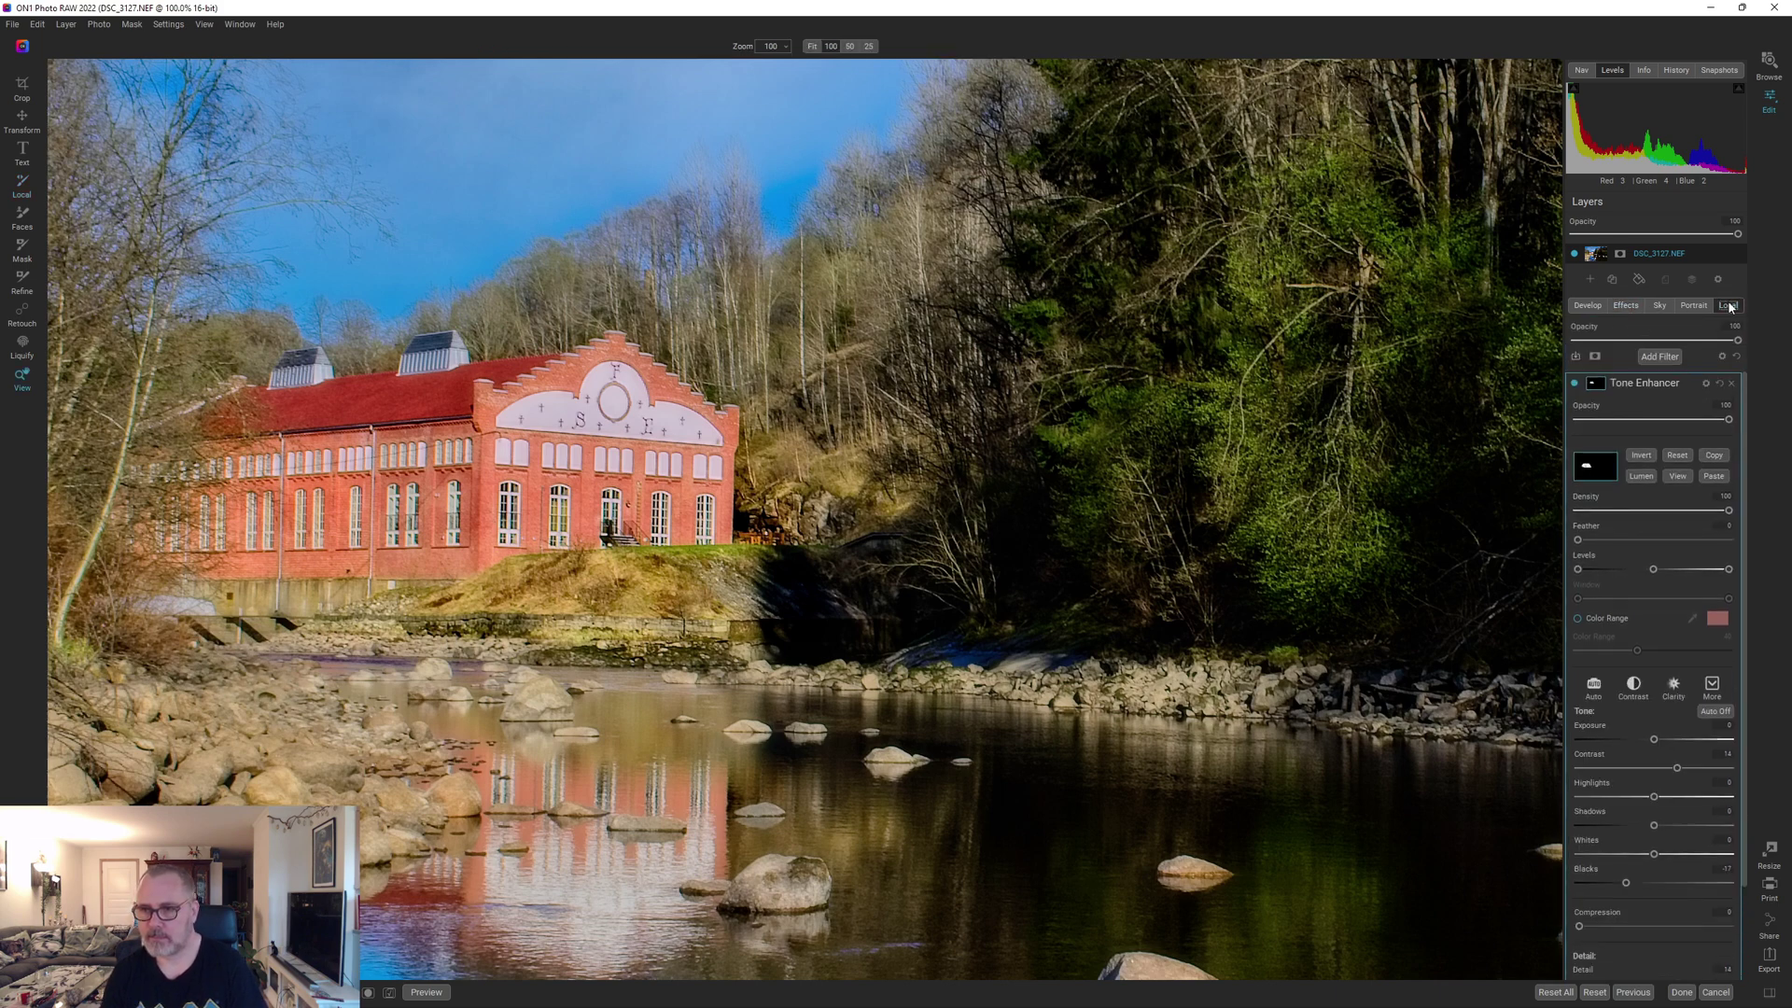
Return to the Tone Enhancer, Glow and Dynamic Contrast stack and fit the whole photo (Ctrl+0)
{"action": "left_click", "coordinate": [1626, 305]}
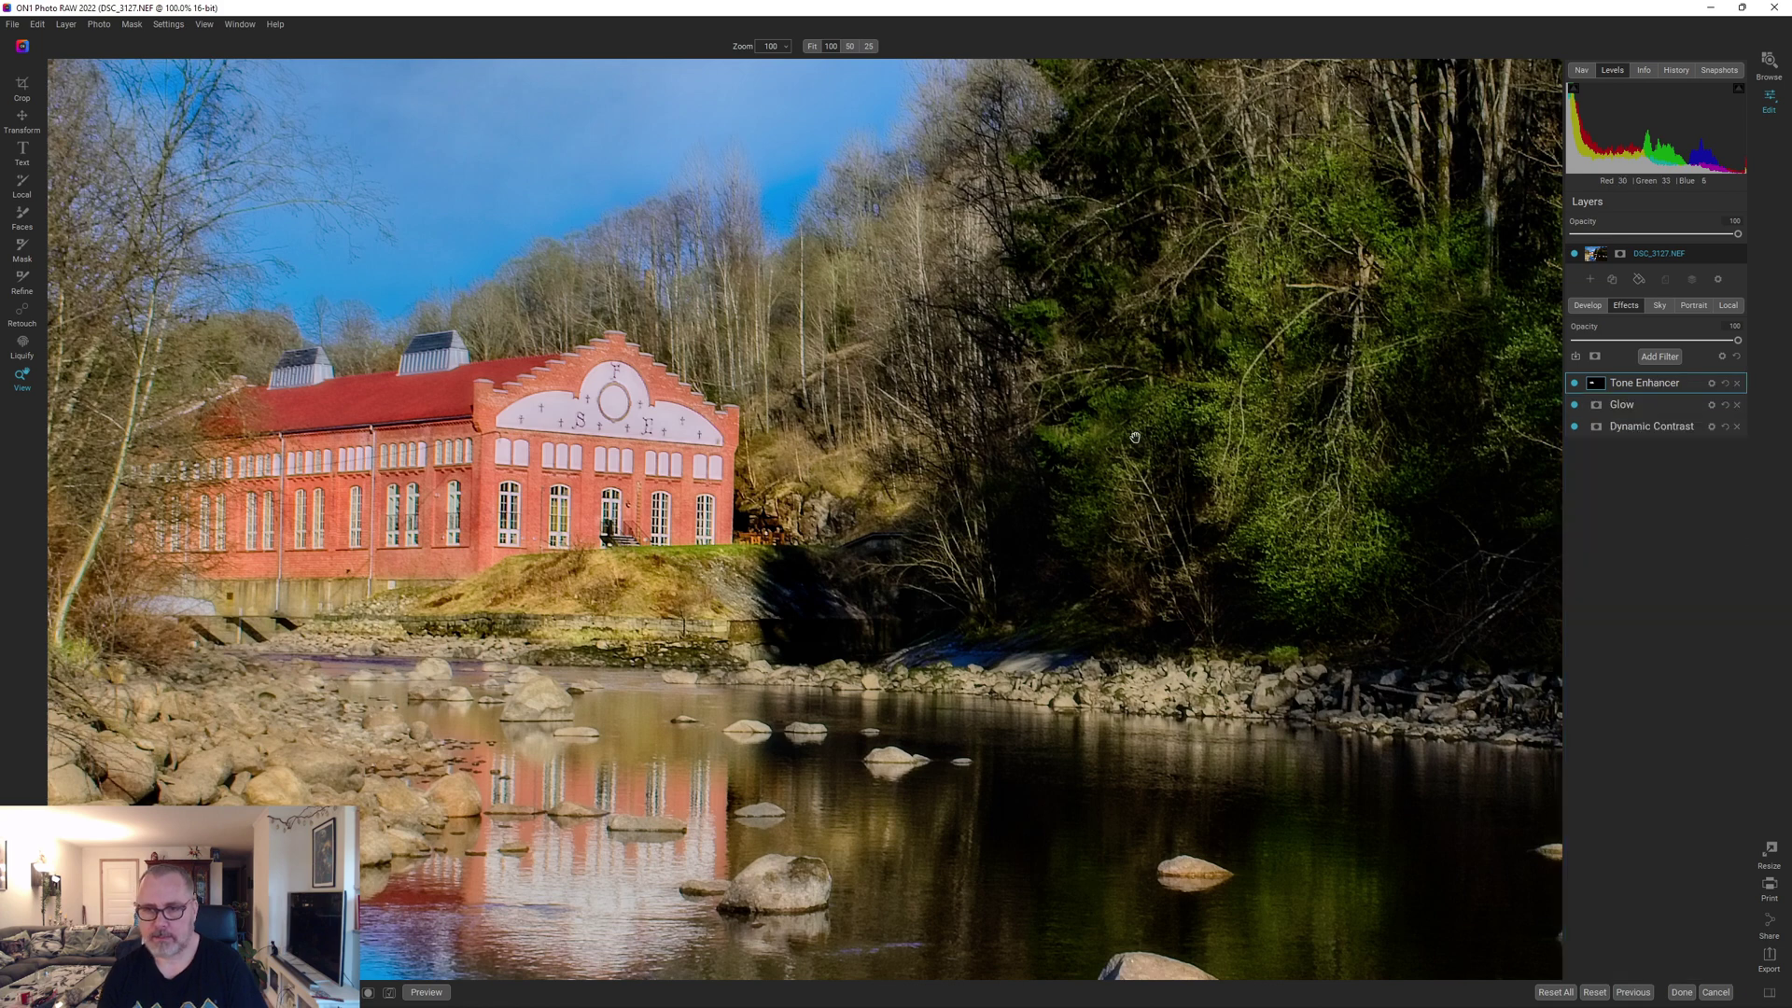
{"action": "key", "text": "ctrl+0"}
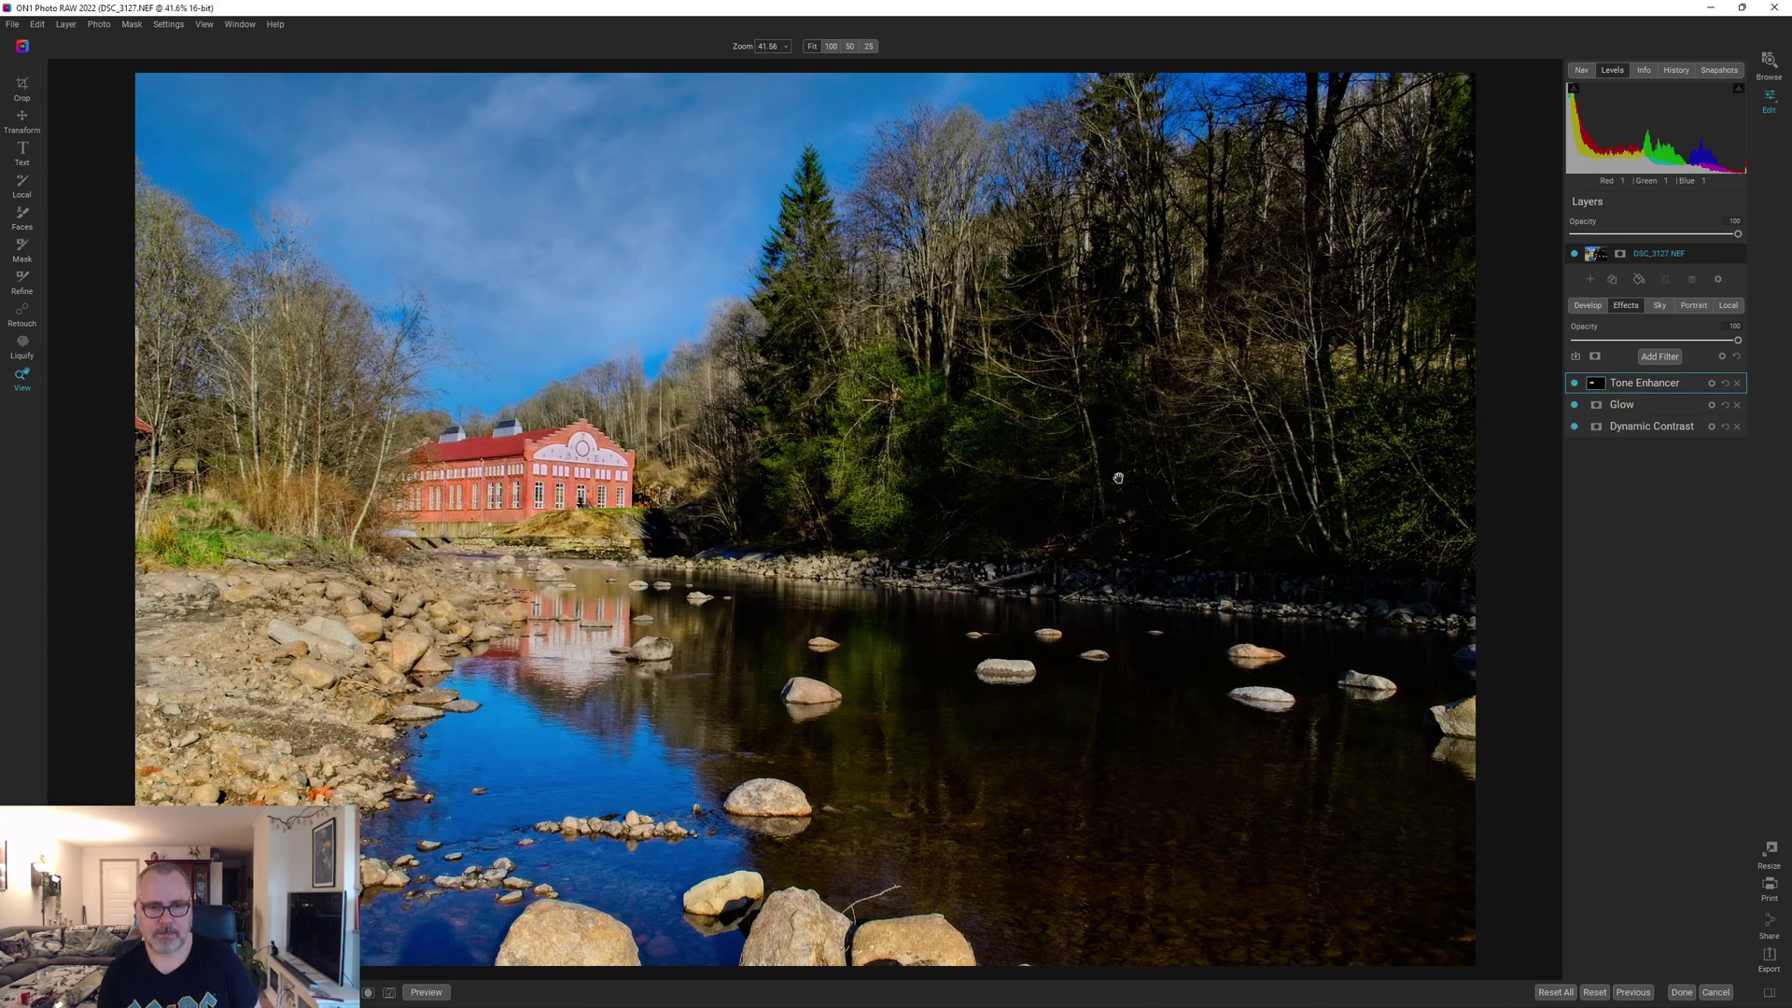
Add a Vignette filter with the Big Softy preset
{"action": "left_click", "coordinate": [1663, 357]}
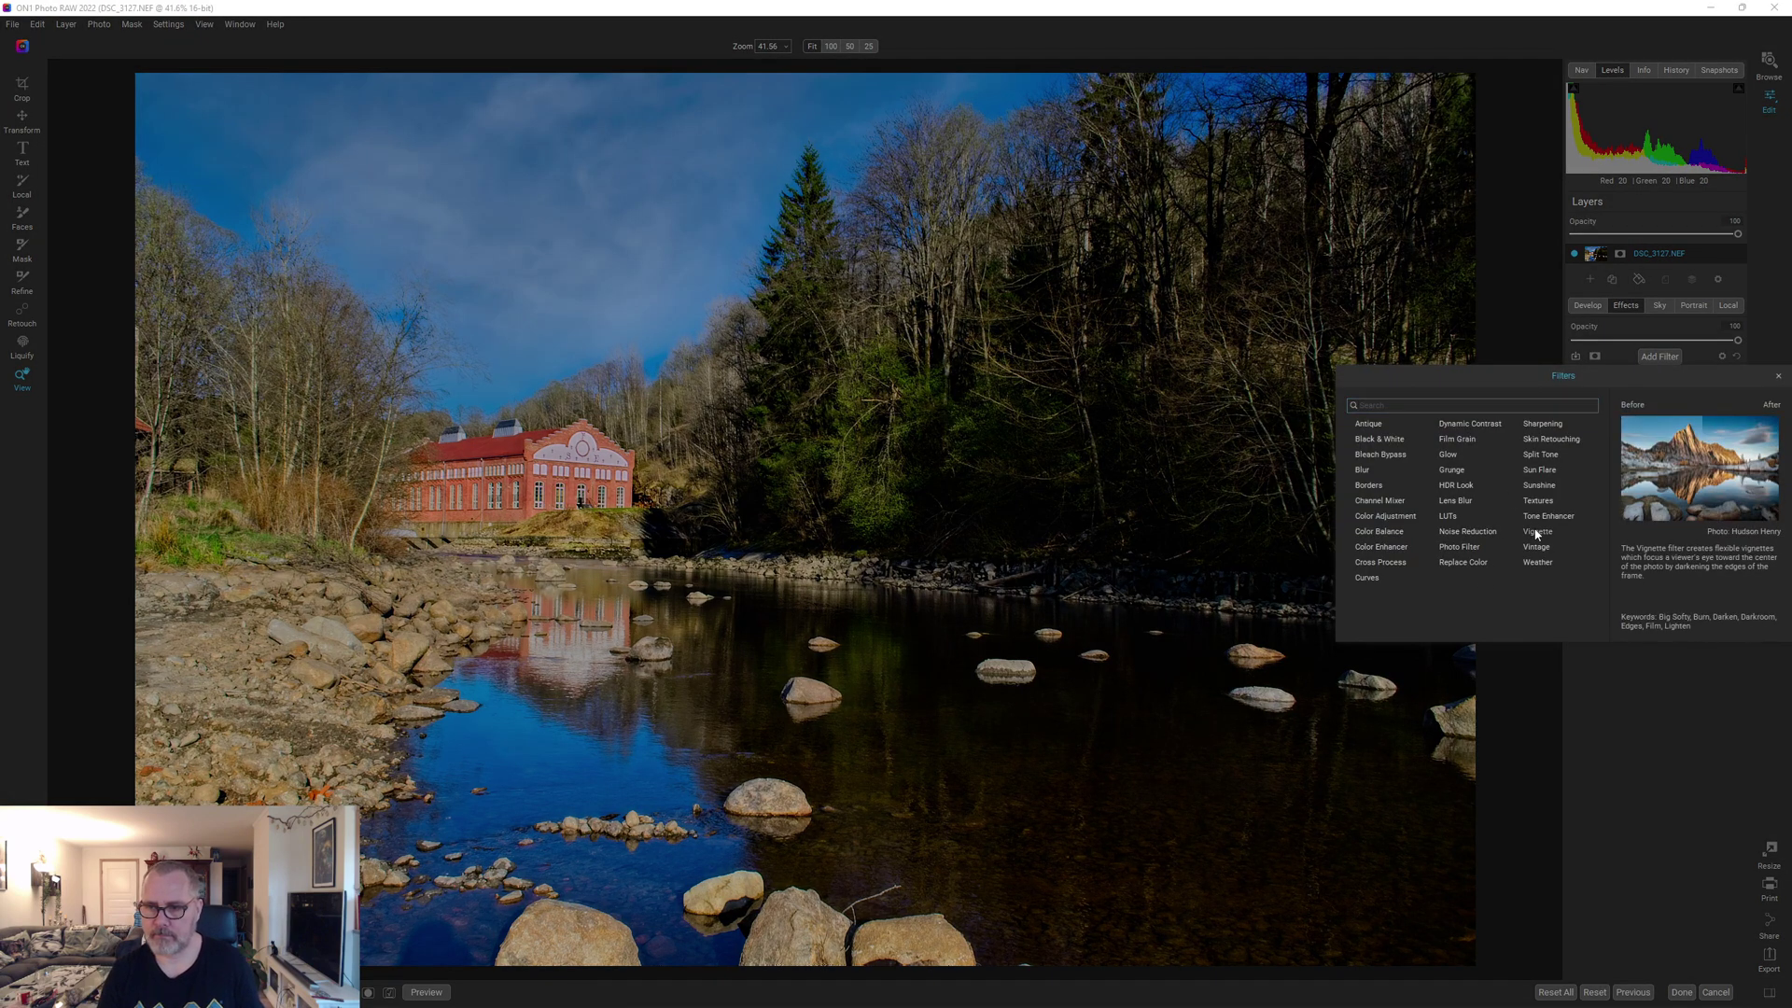
{"action": "left_click", "coordinate": [1767, 519]}
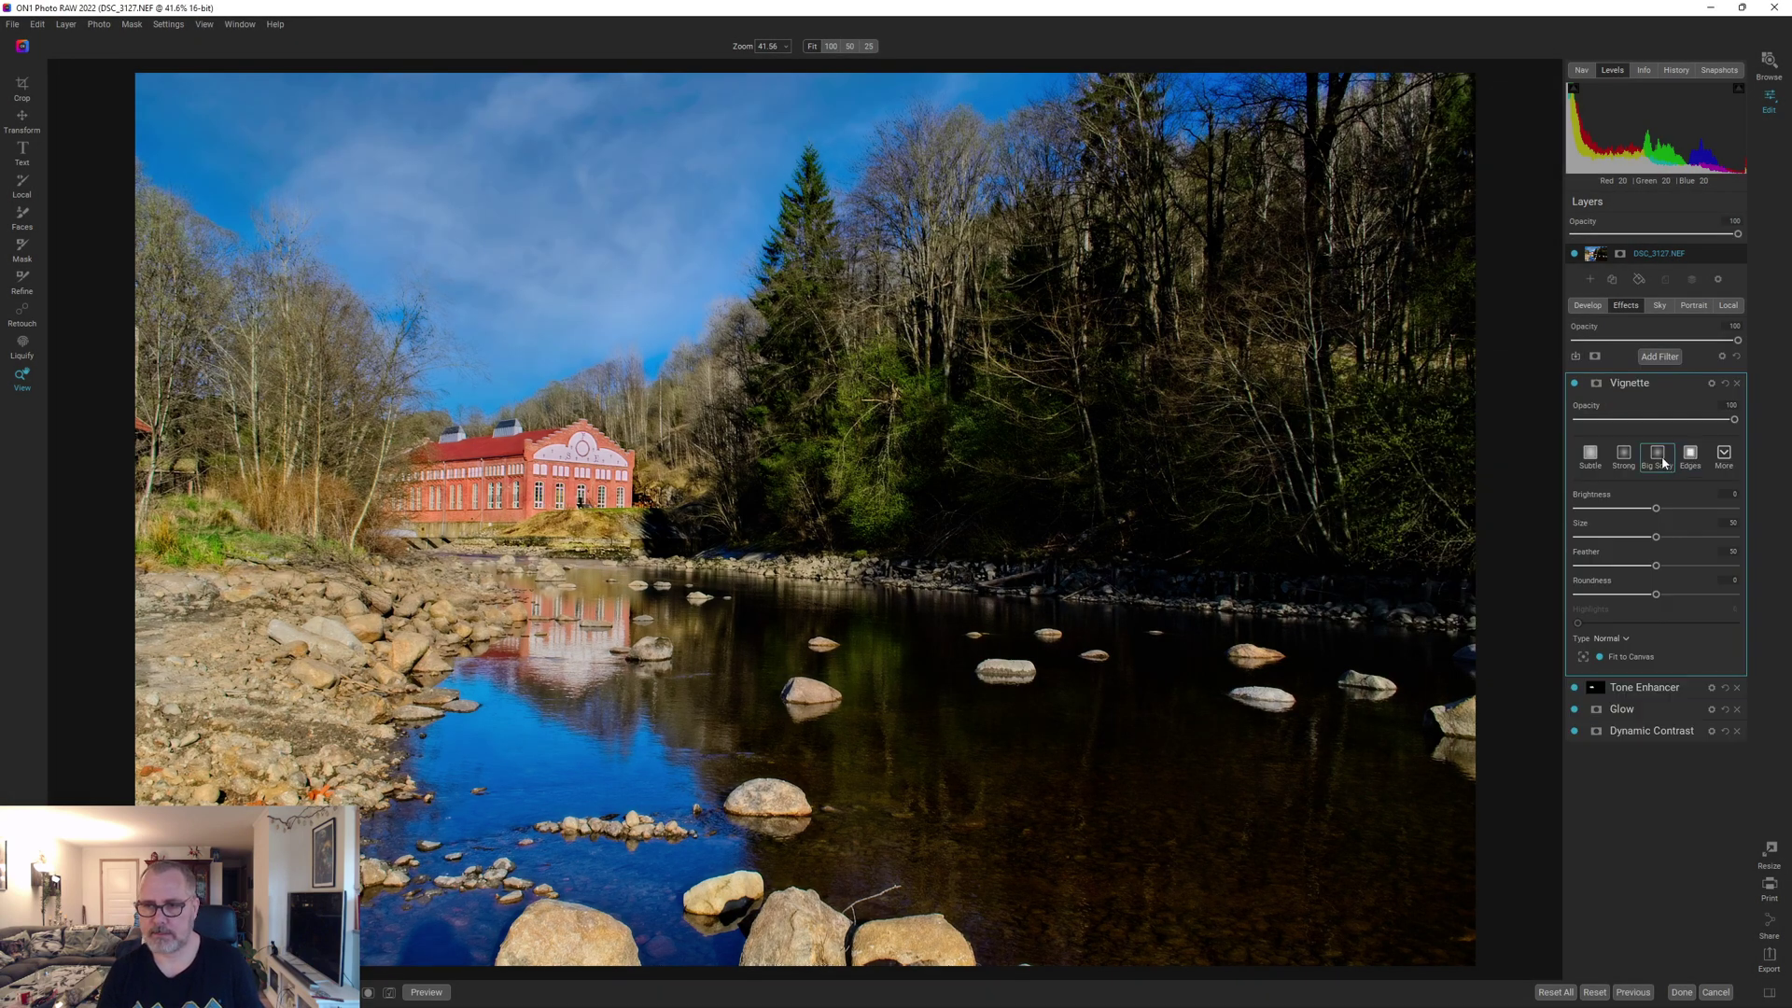
{"action": "left_click", "coordinate": [1658, 454]}
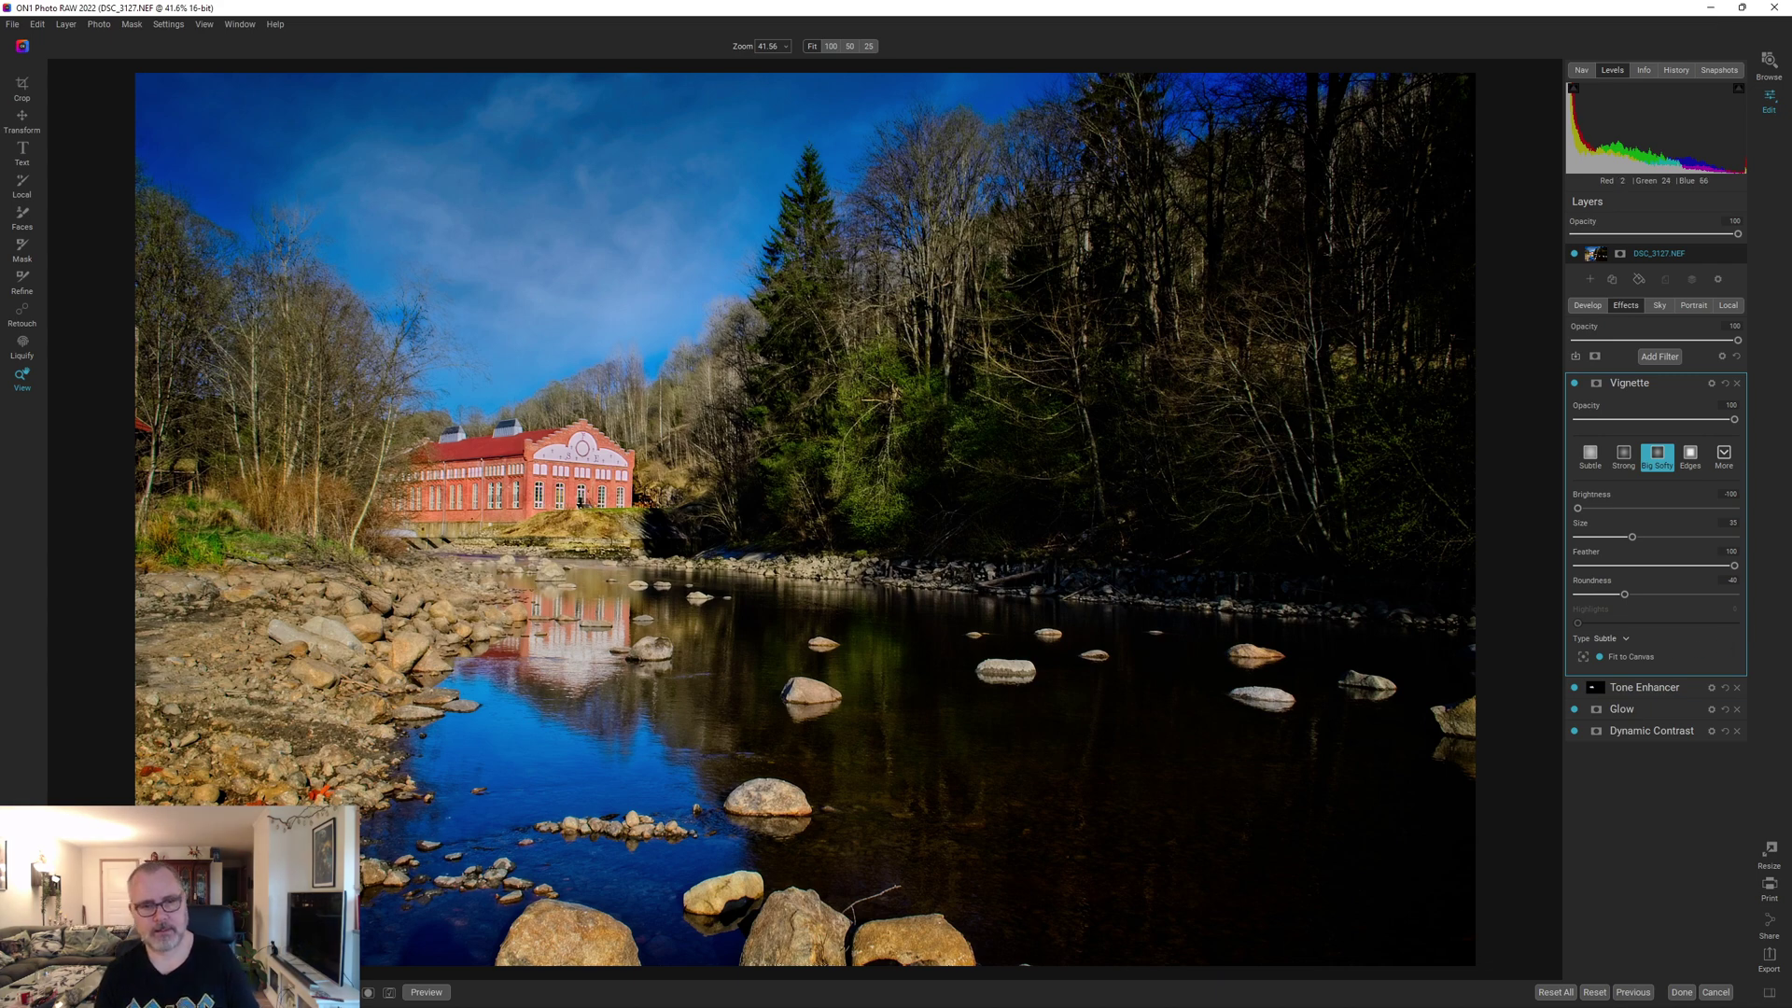
Compare the vignetted photo with the original using Preview and a split before/after view
{"action": "left_click", "coordinate": [425, 992]}
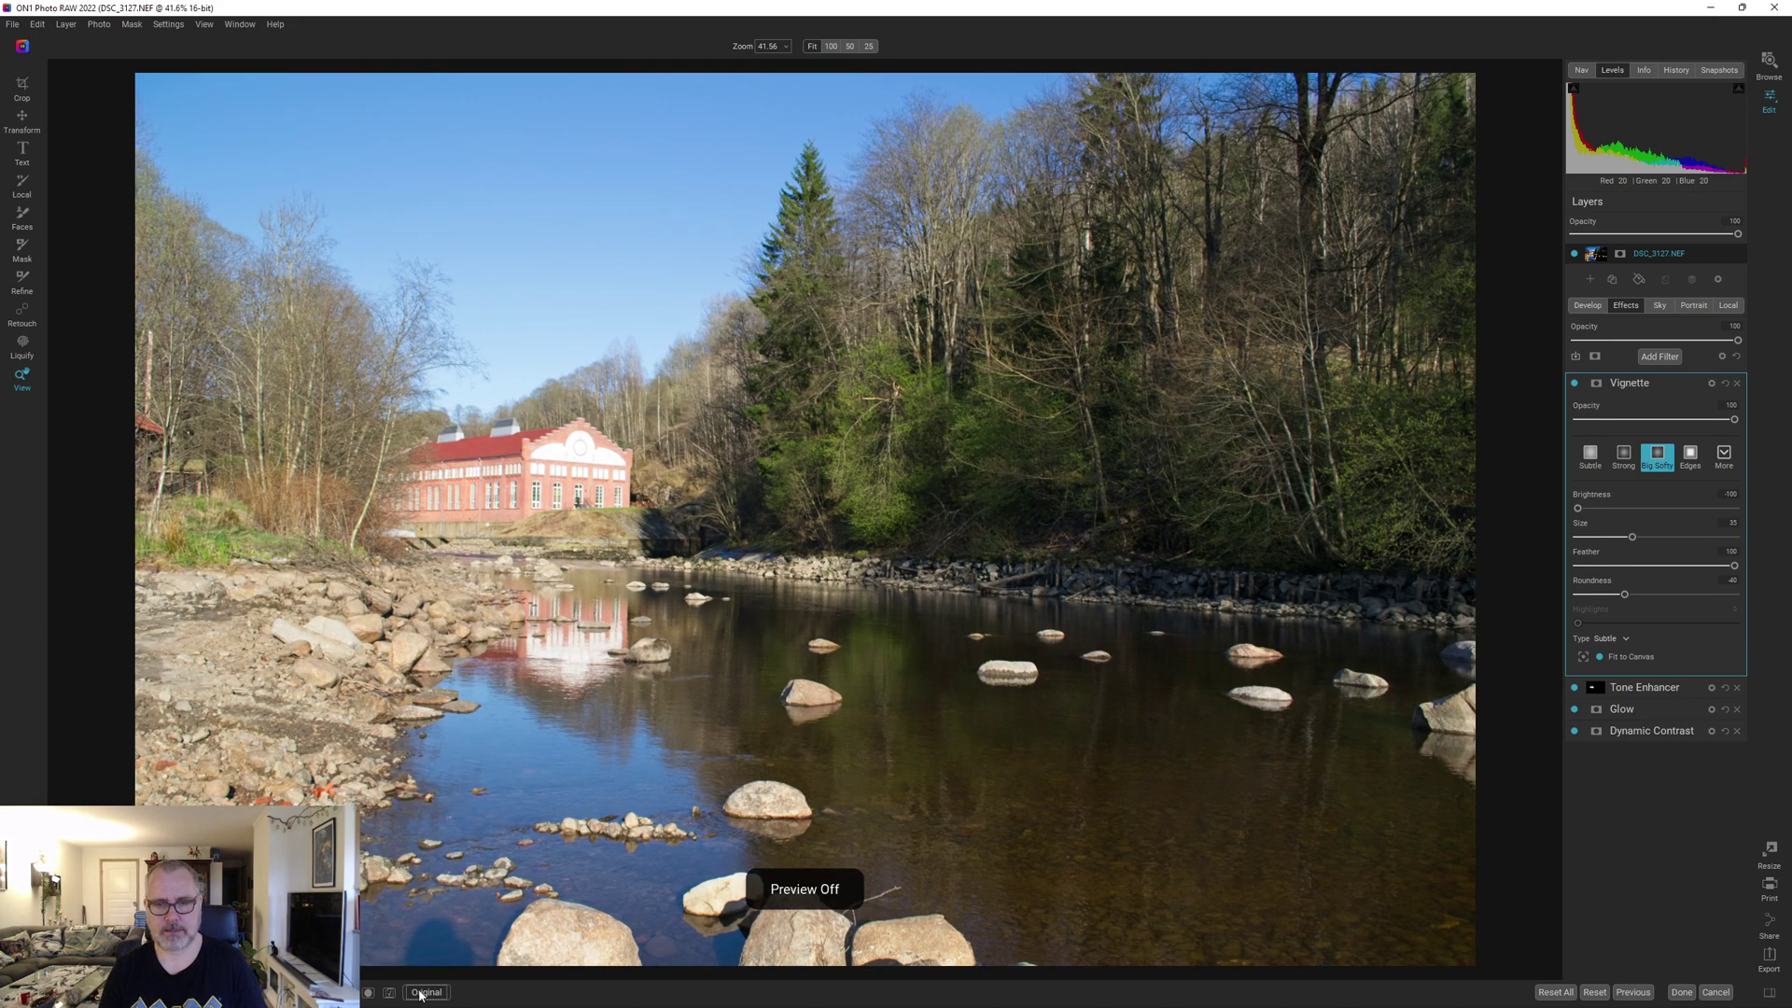
{"action": "left_click", "coordinate": [422, 993]}
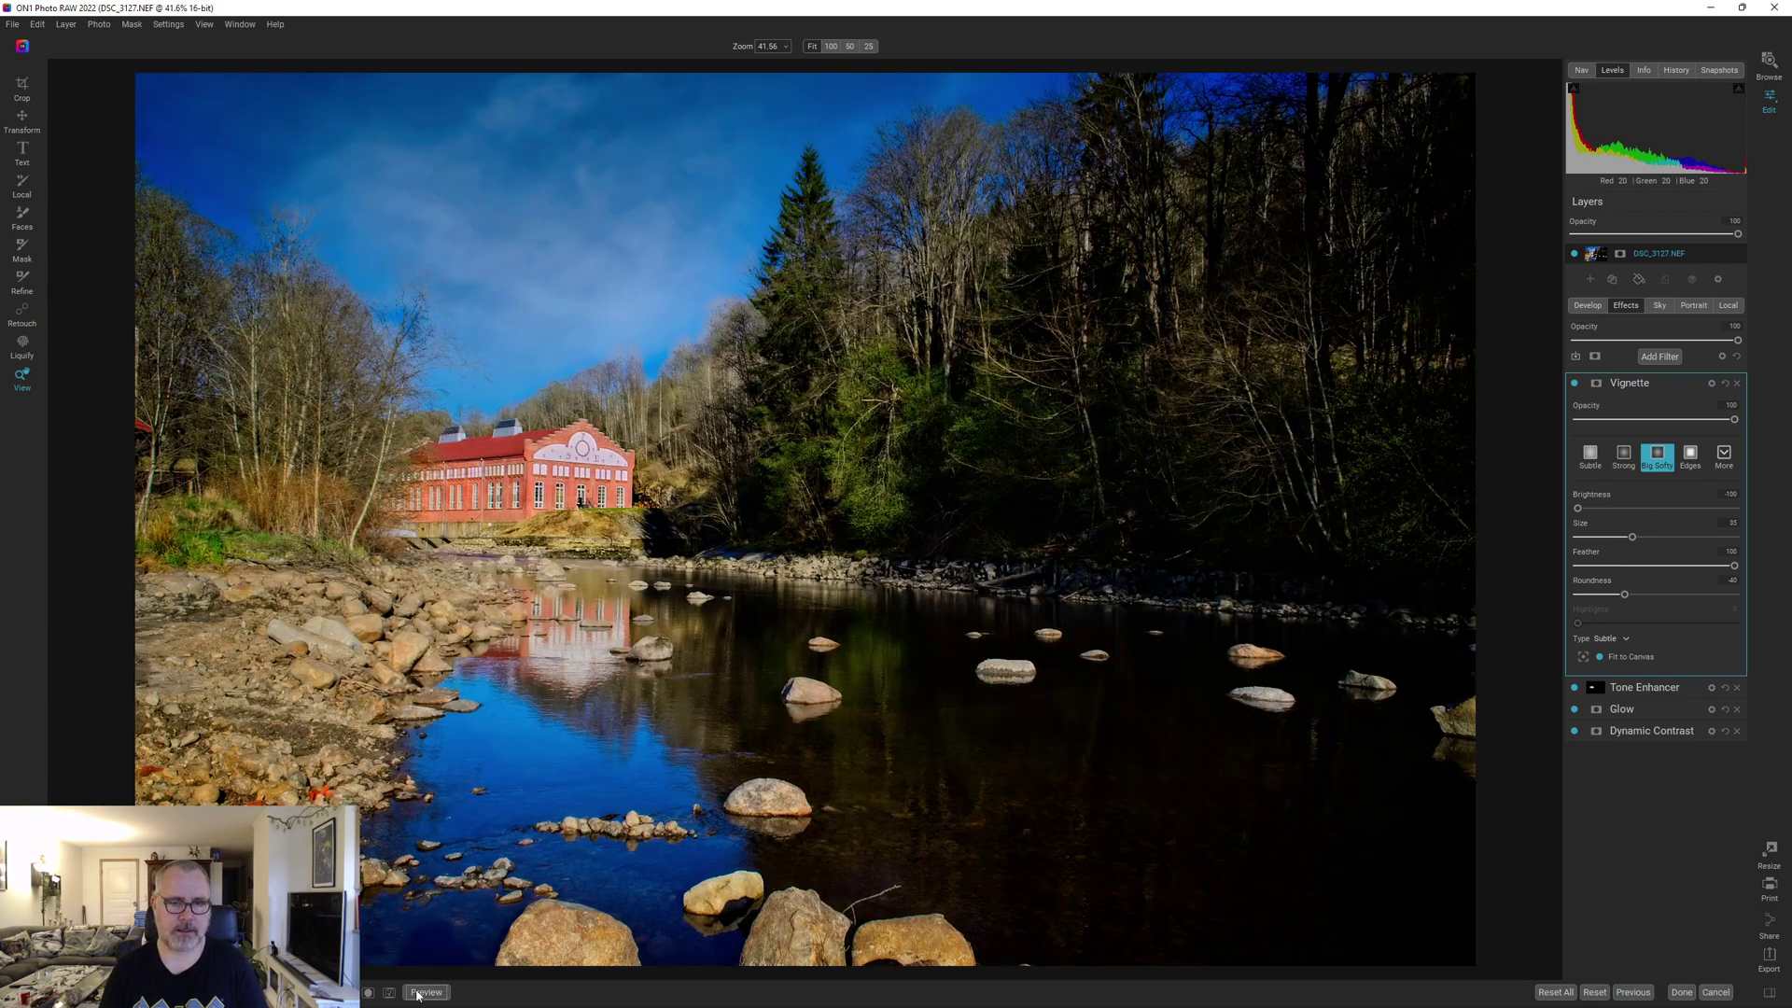
{"action": "left_click", "coordinate": [389, 992]}
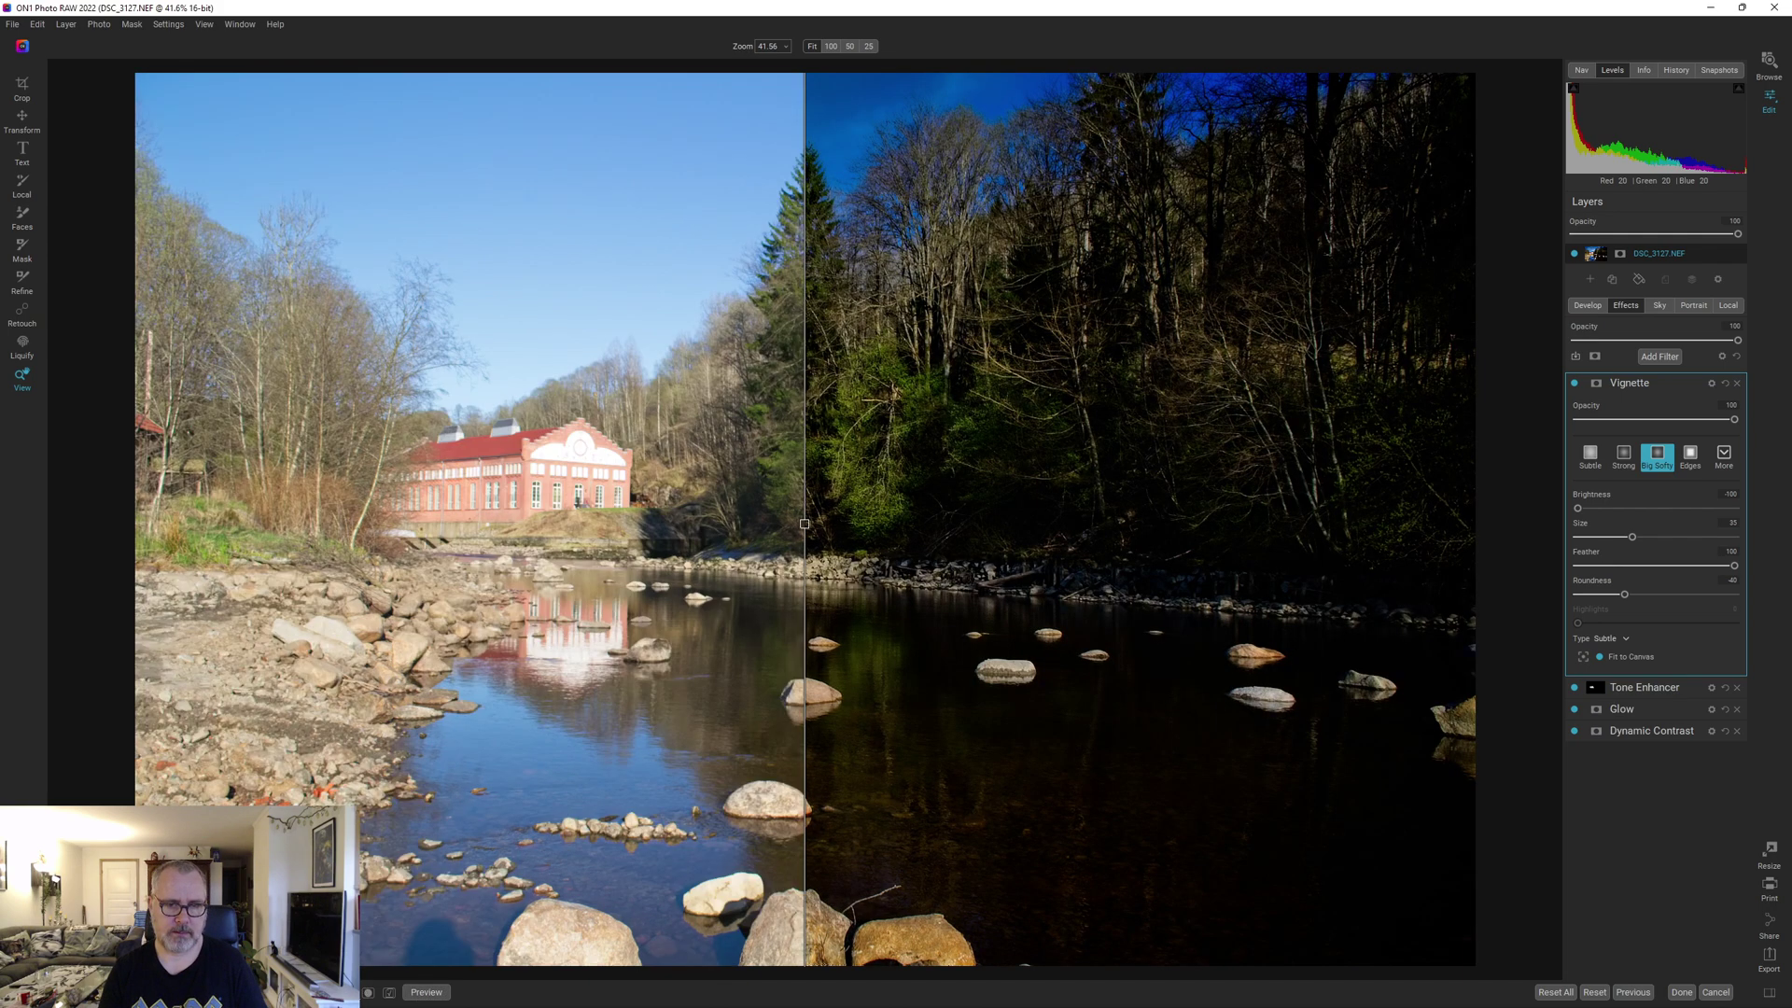
{"action": "left_click_drag", "start_coordinate": [805, 527], "coordinate": [0, 567]}
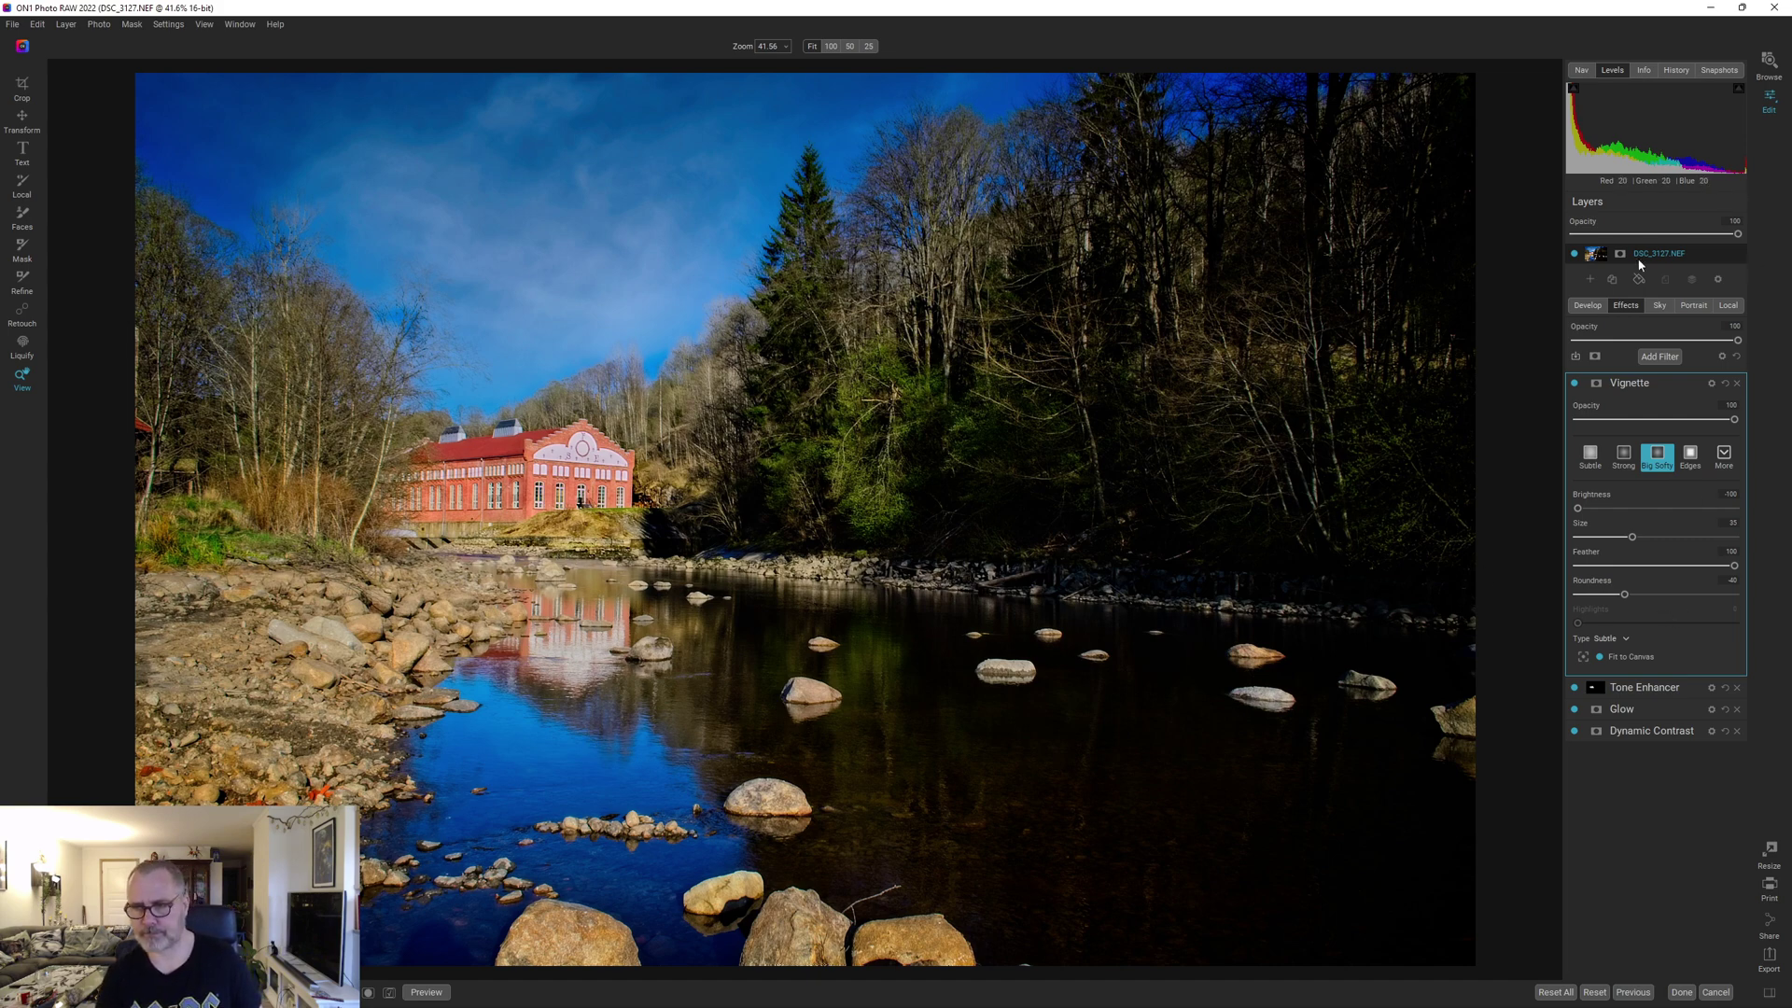
Brighten the Clouds 043 replacement sky from -16, settling its Brightness near -7
{"action": "left_click", "coordinate": [1588, 306]}
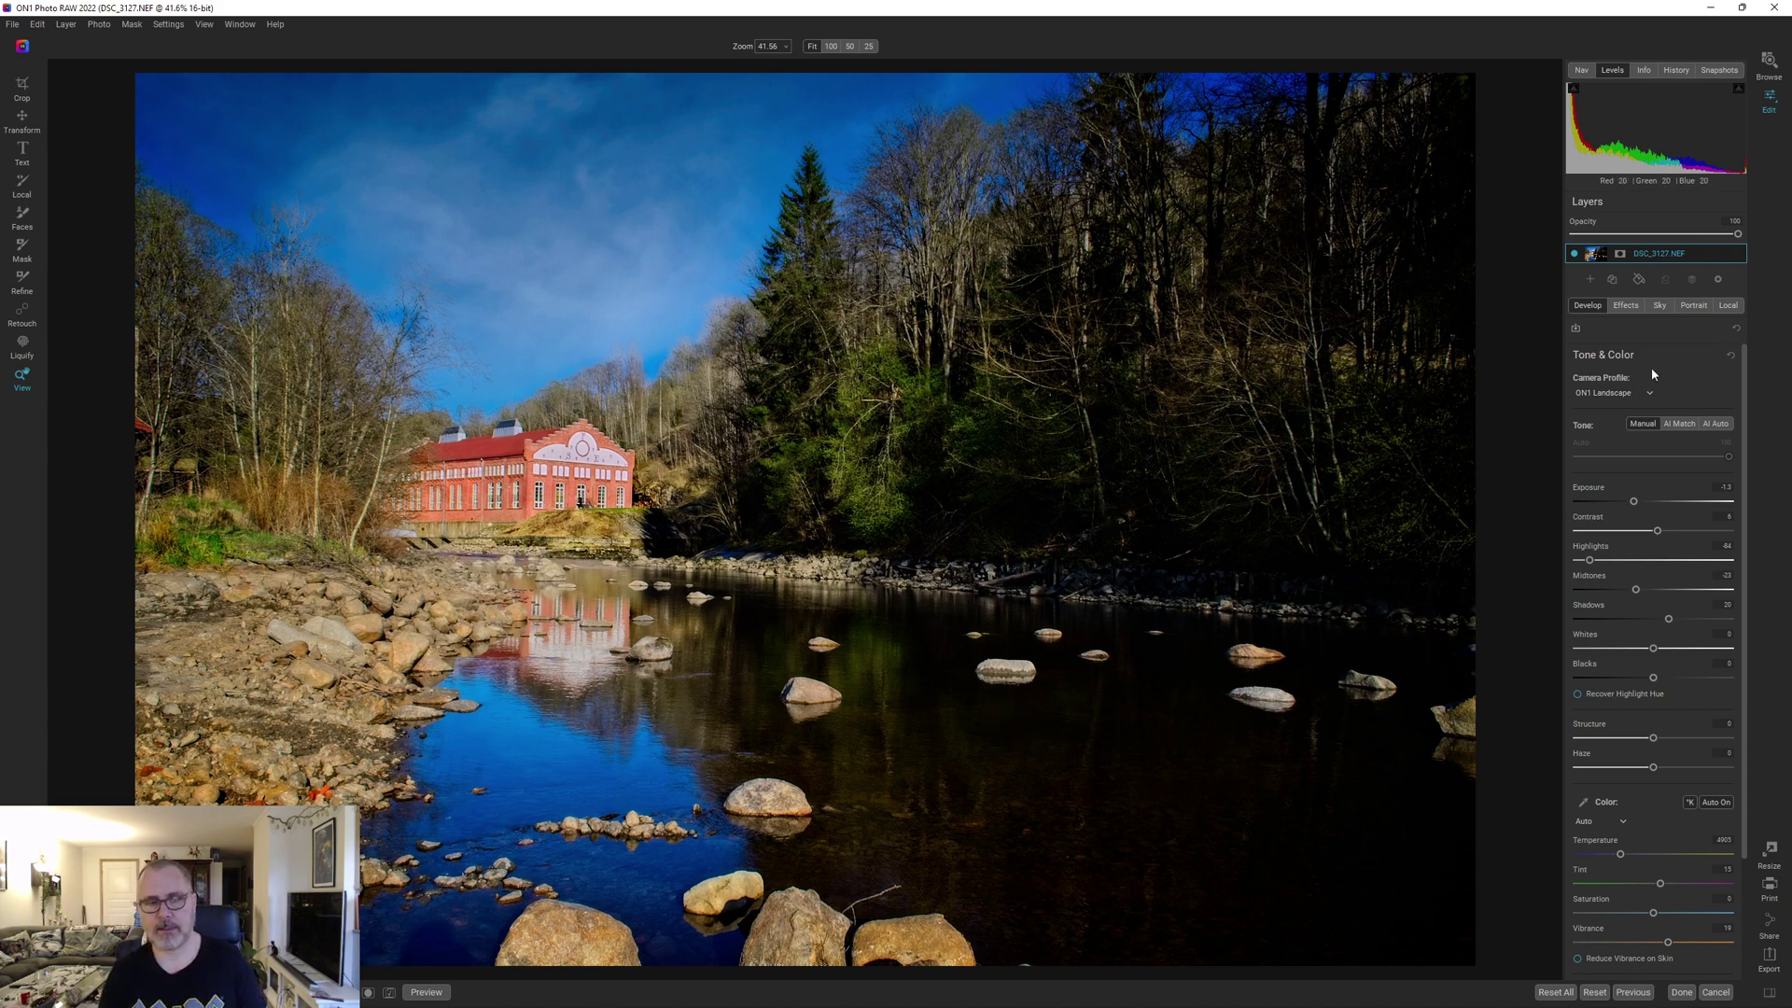
{"action": "left_click", "coordinate": [1659, 307]}
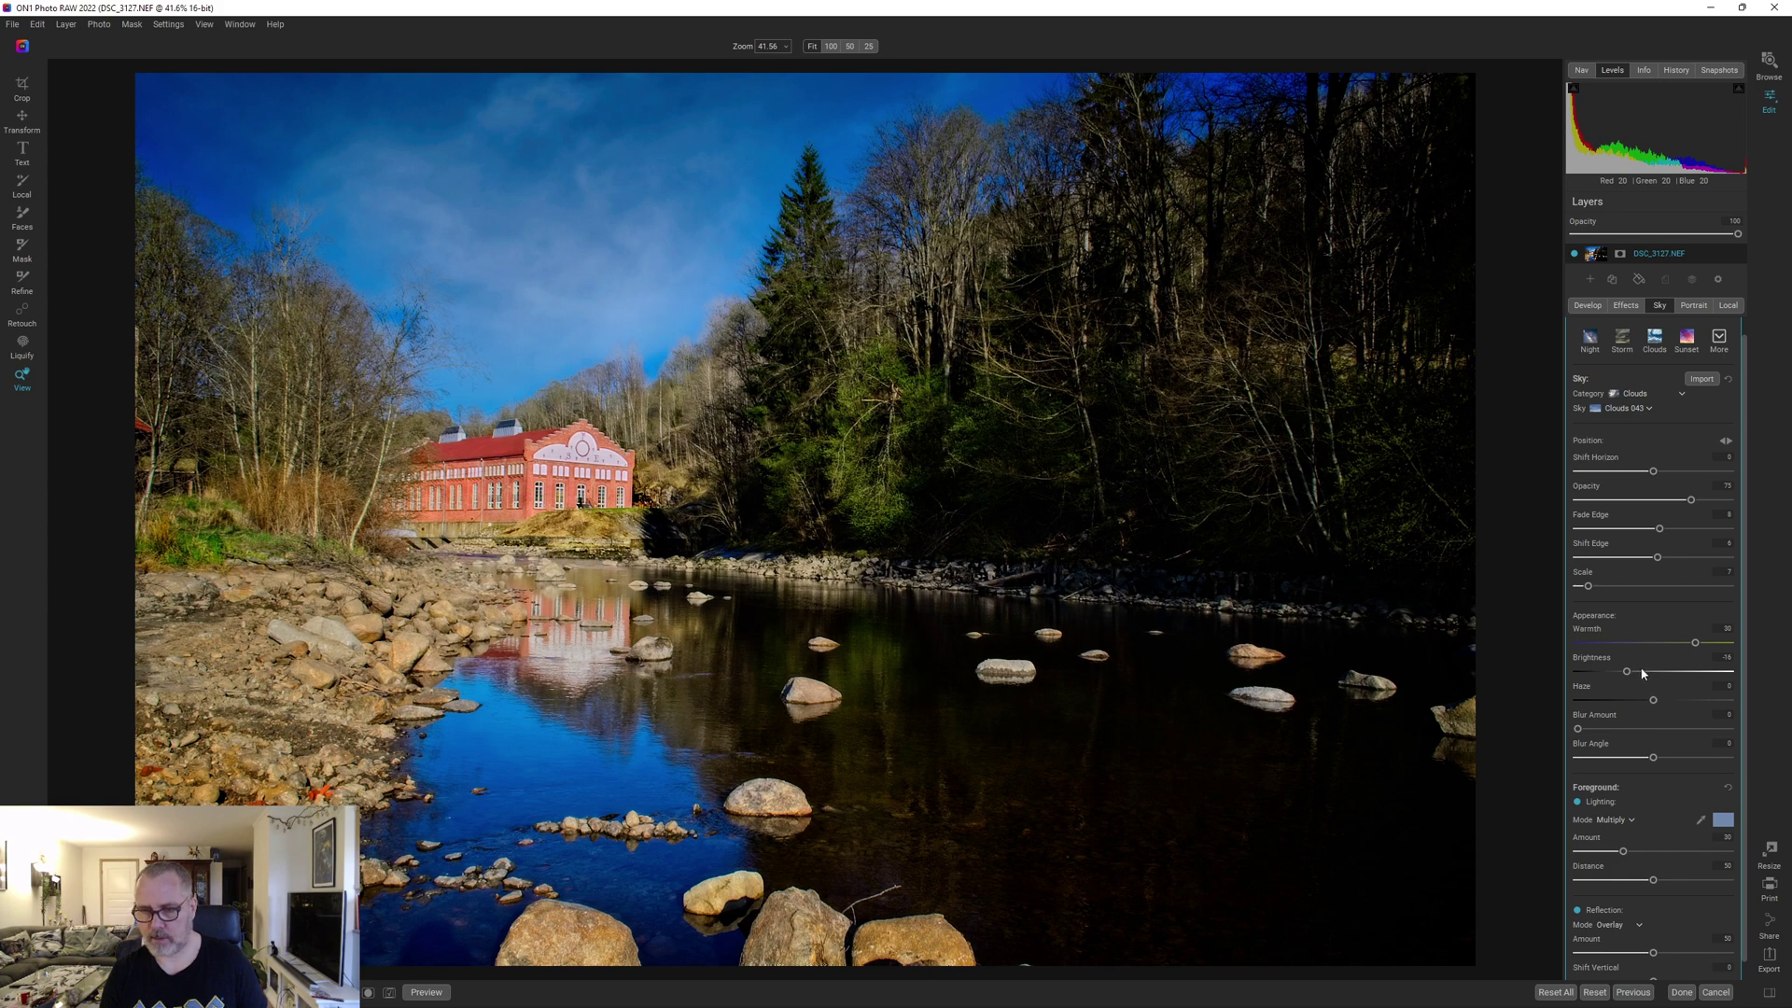
{"action": "left_click_drag", "start_coordinate": [1641, 672], "coordinate": [1646, 673]}
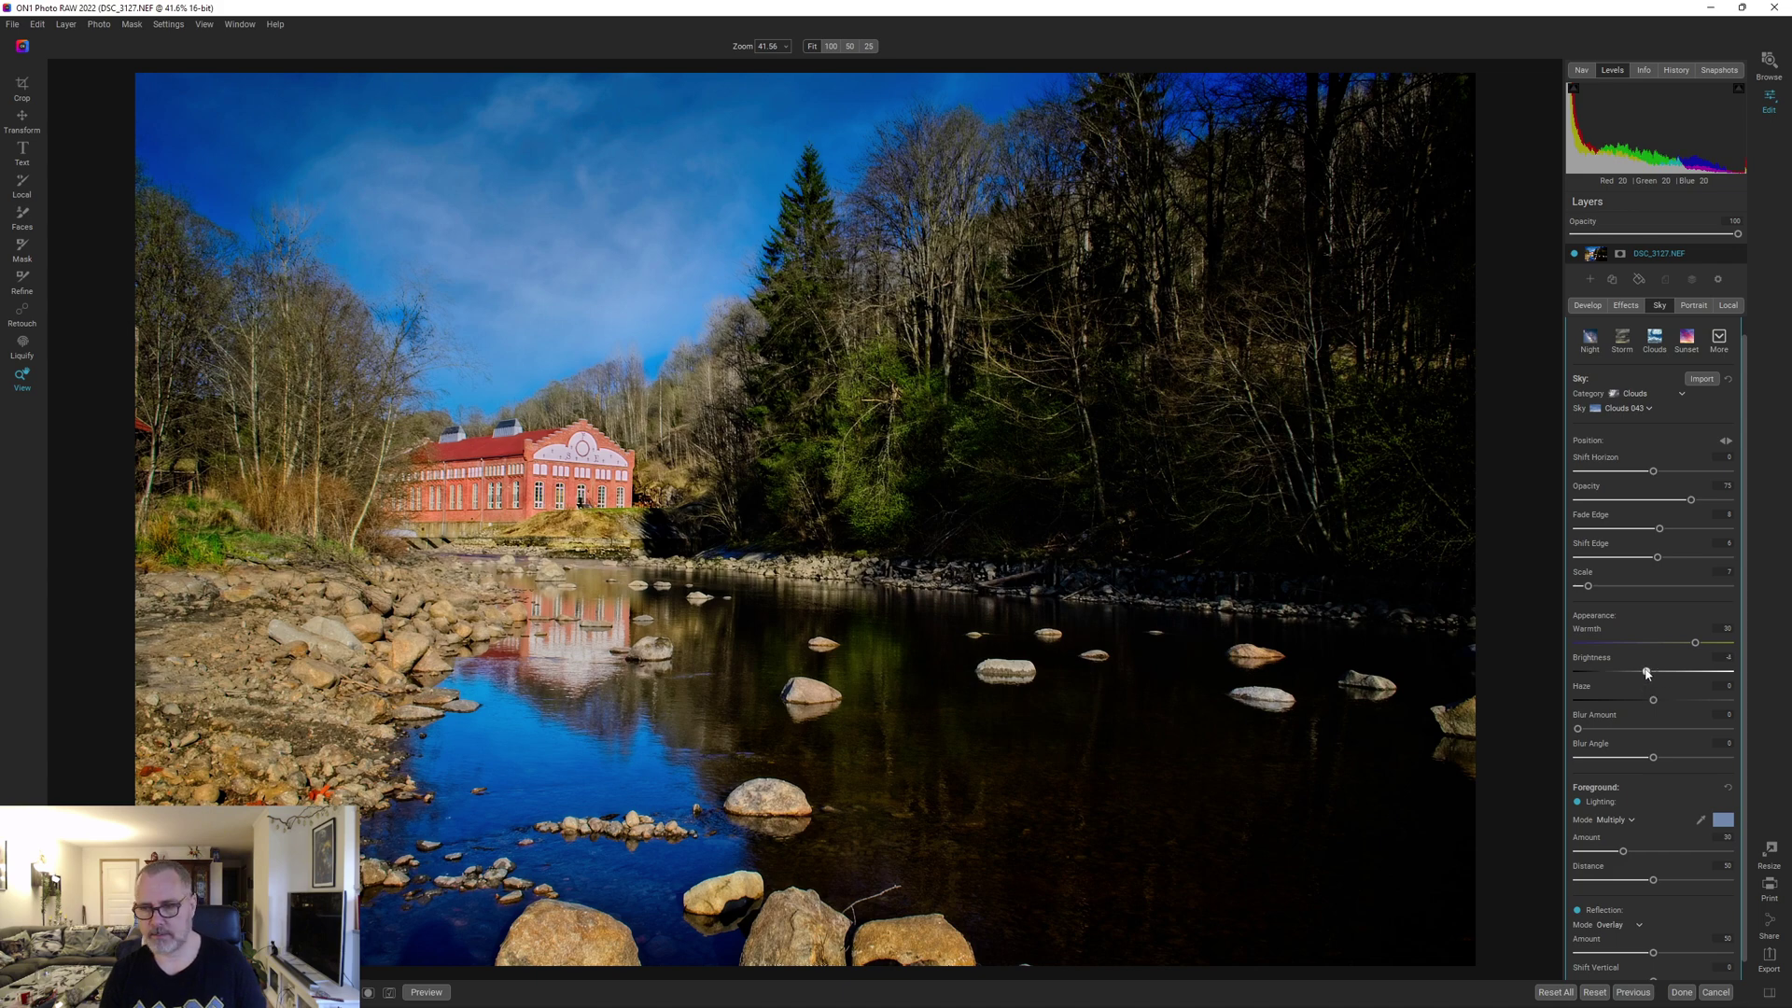
{"action": "left_click_drag", "start_coordinate": [1646, 672], "coordinate": [1630, 678]}
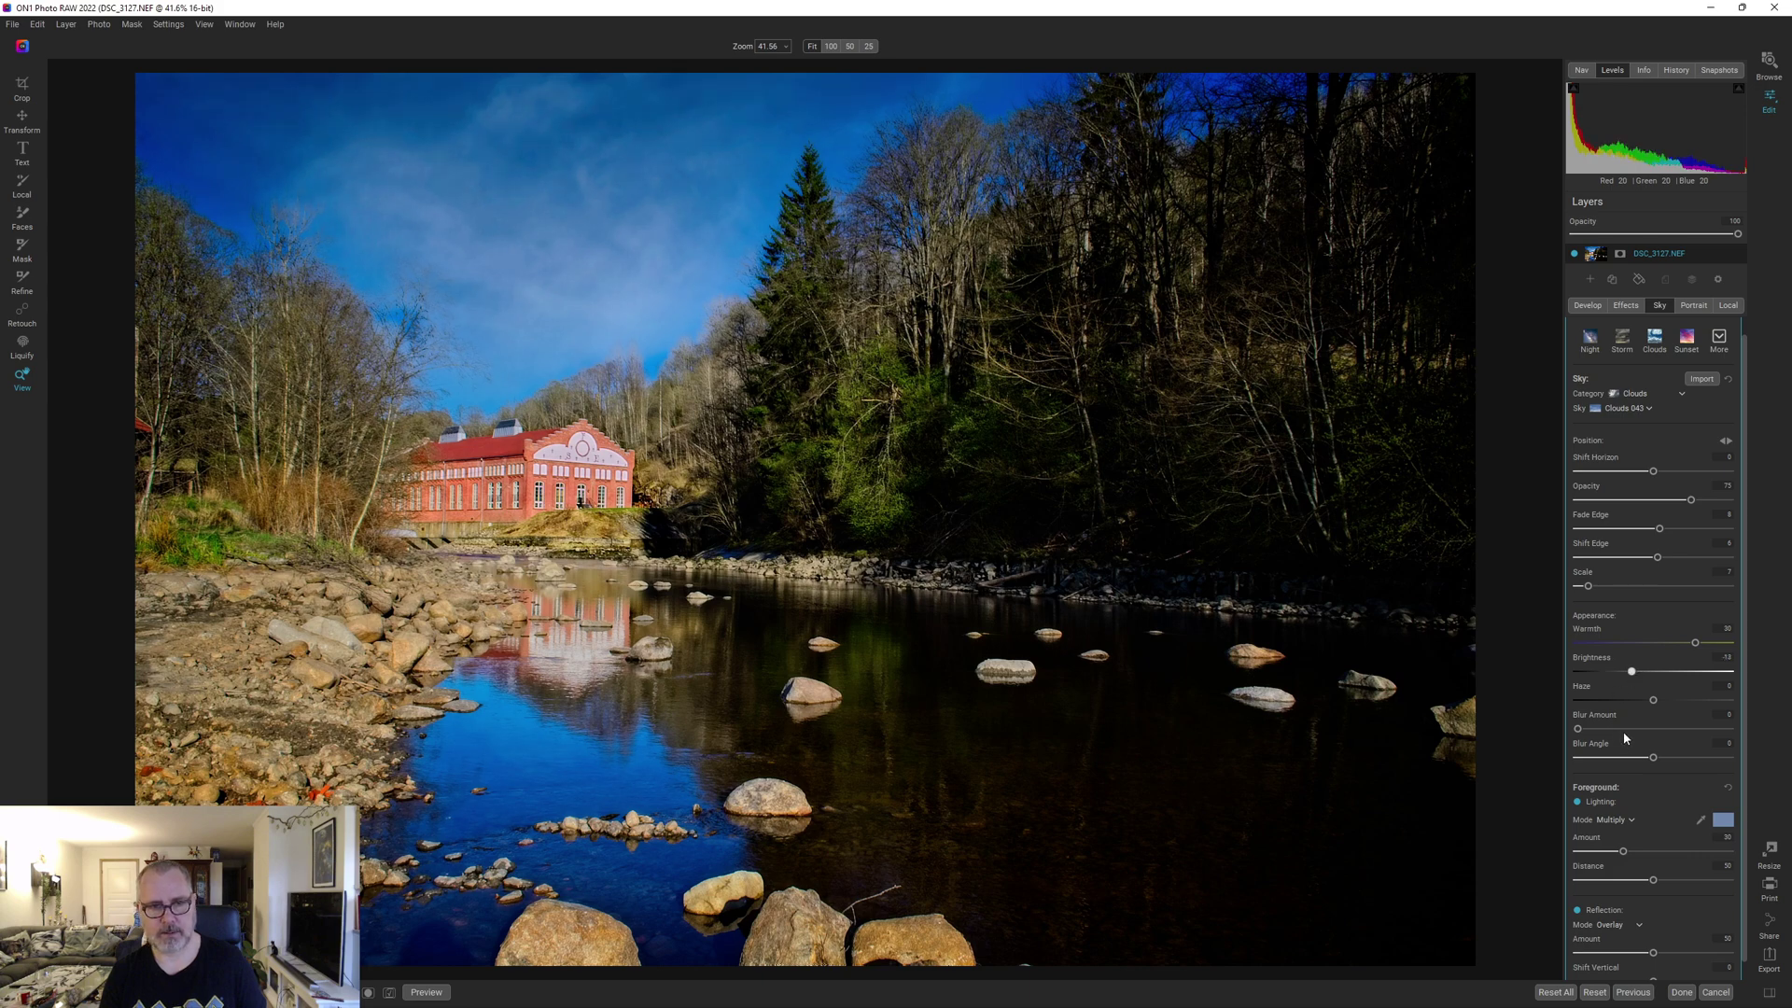
Add a Color Adjustment filter with Blue saturation lowered to about -16
{"action": "left_click", "coordinate": [1626, 305]}
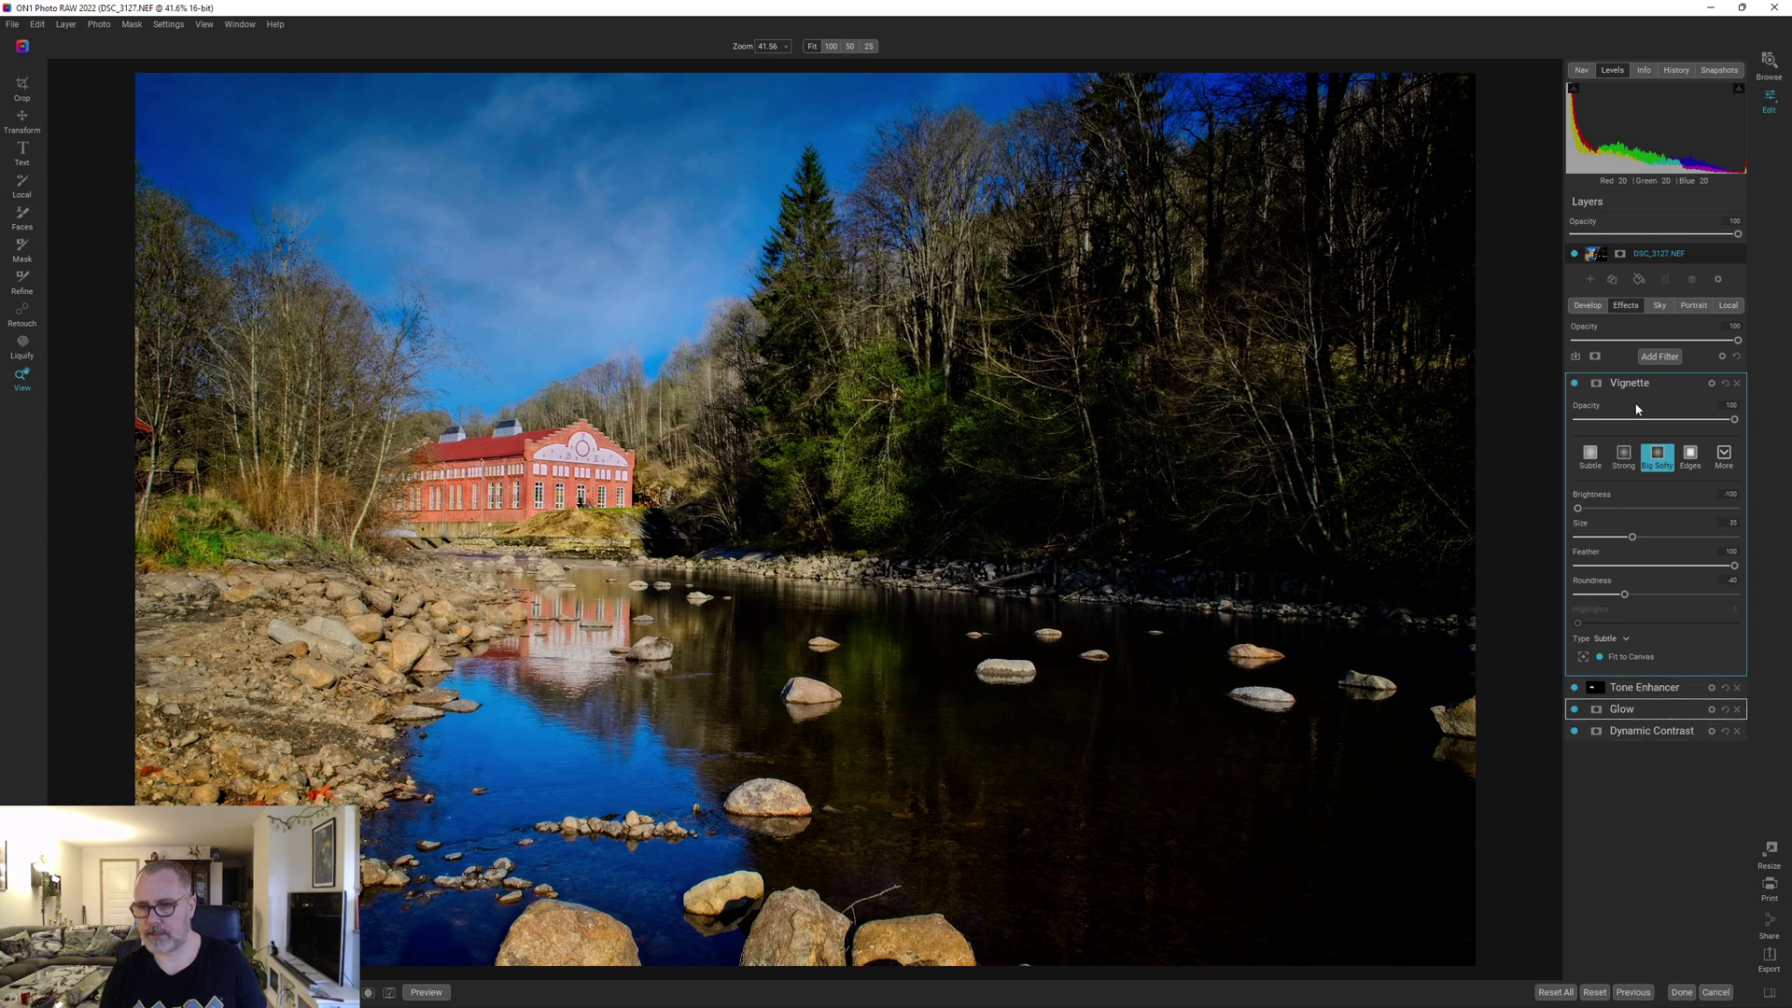
{"action": "left_click", "coordinate": [1645, 687]}
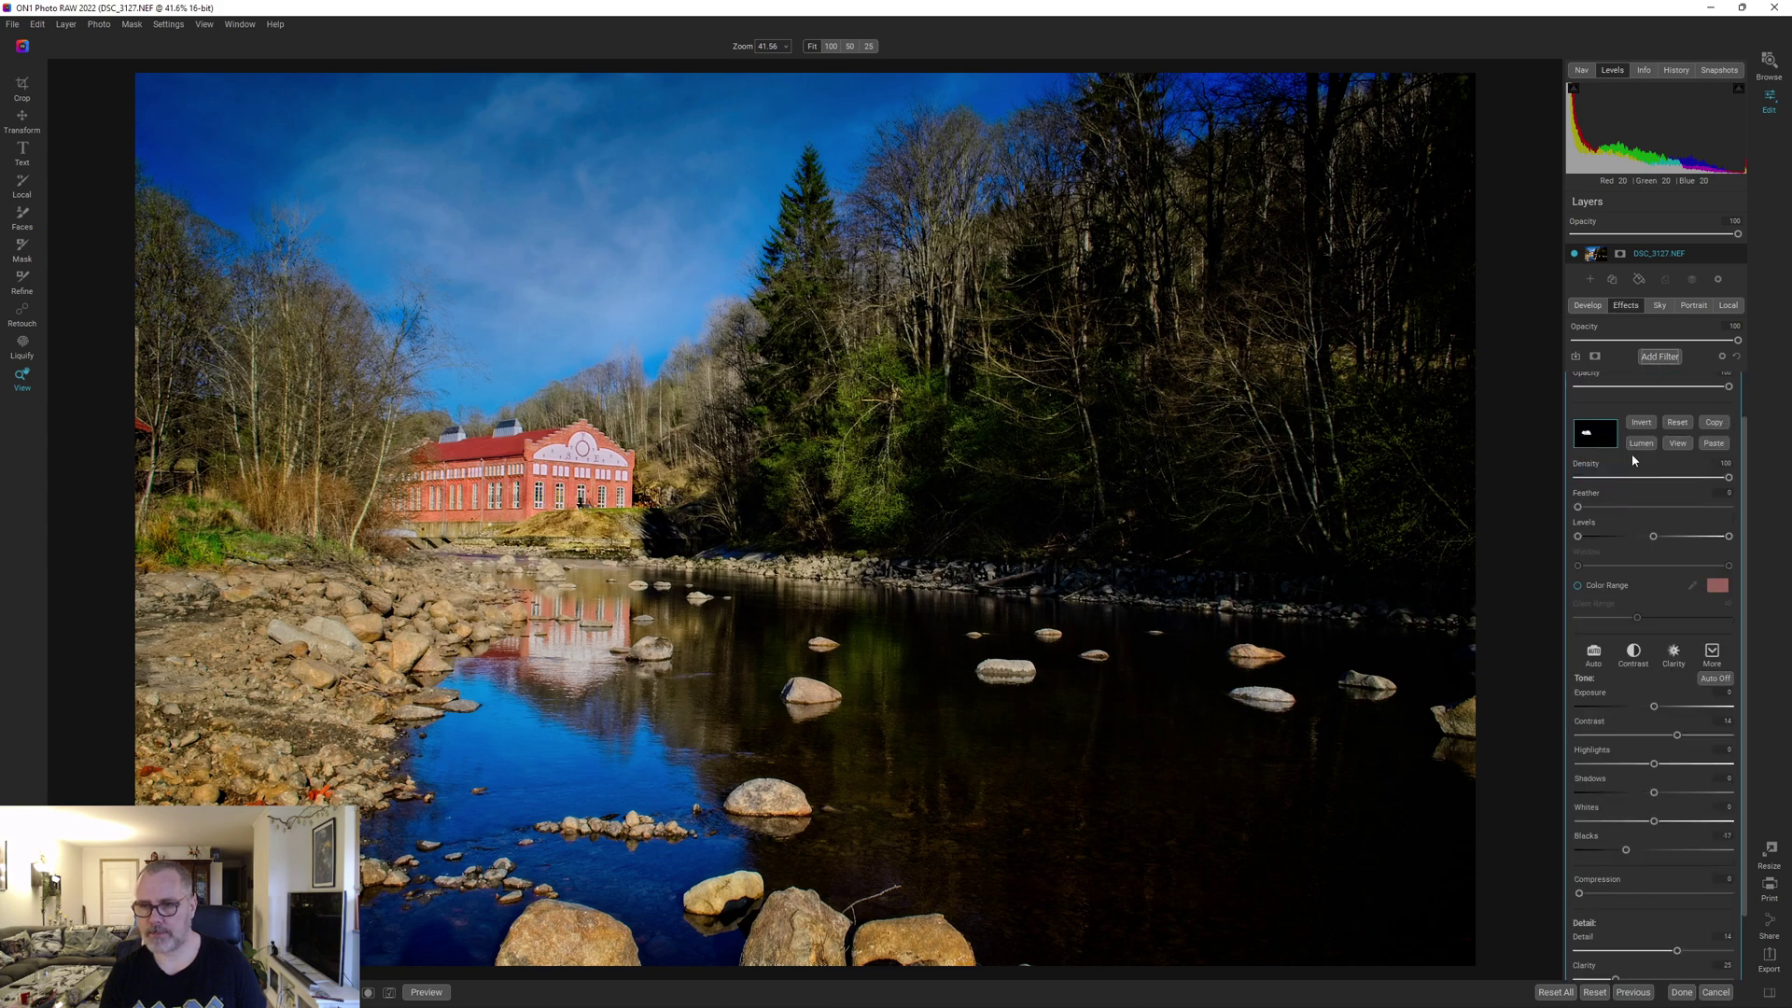
{"action": "left_click", "coordinate": [1659, 356]}
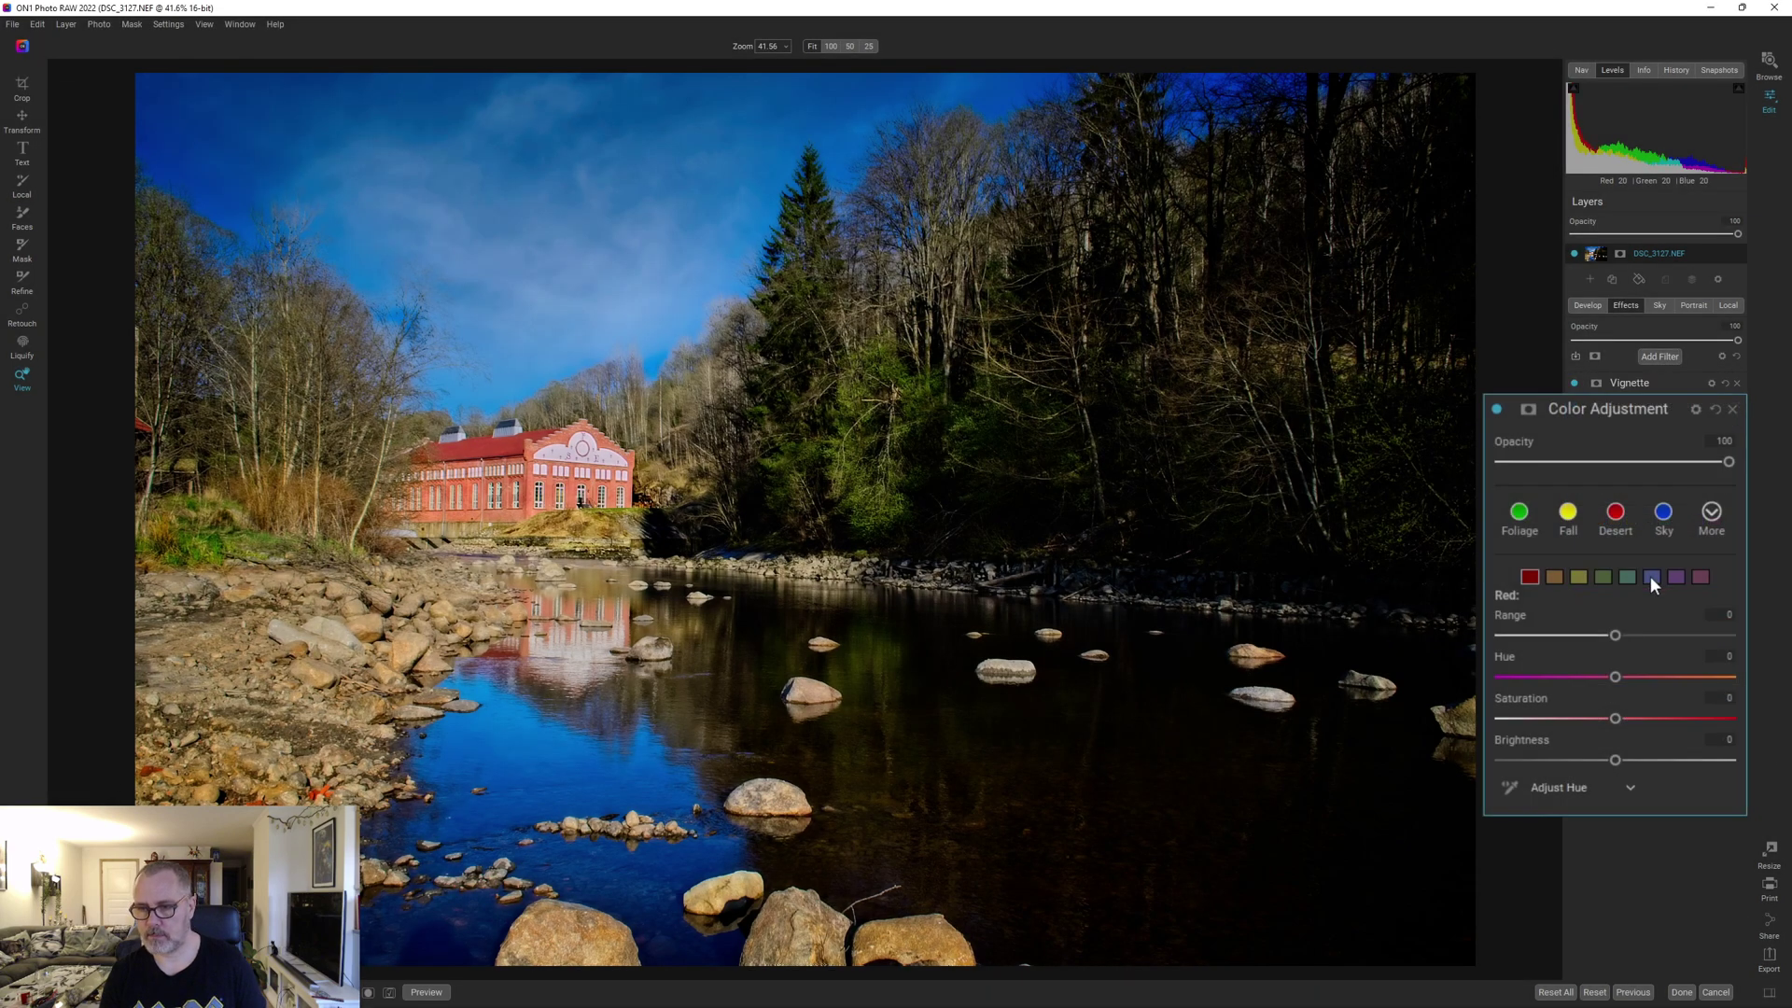
{"action": "left_click", "coordinate": [1651, 577]}
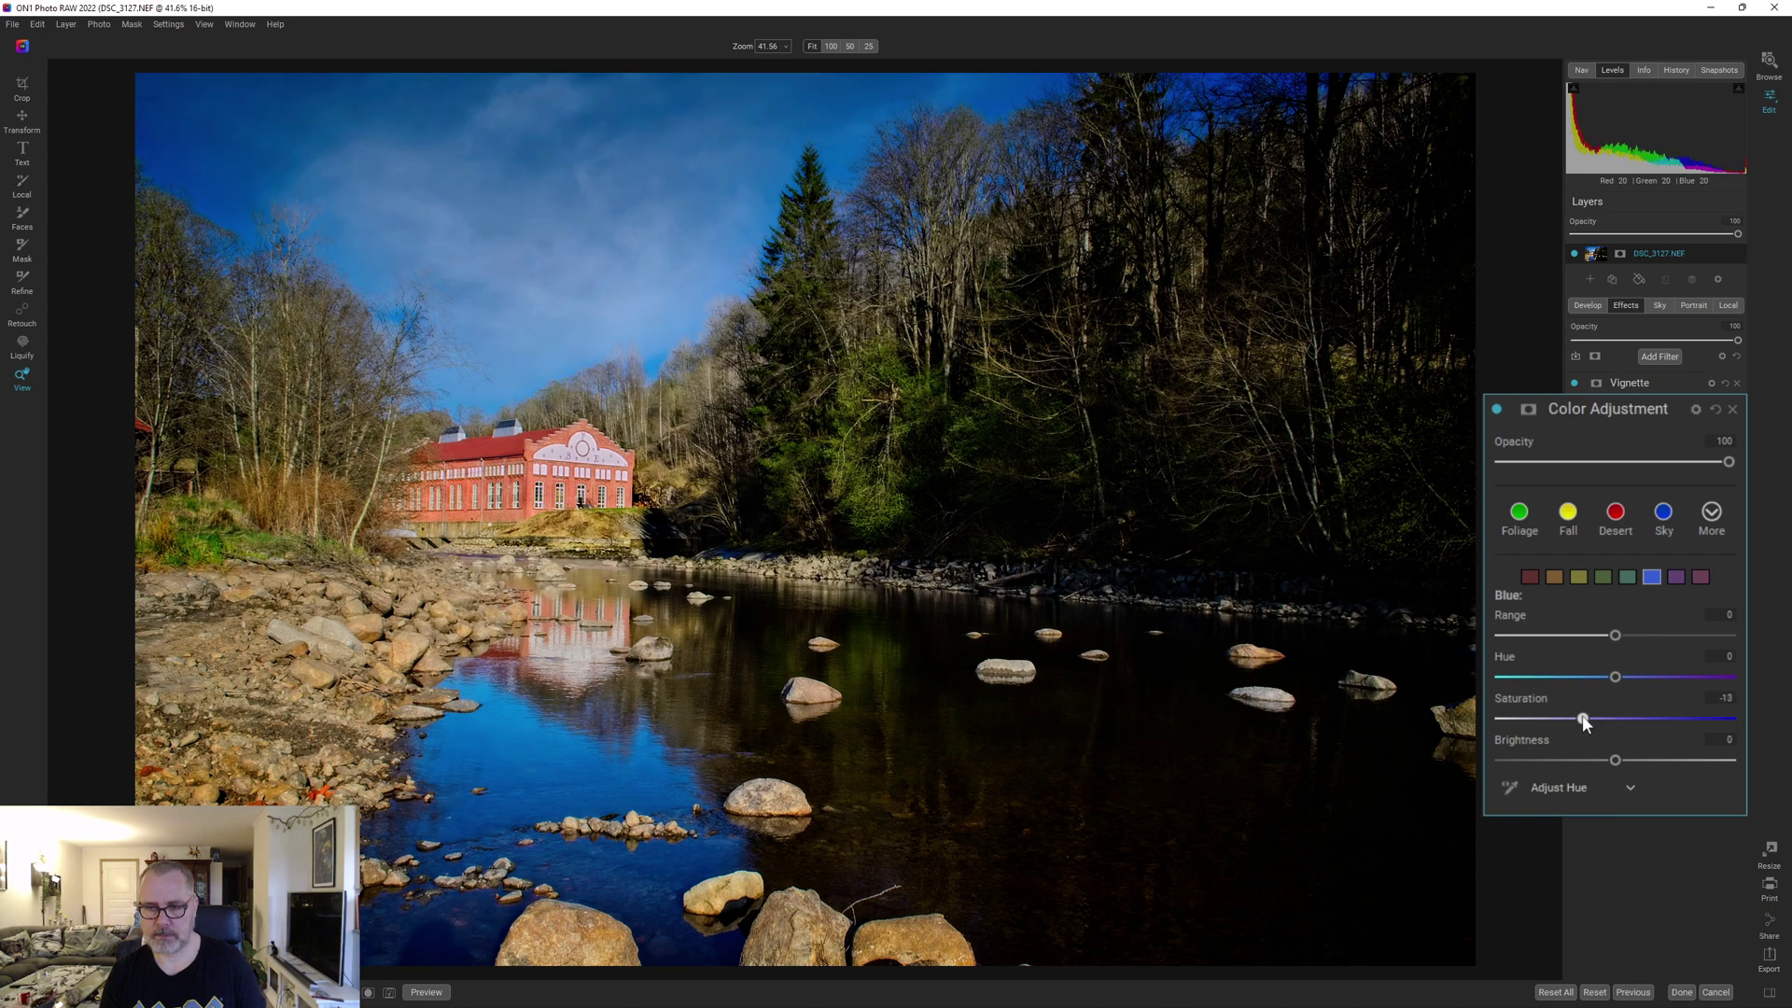
{"action": "left_click_drag", "start_coordinate": [1583, 723], "coordinate": [1573, 718]}
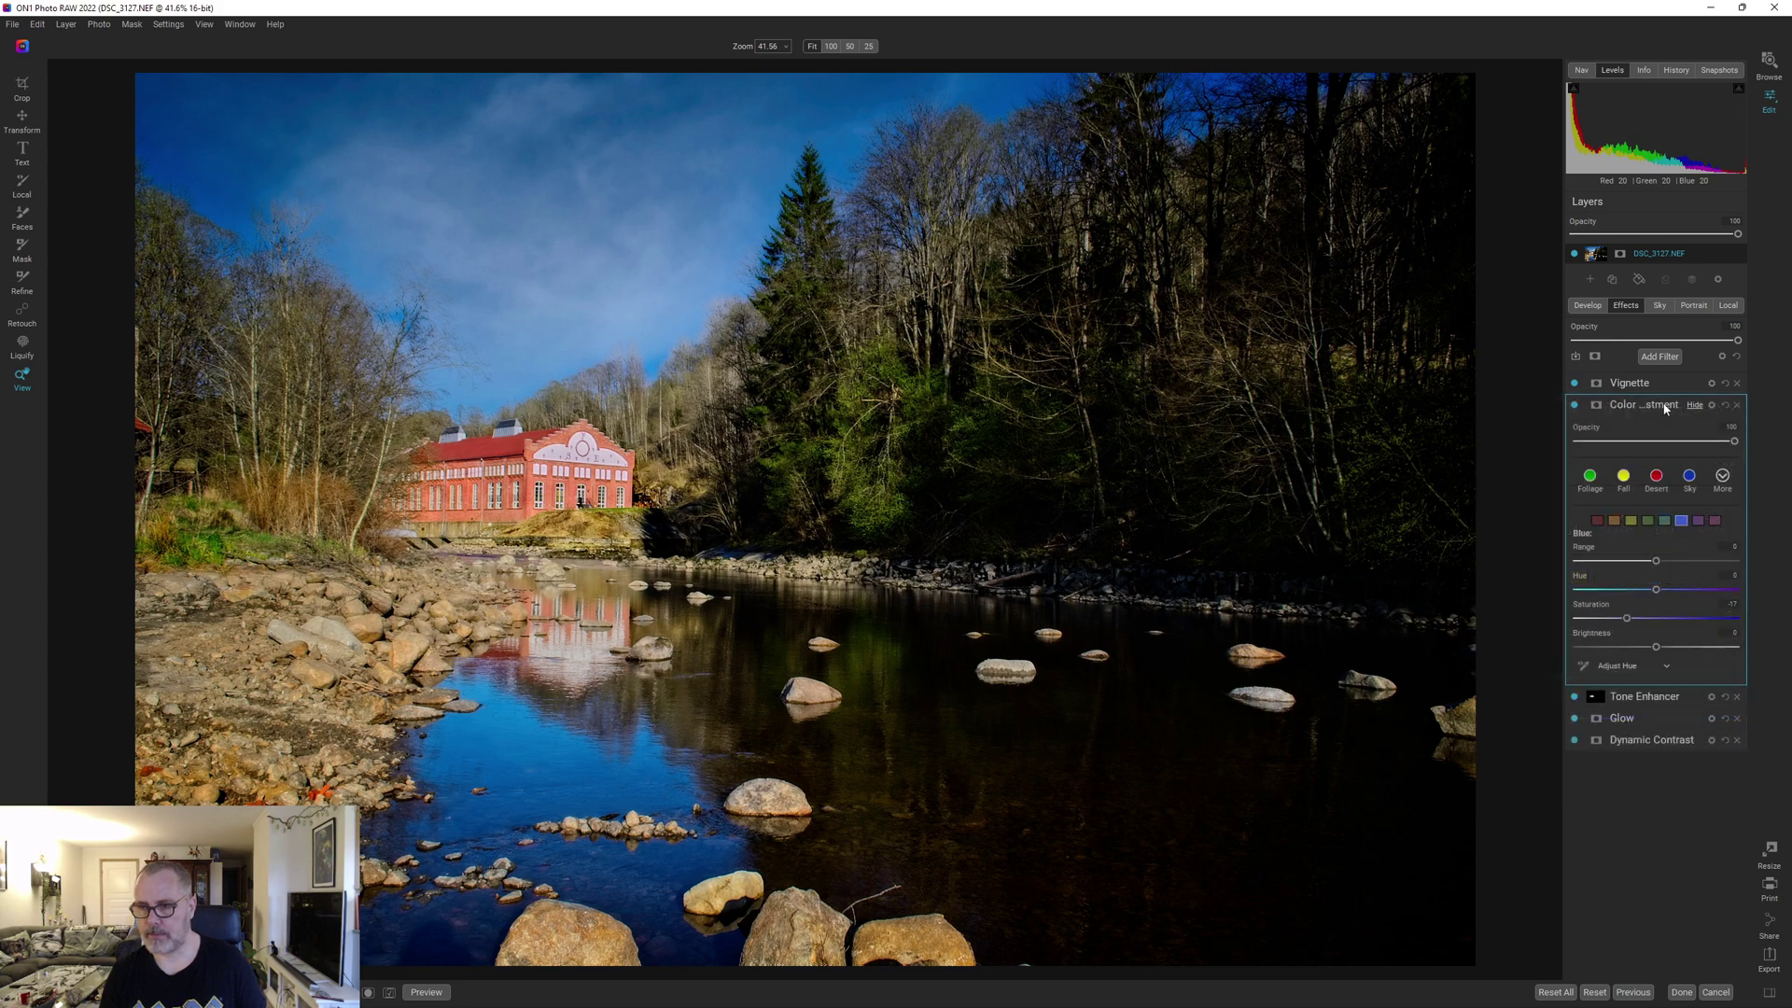
{"action": "left_click", "coordinate": [1665, 407]}
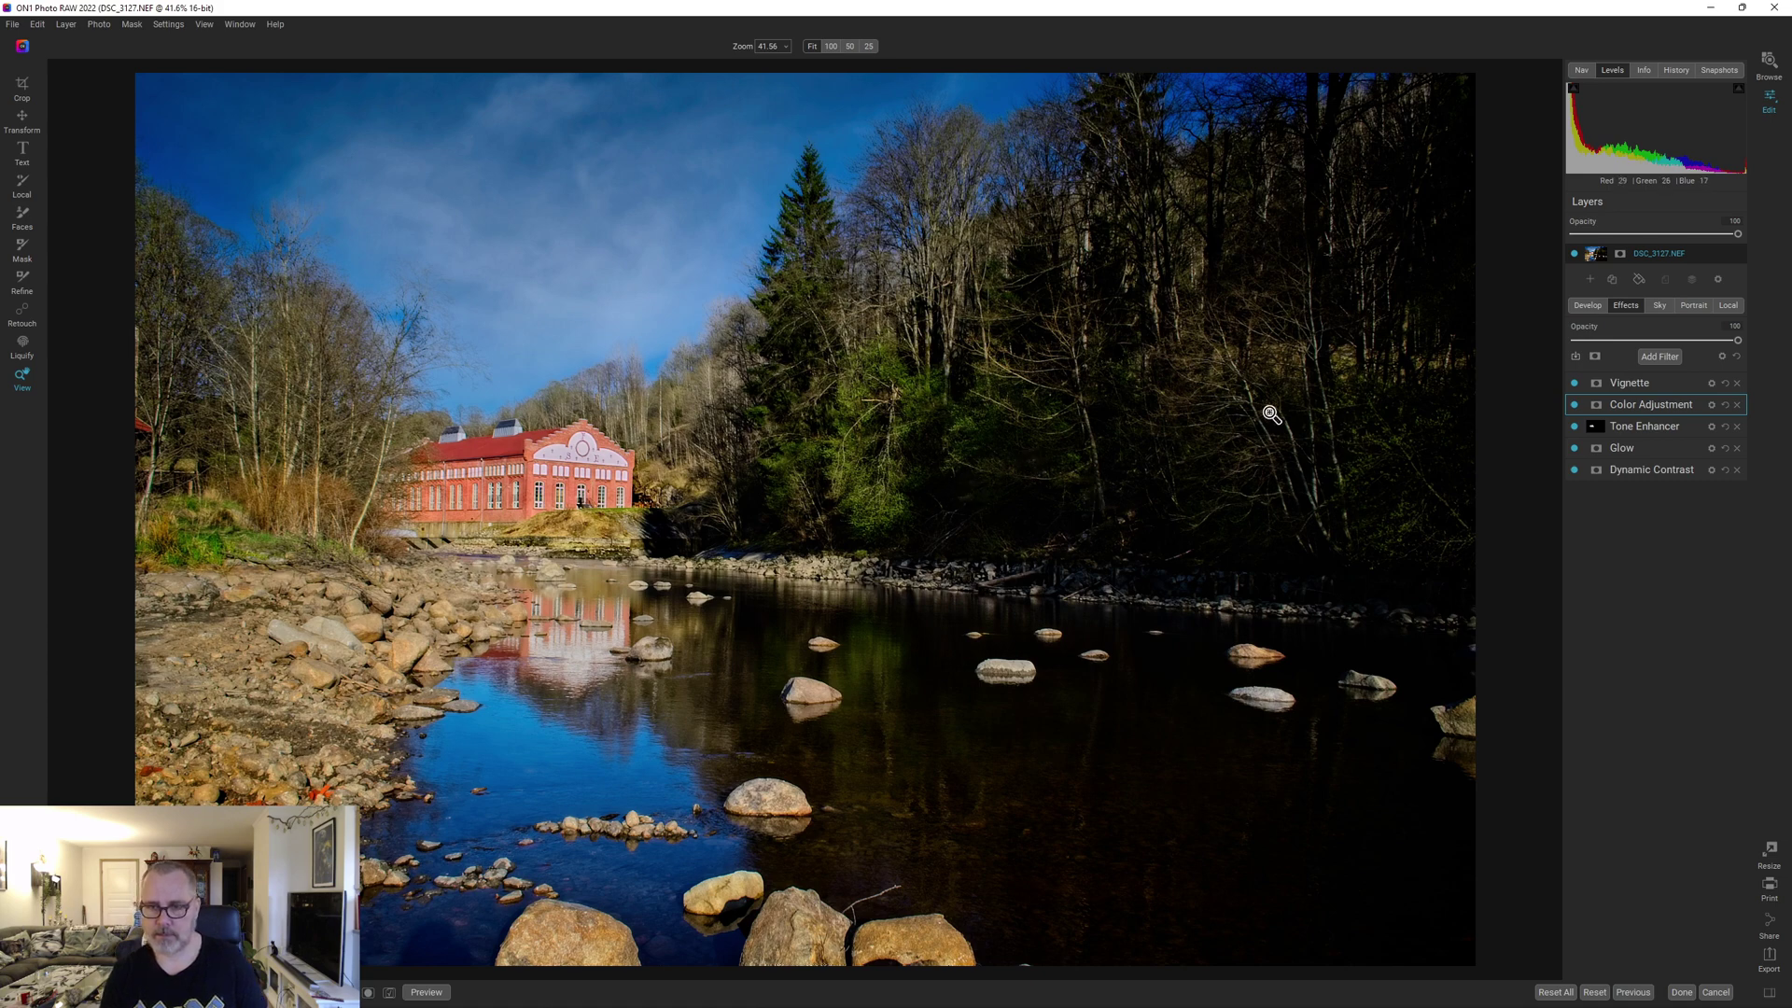
Create a new local adjustment with Exposure reset to 0 and Shadows raised to about 18
{"action": "left_click", "coordinate": [1728, 305]}
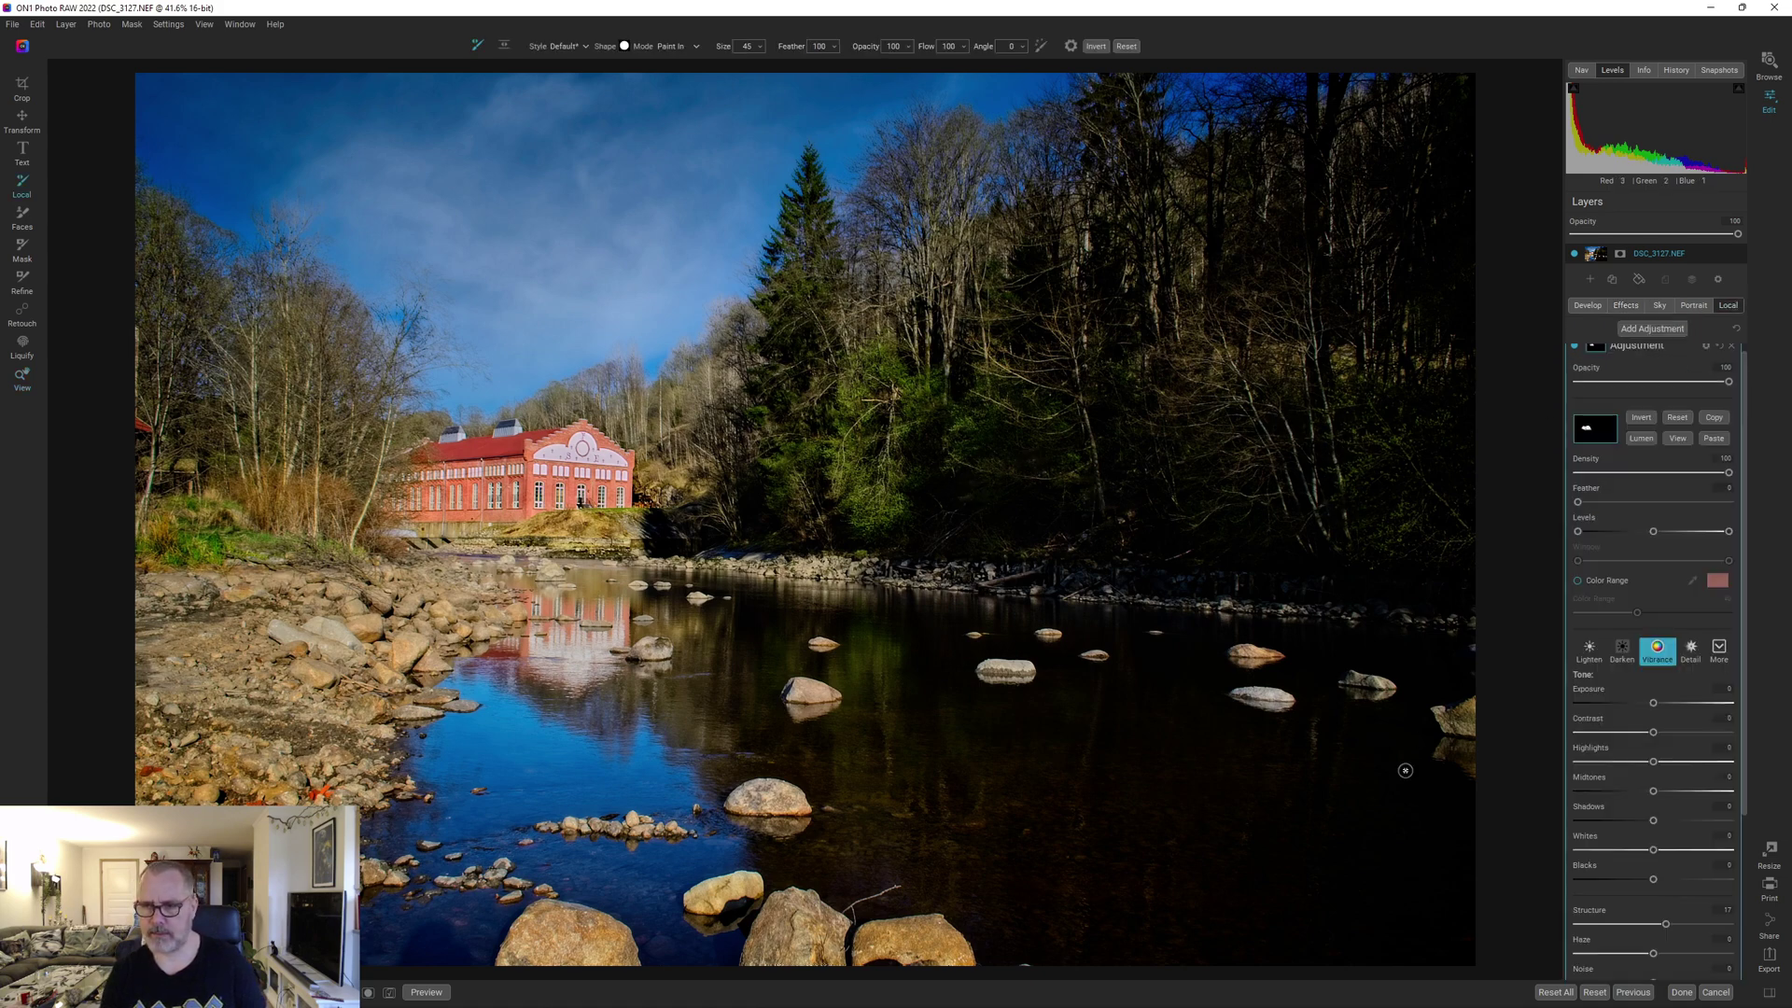
{"action": "left_click", "coordinate": [1652, 328]}
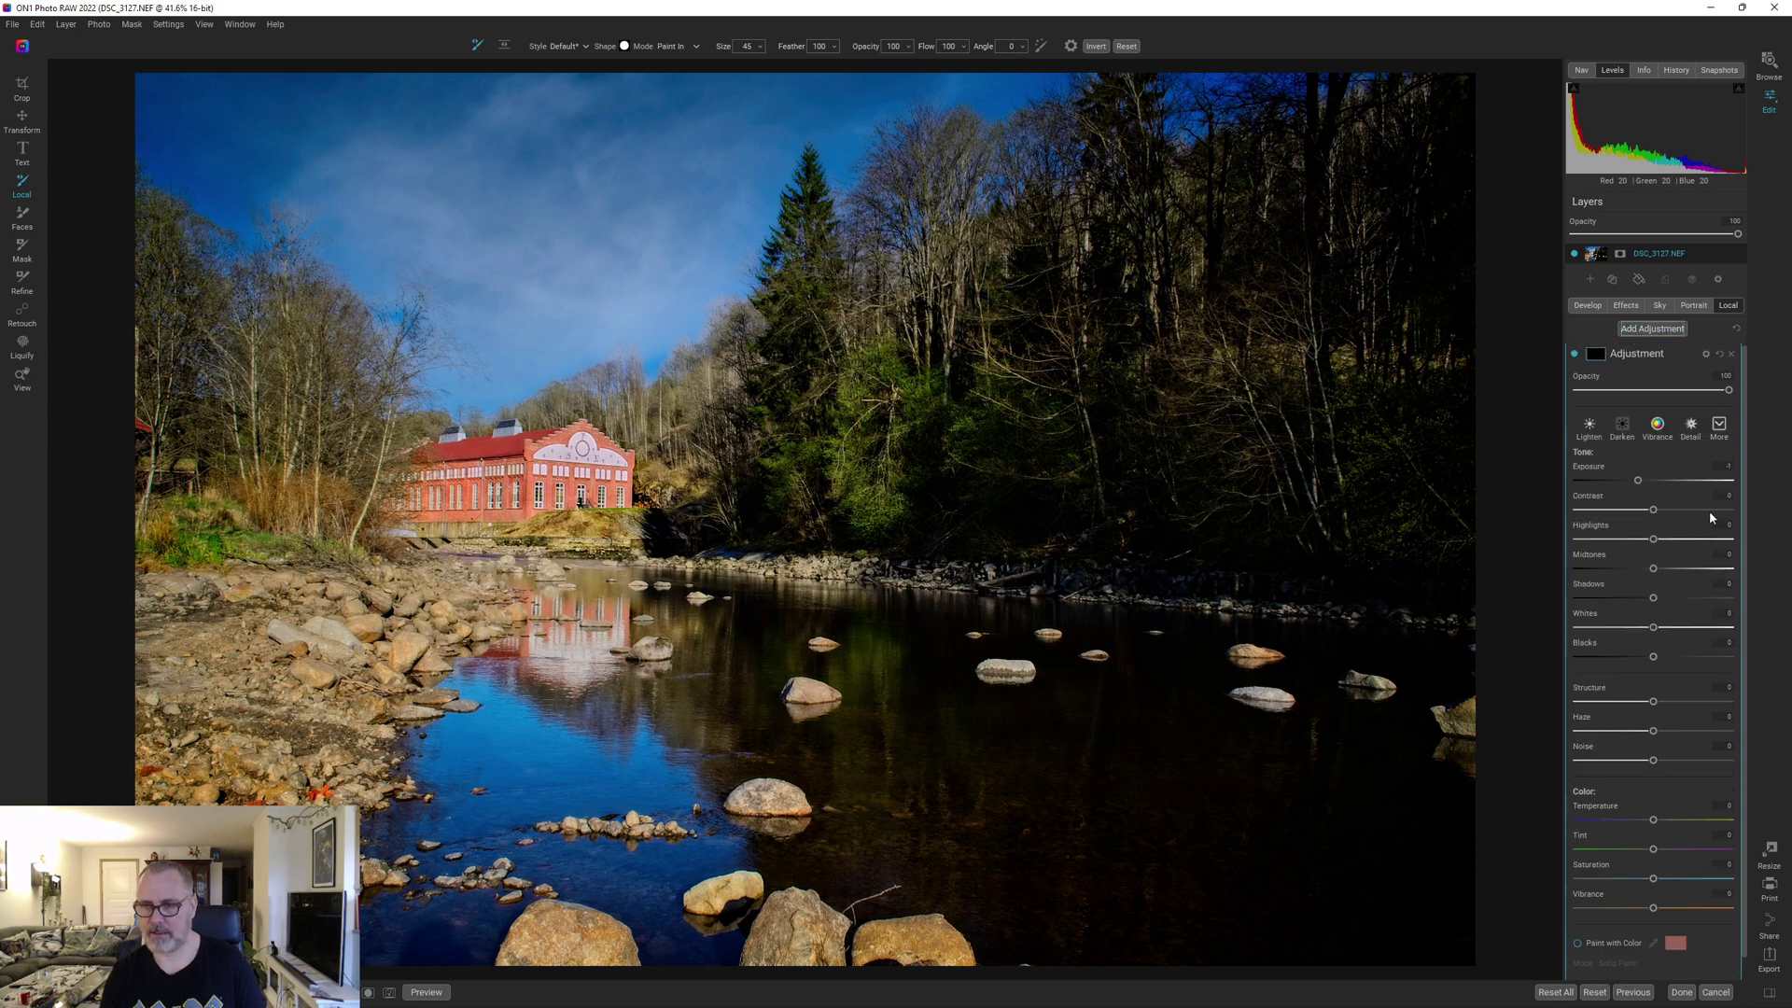
{"action": "double_click", "coordinate": [1599, 474]}
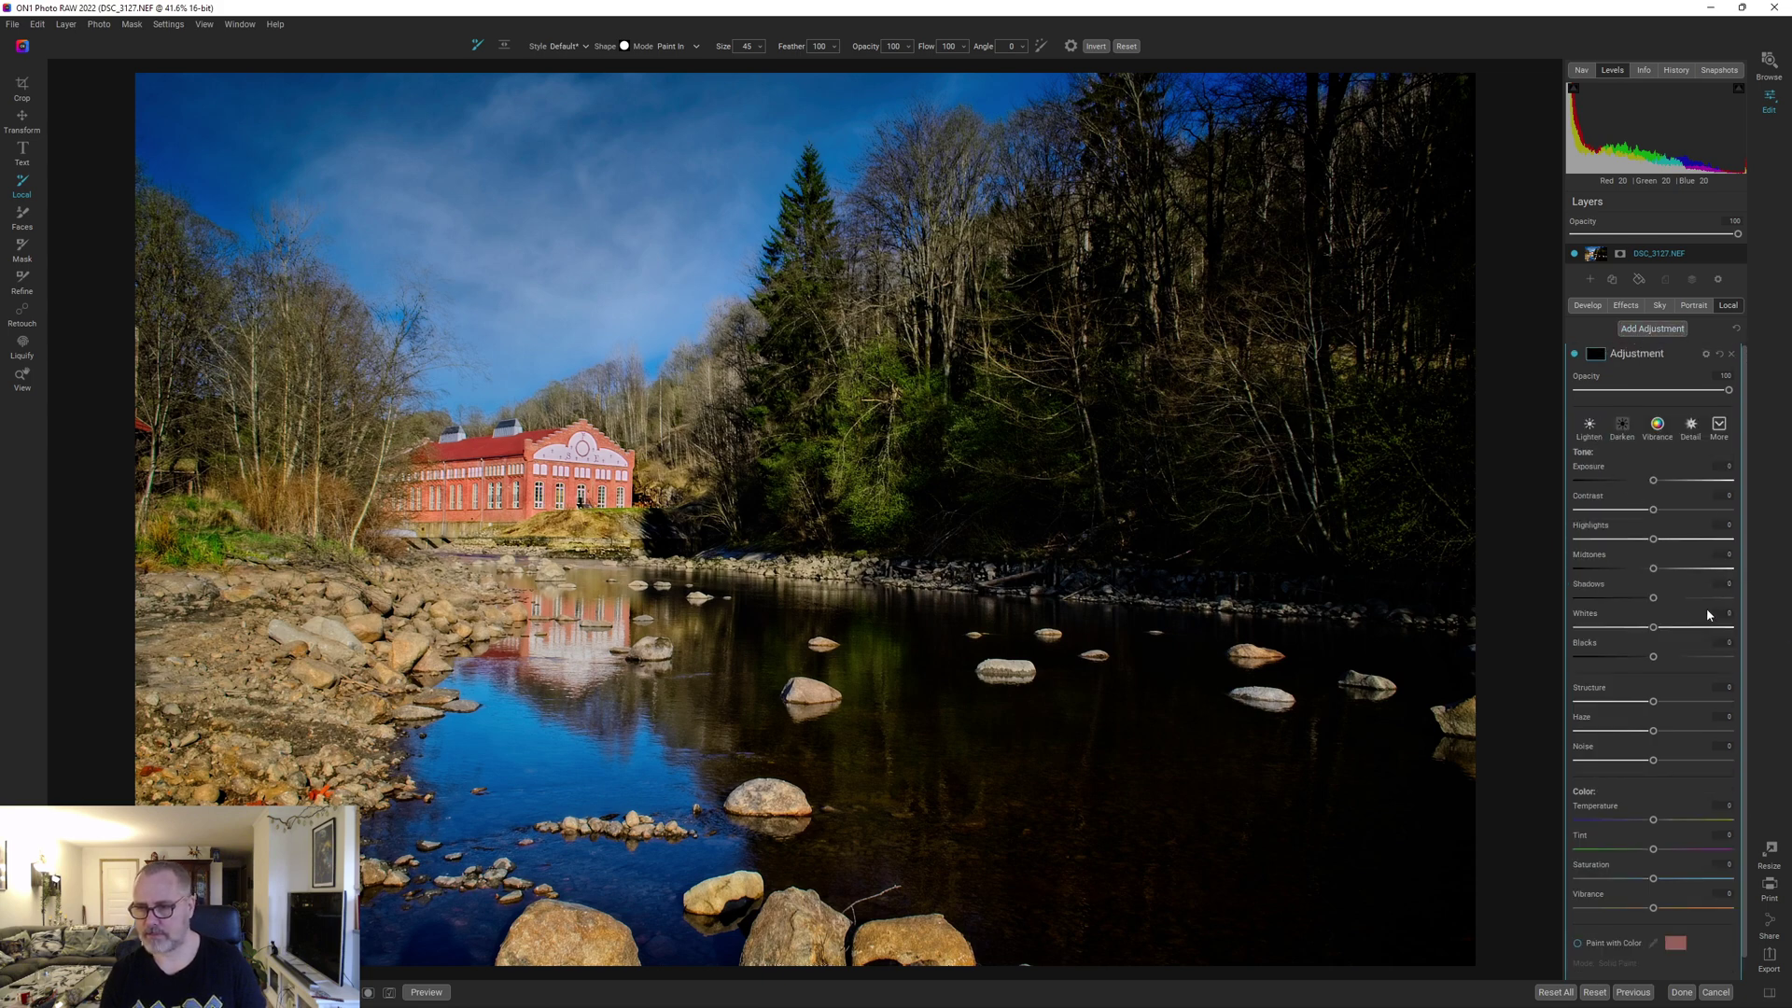
{"action": "left_click_drag", "start_coordinate": [1652, 597], "coordinate": [1665, 598]}
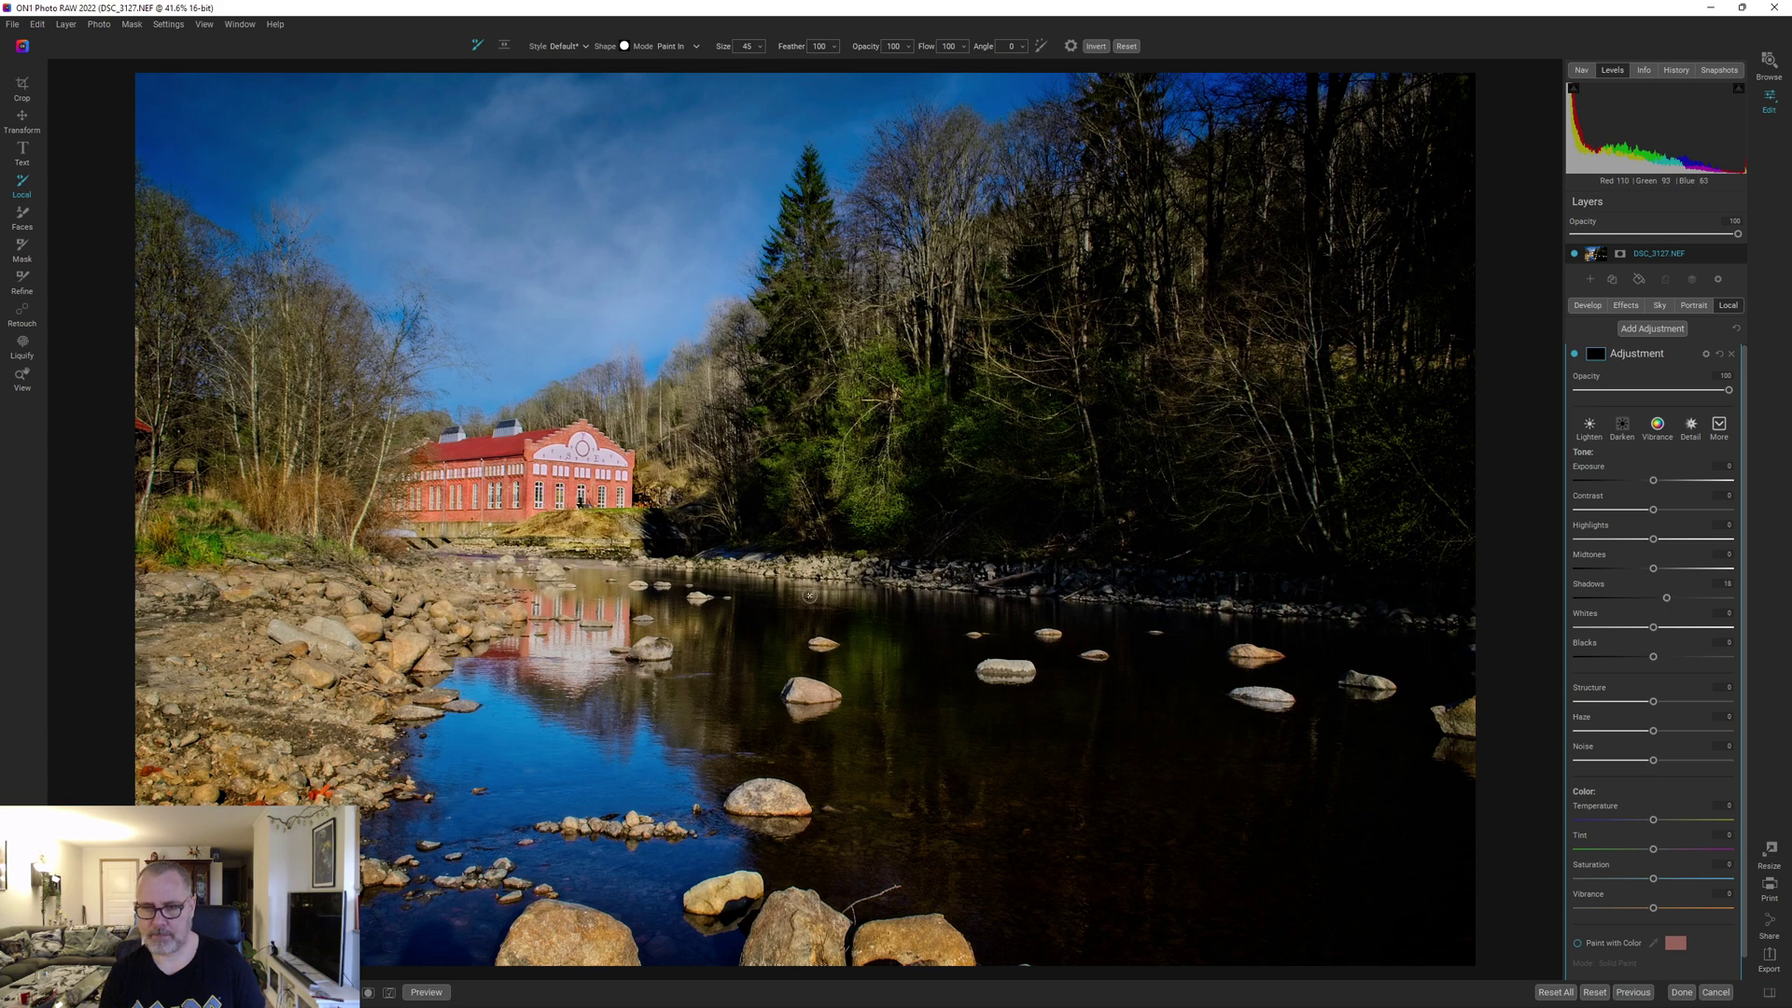
Paint the shadow lift over the dark forest on the right with a size 1000 brush
{"action": "key", "text": "bracketright"}
{"action": "key", "text": "bracketright"}
{"action": "key", "text": "bracketright"}
{"action": "key", "text": "bracketright"}
{"action": "key", "text": "bracketright"}
{"action": "key", "text": "bracketright"}
{"action": "key", "text": "bracketright"}
{"action": "key", "text": "bracketright"}
{"action": "key", "text": "bracketright"}
{"action": "key", "text": "bracketright"}
{"action": "key", "text": "bracketright"}
{"action": "key", "text": "bracketright"}
{"action": "key", "text": "bracketright"}
{"action": "key", "text": "bracketright"}
{"action": "key", "text": "bracketright"}
{"action": "key", "text": "bracketright"}
{"action": "key", "text": "bracketright"}
{"action": "key", "text": "bracketright"}
{"action": "key", "text": "bracketright"}
{"action": "key", "text": "bracketright"}
{"action": "key", "text": "bracketright"}
{"action": "key", "text": "bracketright"}
{"action": "key", "text": "bracketright"}
{"action": "key", "text": "bracketright"}
{"action": "mouse_move", "coordinate": [1045, 400]}
{"action": "left_mouse_down"}
{"action": "mouse_move", "coordinate": [1043, 336]}
{"action": "mouse_move", "coordinate": [1084, 405]}
{"action": "mouse_move", "coordinate": [1138, 435]}
{"action": "mouse_move", "coordinate": [1425, 457]}
{"action": "mouse_move", "coordinate": [1341, 477]}
{"action": "mouse_move", "coordinate": [1362, 468]}
{"action": "mouse_move", "coordinate": [1369, 239]}
{"action": "mouse_move", "coordinate": [1224, 273]}
{"action": "mouse_move", "coordinate": [1152, 369]}
{"action": "left_mouse_up"}
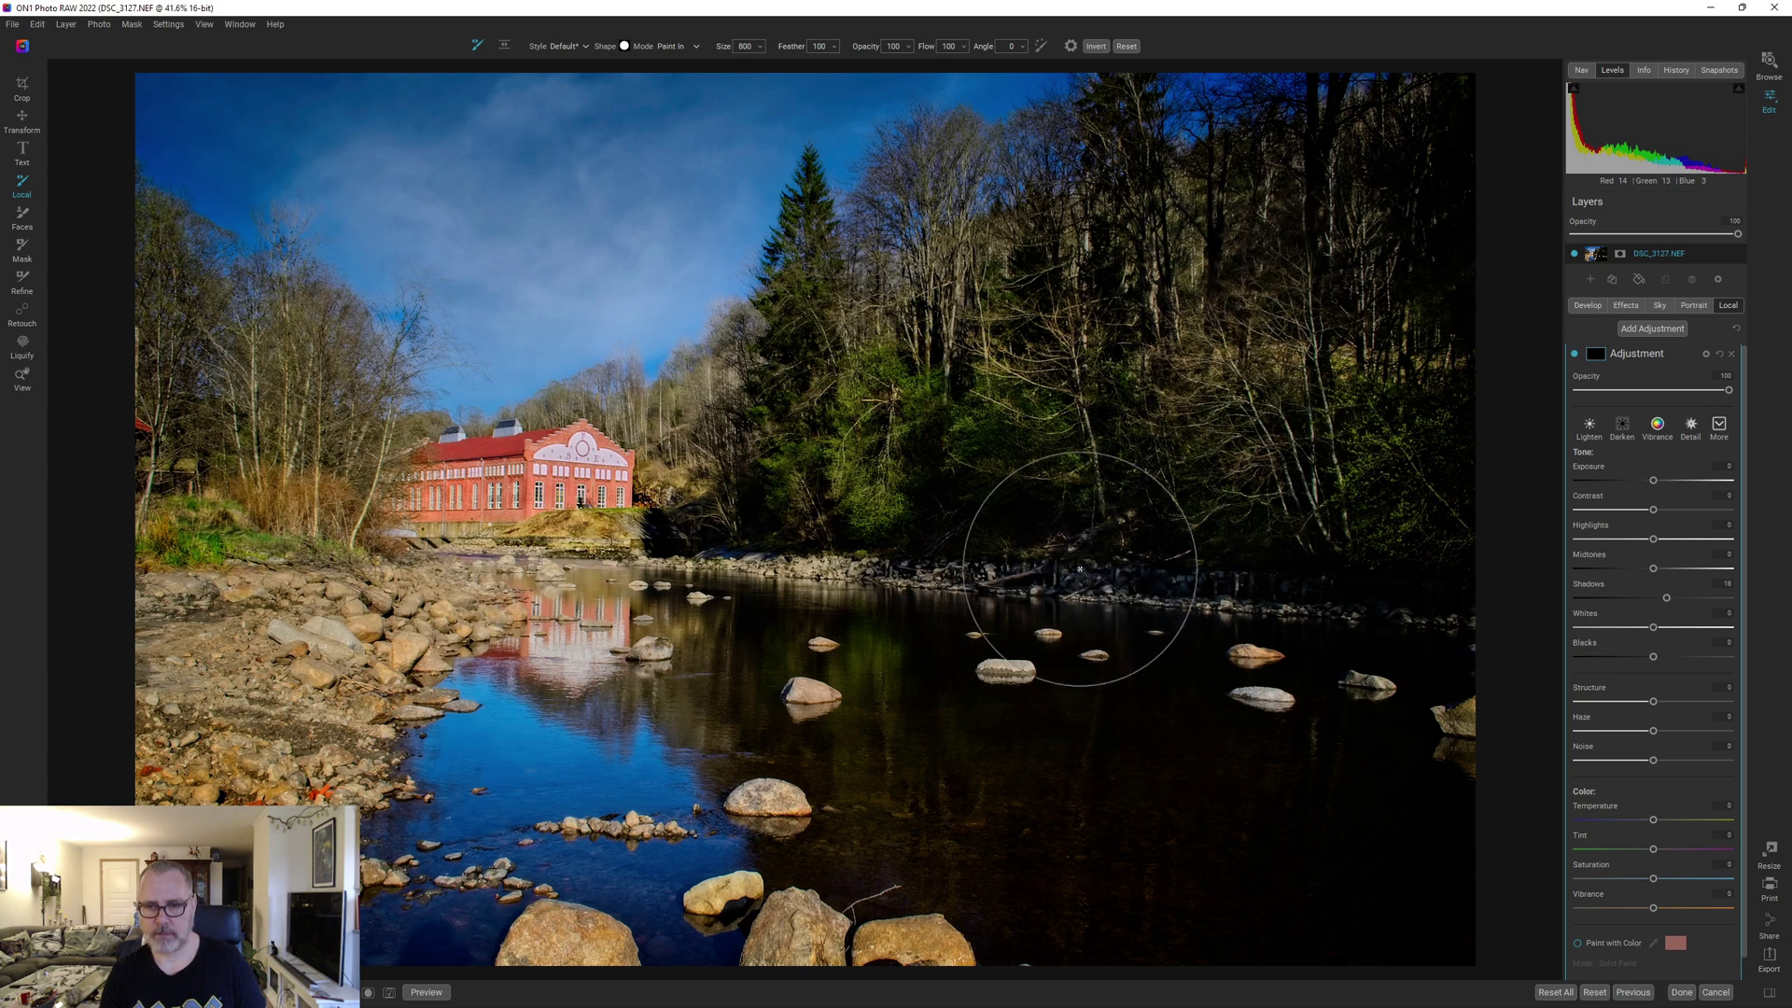
{"action": "key", "text": "bracketleft"}
{"action": "key", "text": "bracketleft"}
{"action": "key", "text": "bracketleft"}
{"action": "key", "text": "bracketright"}
{"action": "key", "text": "bracketright"}
{"action": "key", "text": "bracketright"}
{"action": "key", "text": "bracketright"}
{"action": "key", "text": "bracketright"}
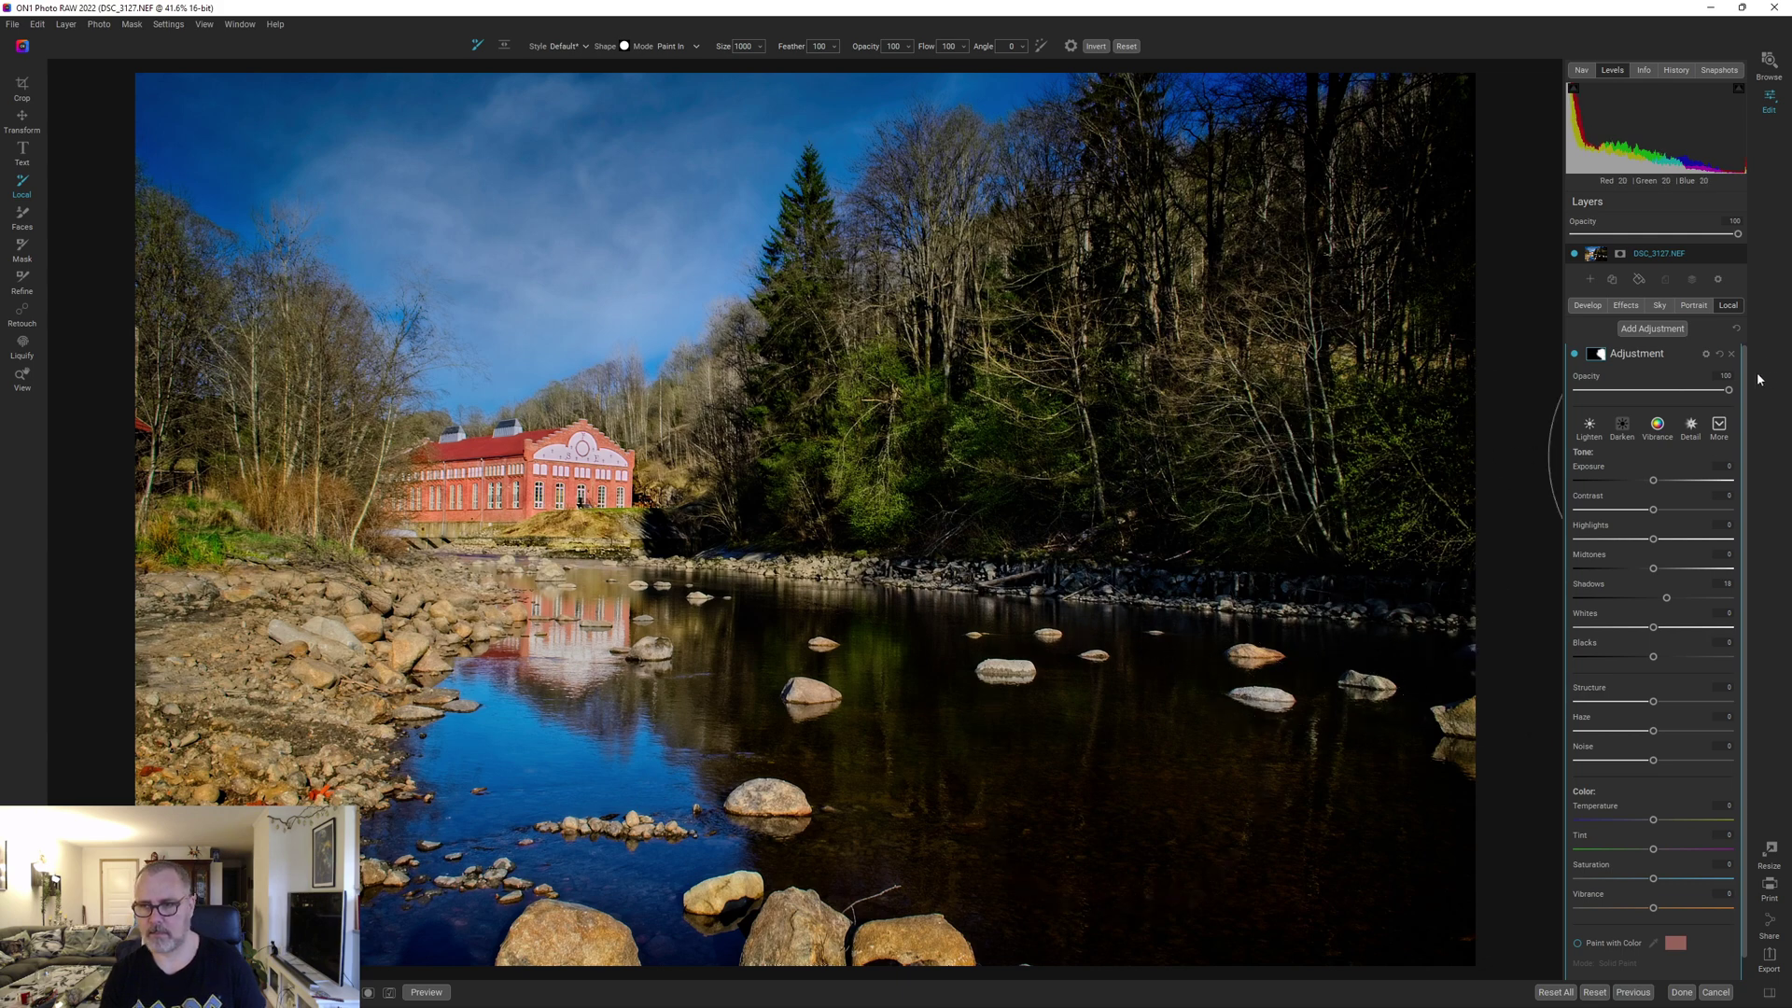
{"action": "scroll", "coordinate": [1648, 373], "scroll_direction": "up", "scroll_amount": 1}
In the global Develop settings, compare with the original, then raise Contrast from 6 to 14
{"action": "left_click", "coordinate": [1589, 306]}
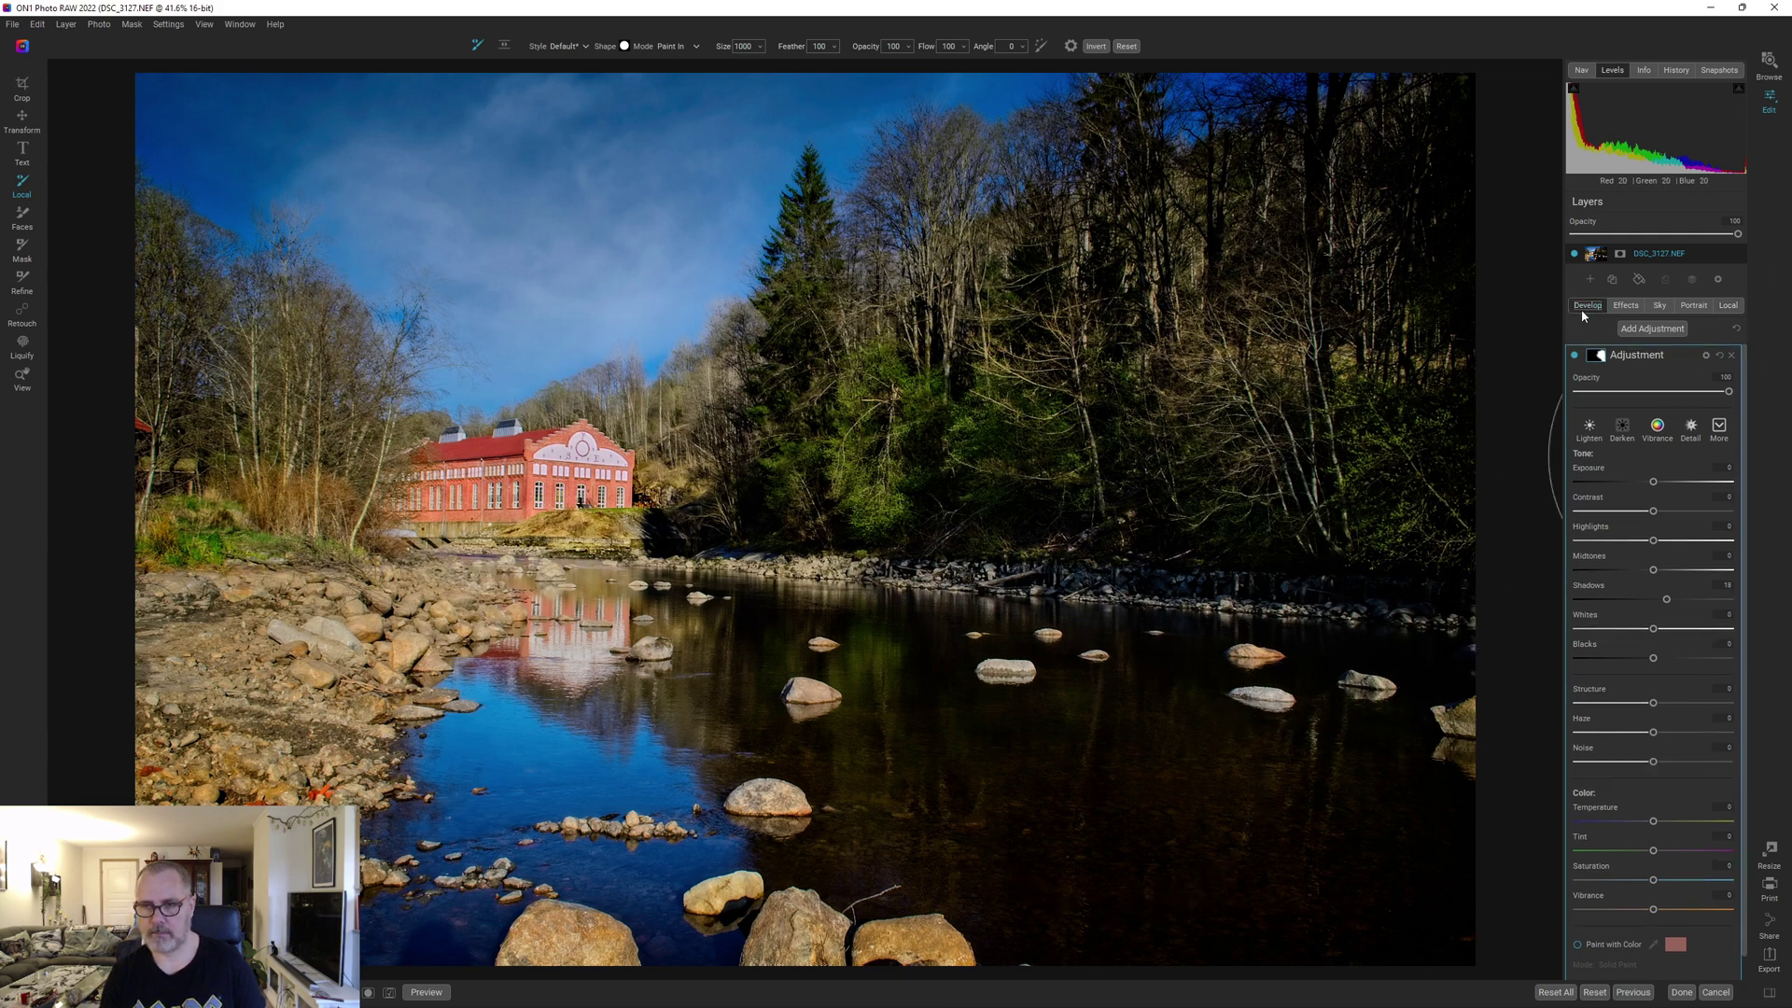
{"action": "left_click", "coordinate": [436, 994]}
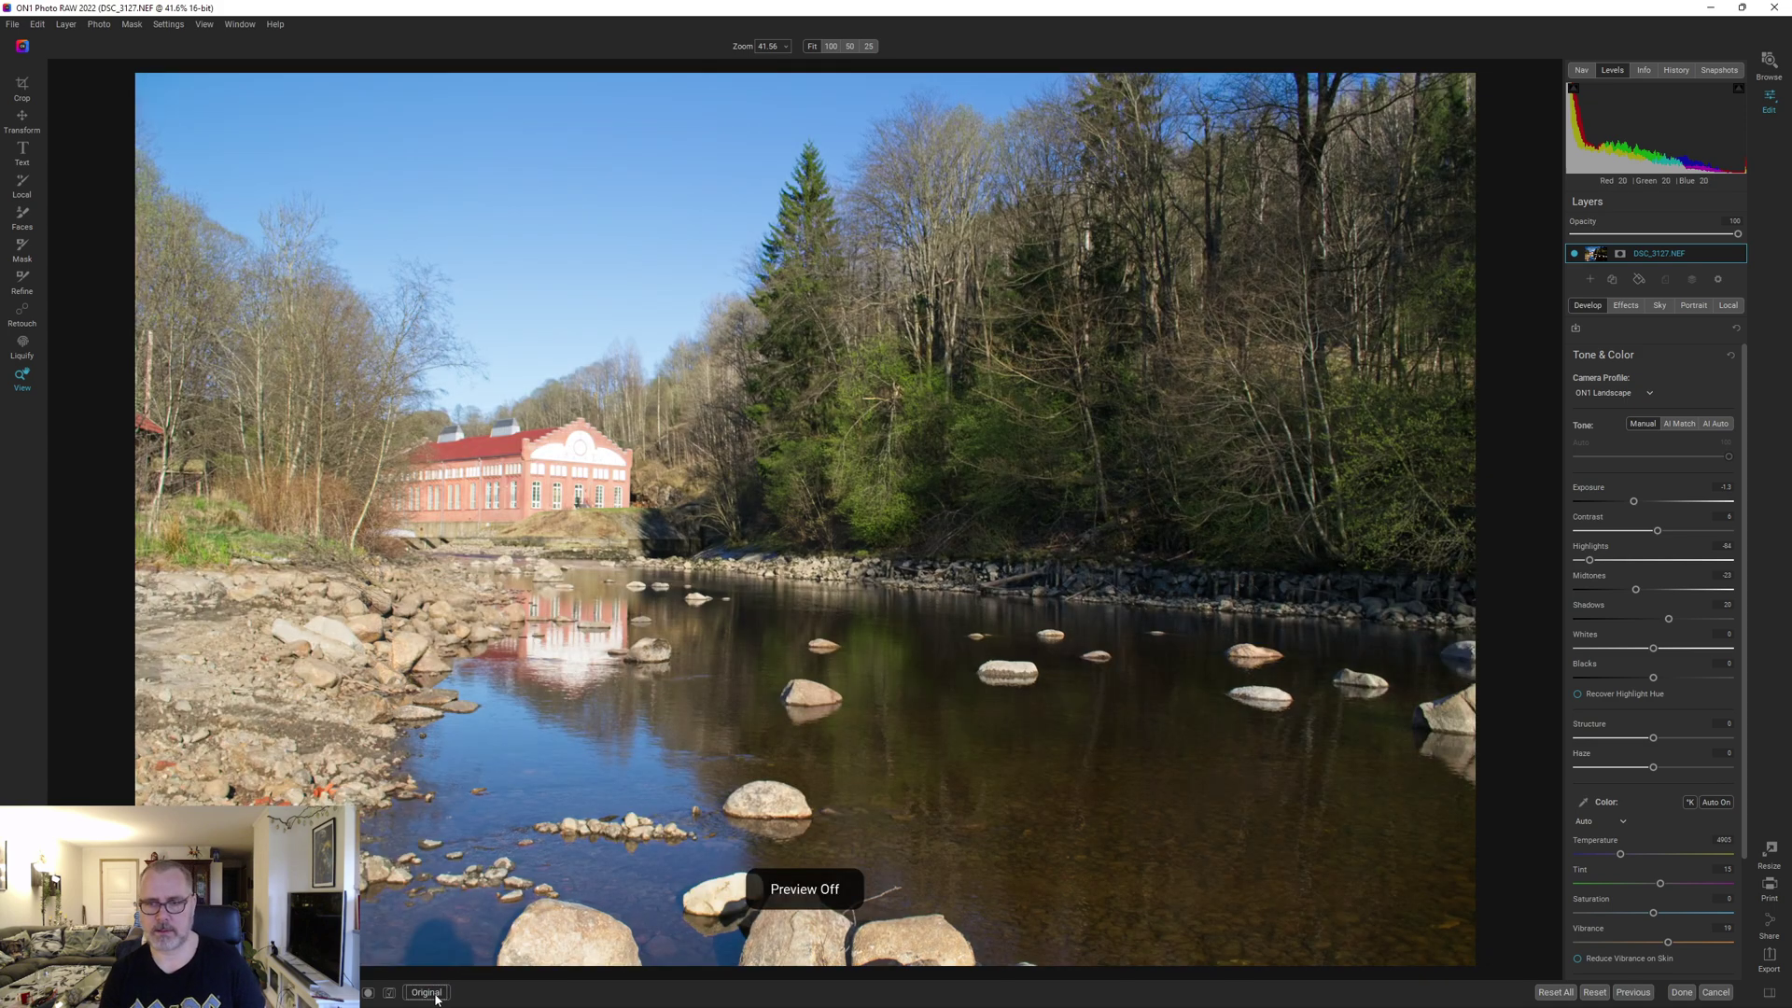
{"action": "left_click", "coordinate": [434, 994]}
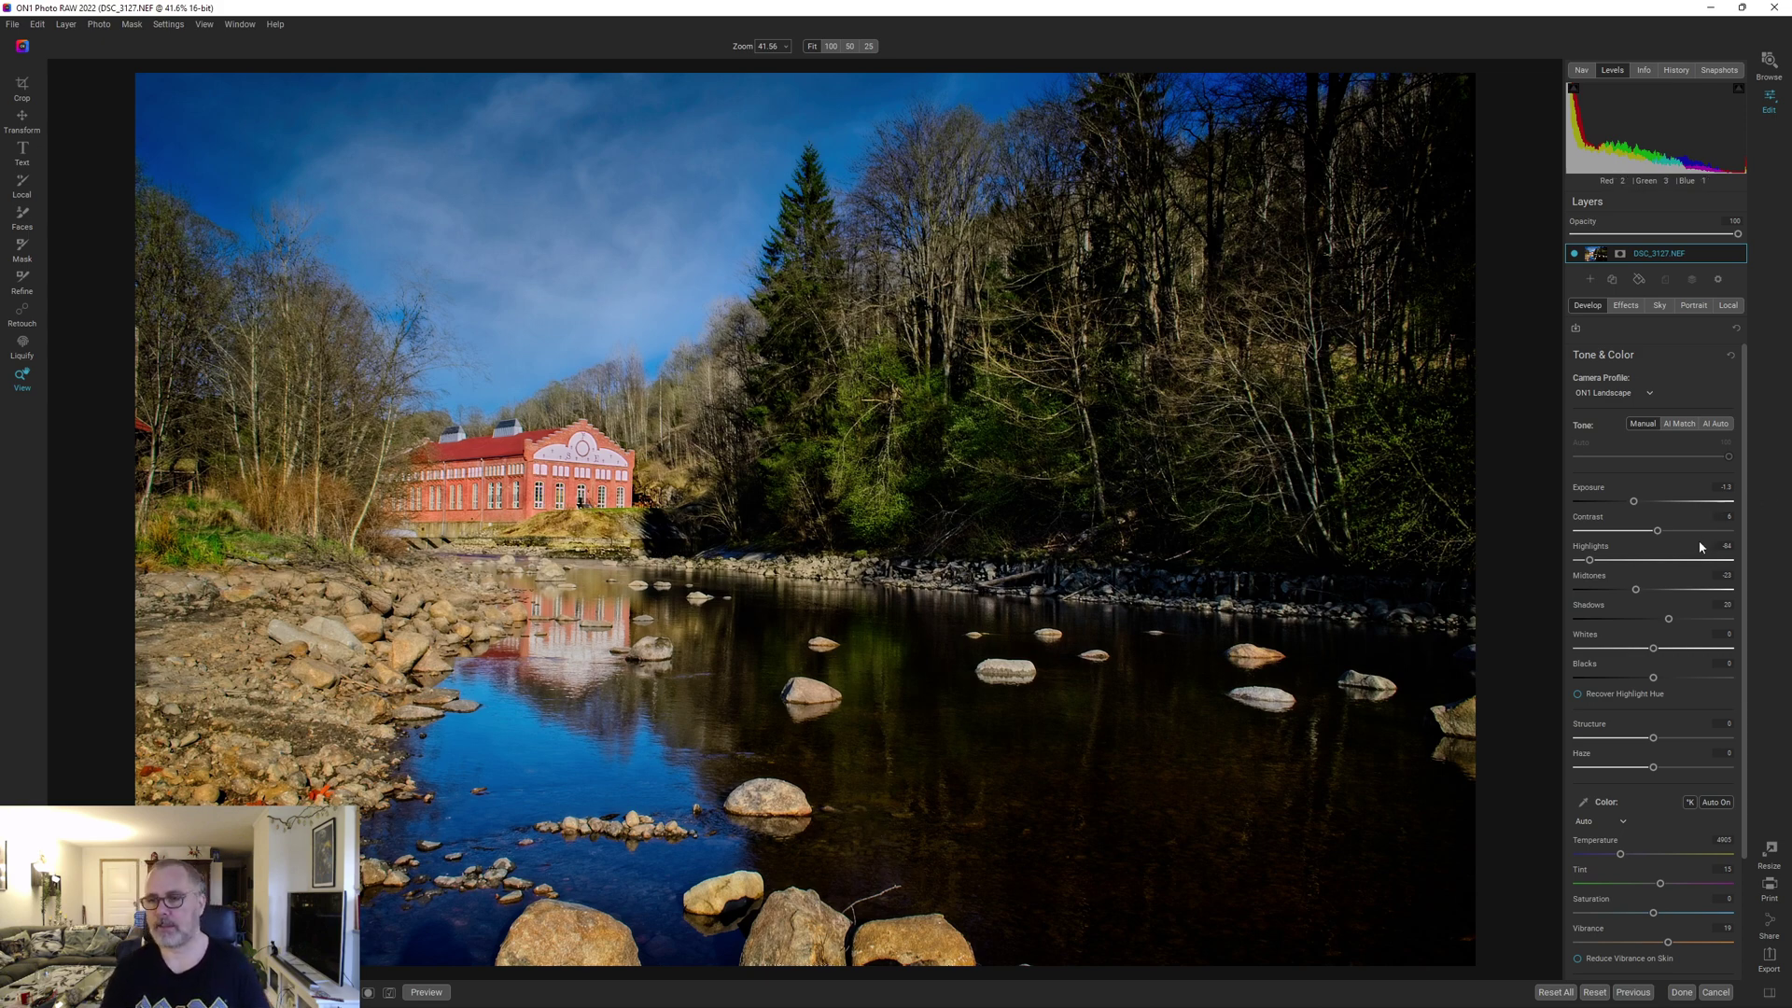
{"action": "left_click_drag", "start_coordinate": [1658, 530], "coordinate": [1663, 535]}
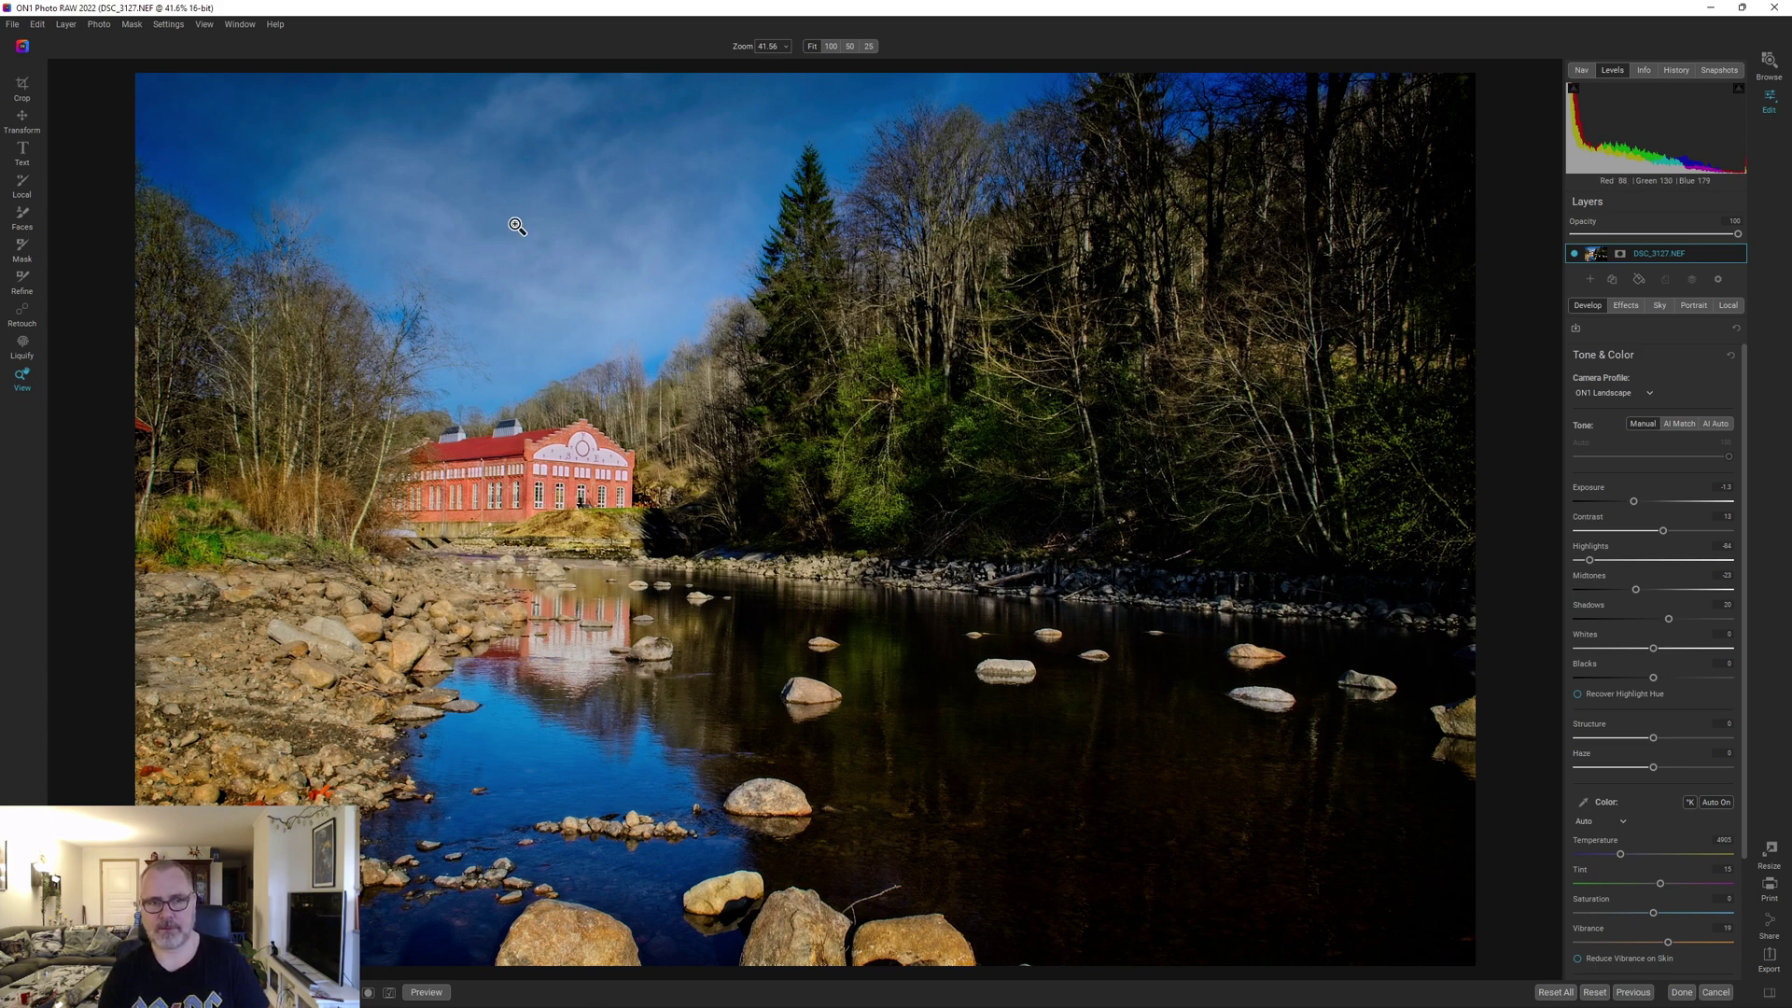
Turn Sky Swap AI off and back on to compare the Clouds 043 sky with the original
{"action": "left_click", "coordinate": [1660, 307]}
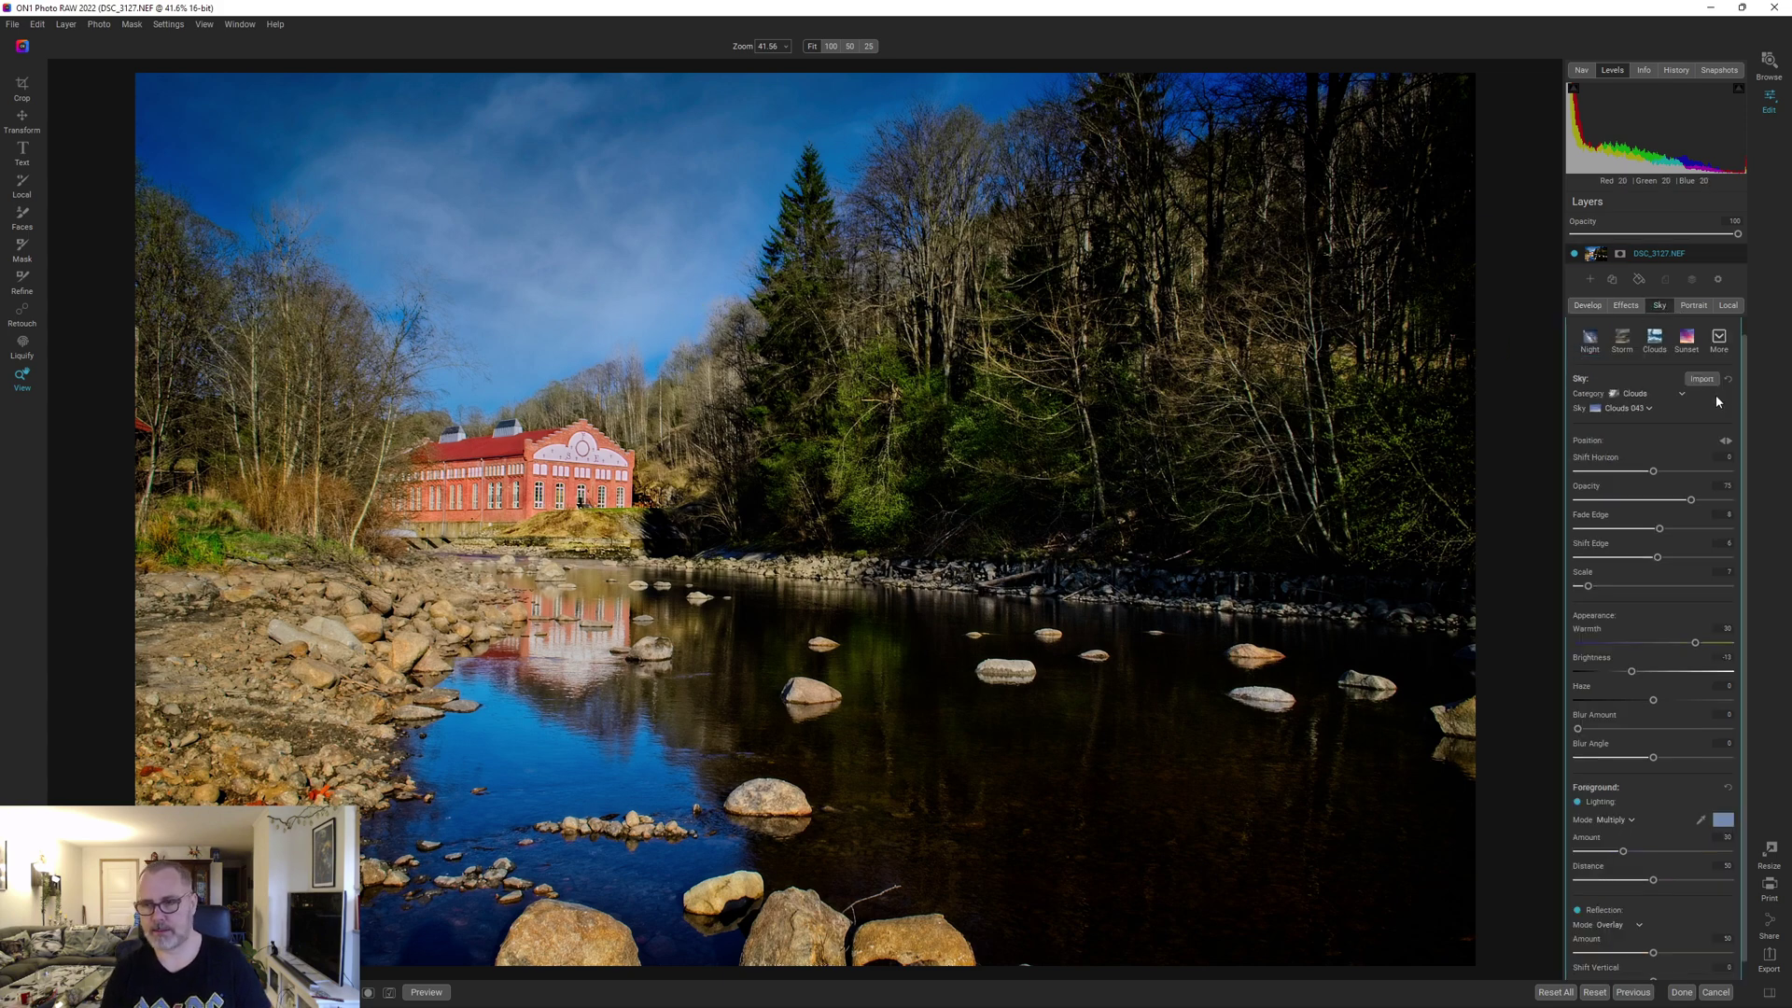
{"action": "scroll", "coordinate": [1572, 337], "scroll_direction": "up", "scroll_amount": 1}
{"action": "left_click", "coordinate": [1573, 328]}
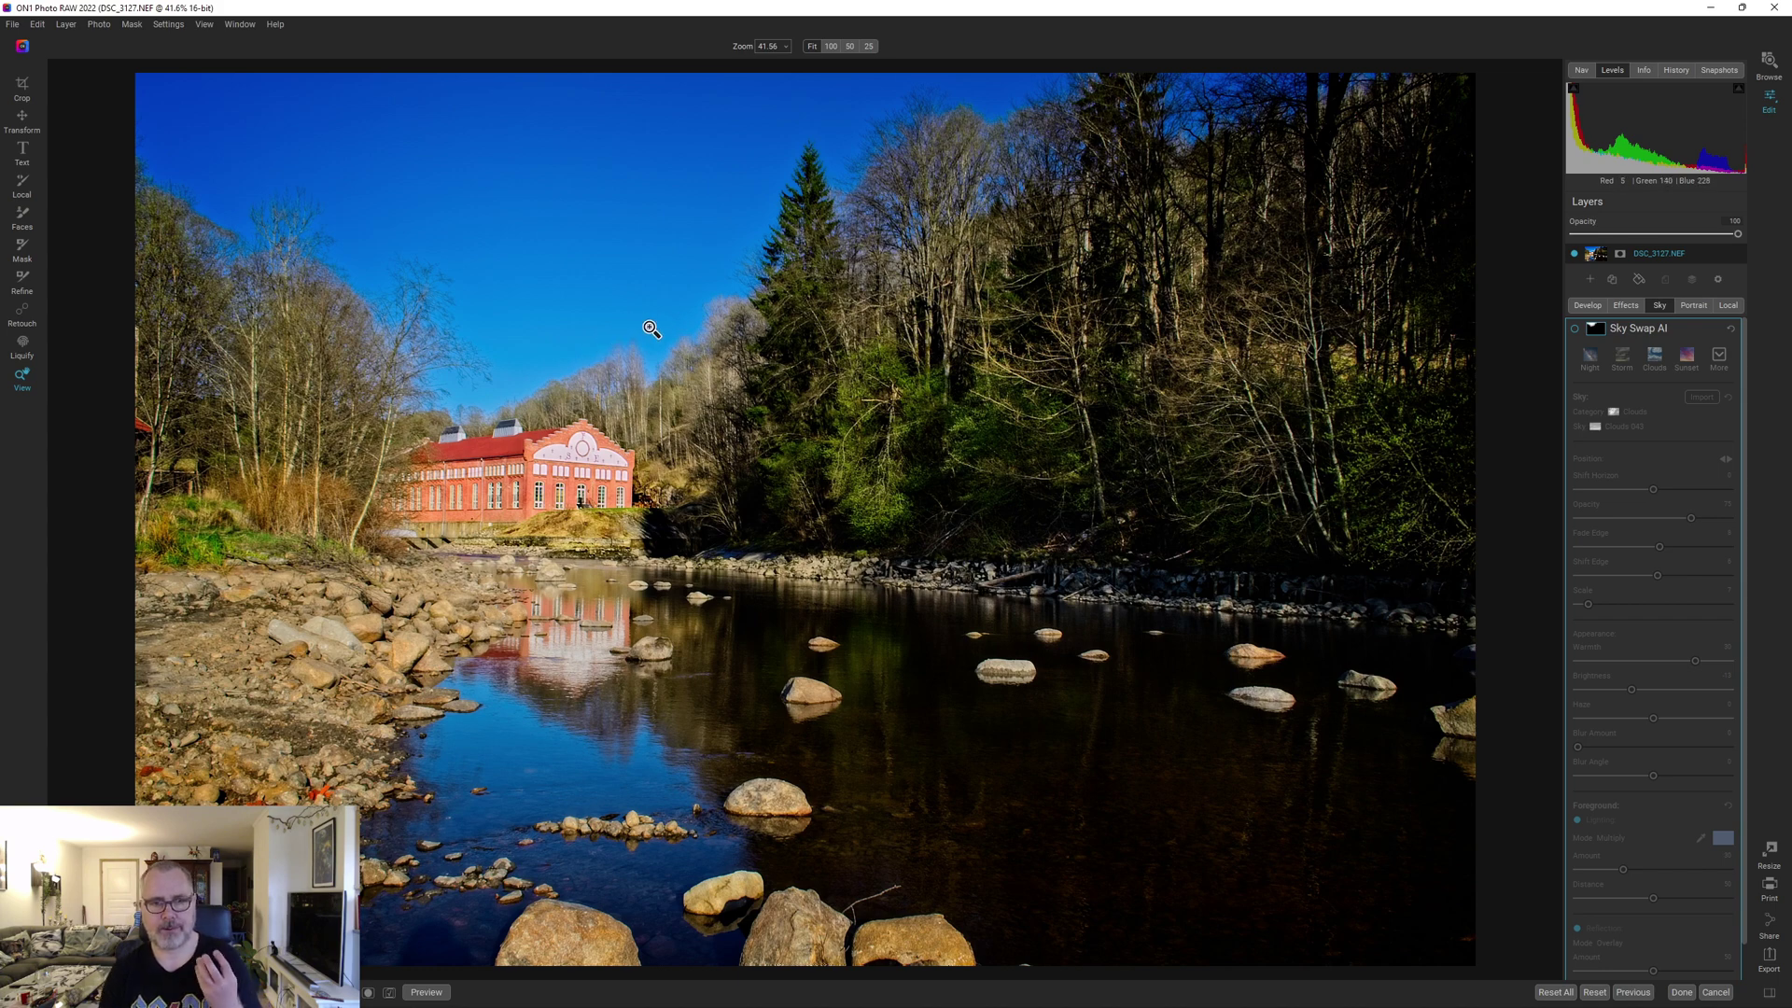
{"action": "left_click", "coordinate": [1572, 329]}
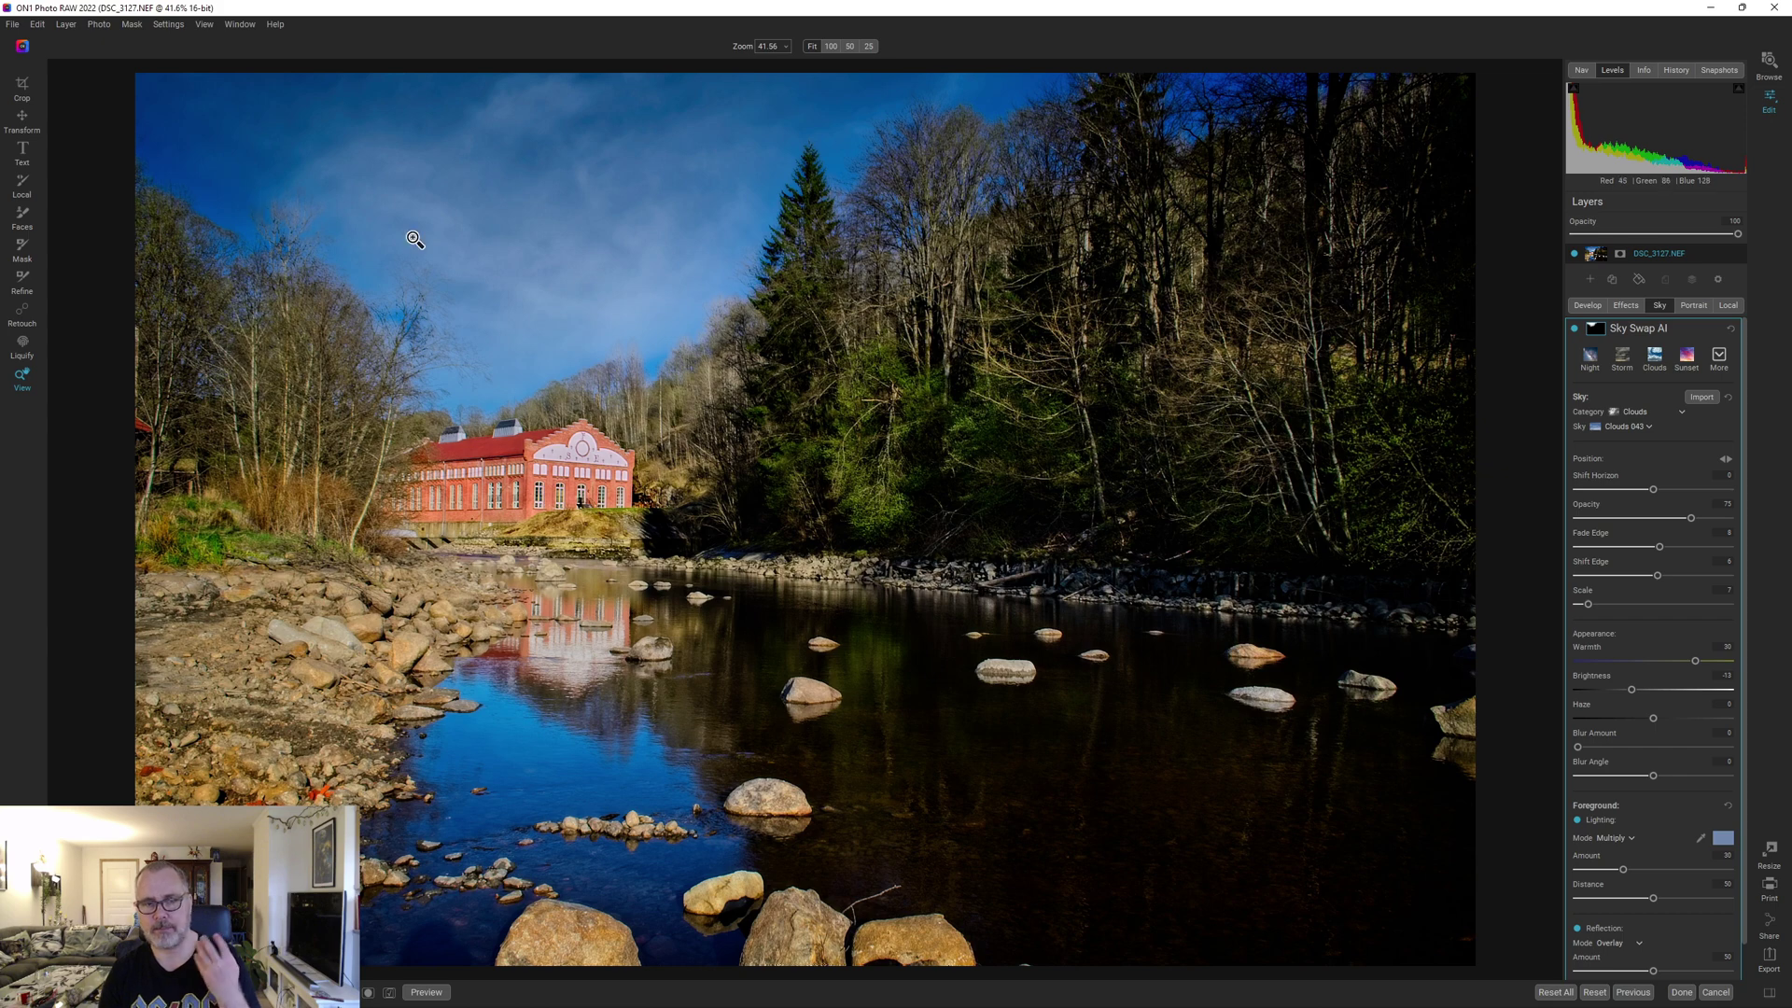